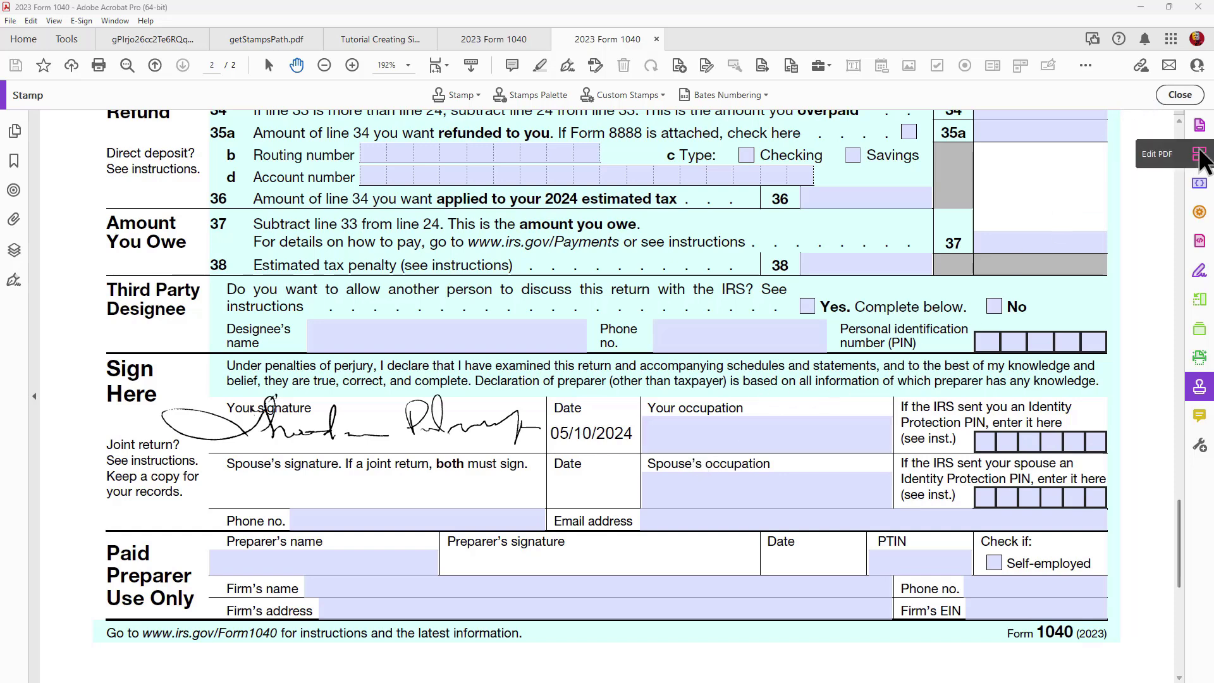
Try to edit the signed Form 1040 PDF, dismiss the resulting dialog and close the document
click(1200, 157)
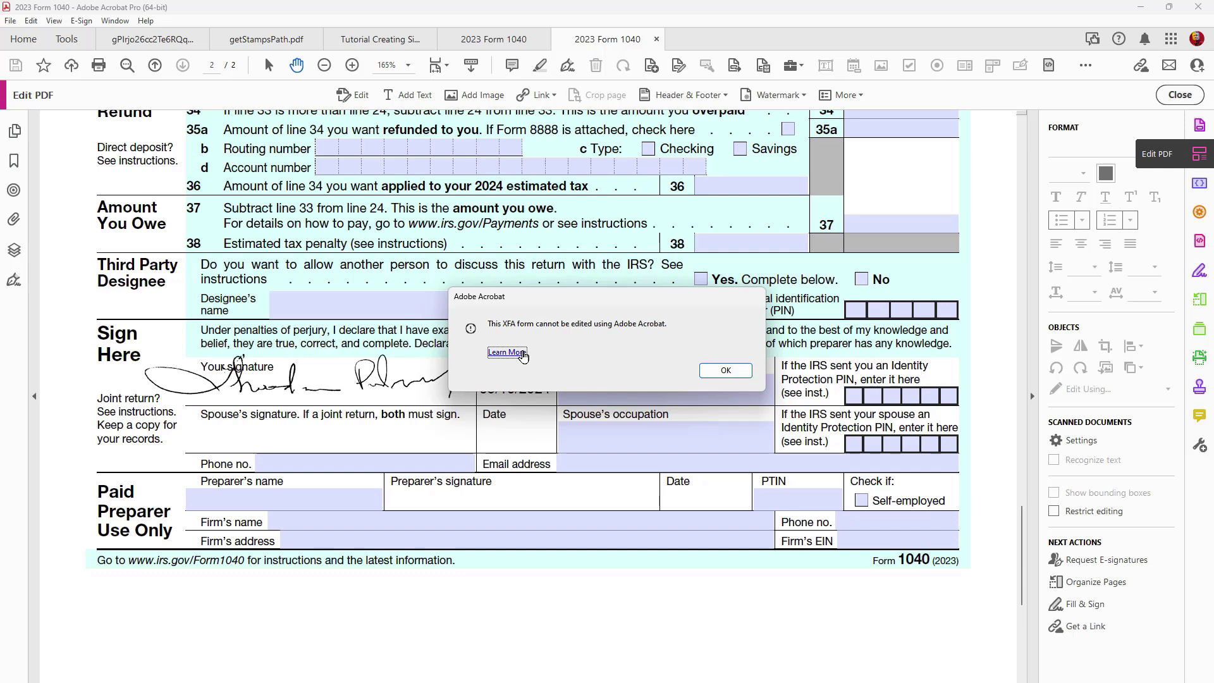
click(725, 372)
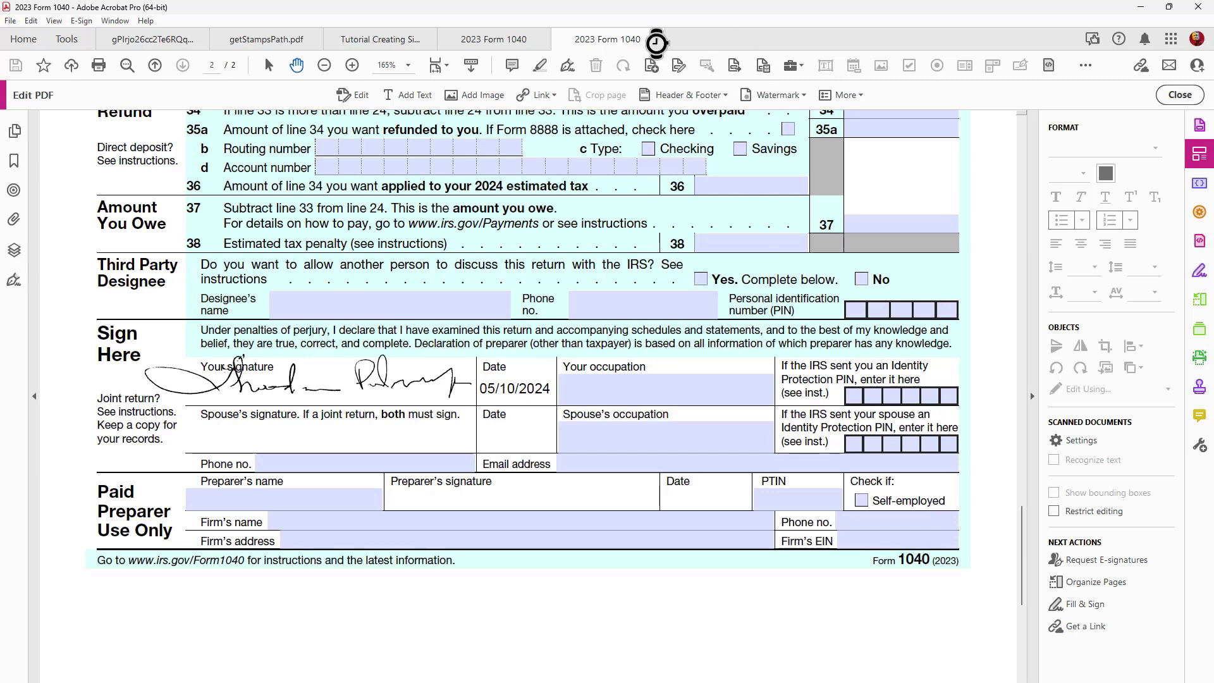
click(656, 39)
Switch to Photoshop and select the white background around the signature, extending the selection to all similar white areas
key(alt+Tab)
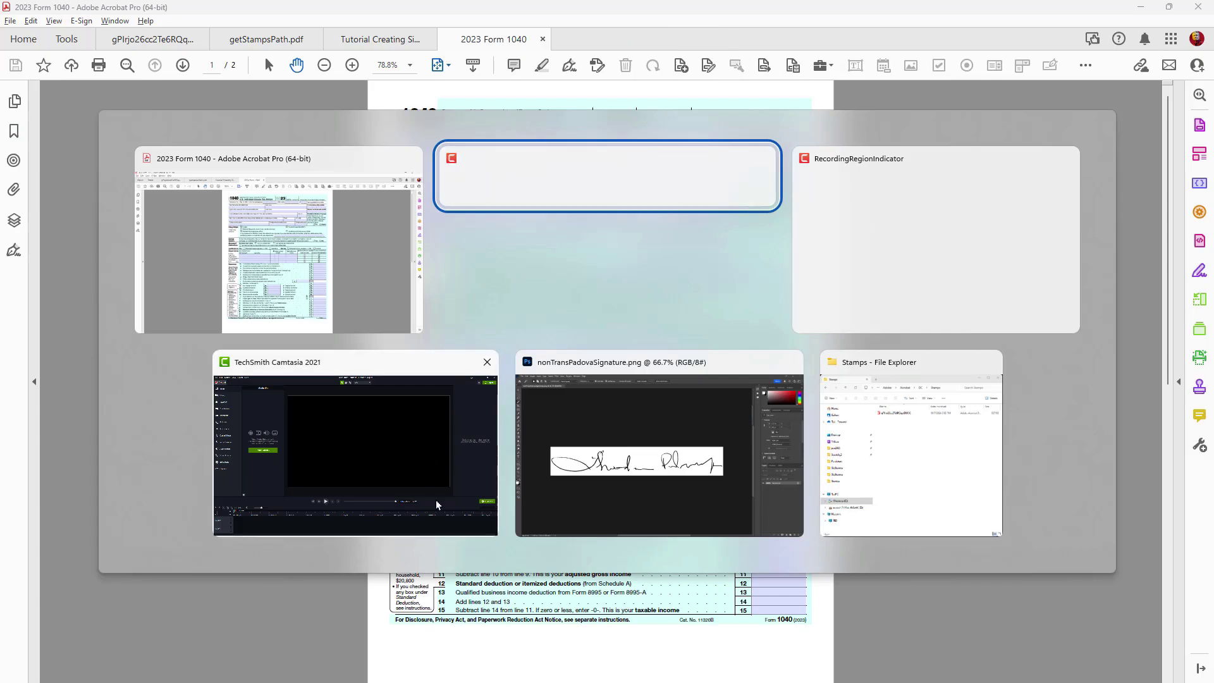
click(669, 414)
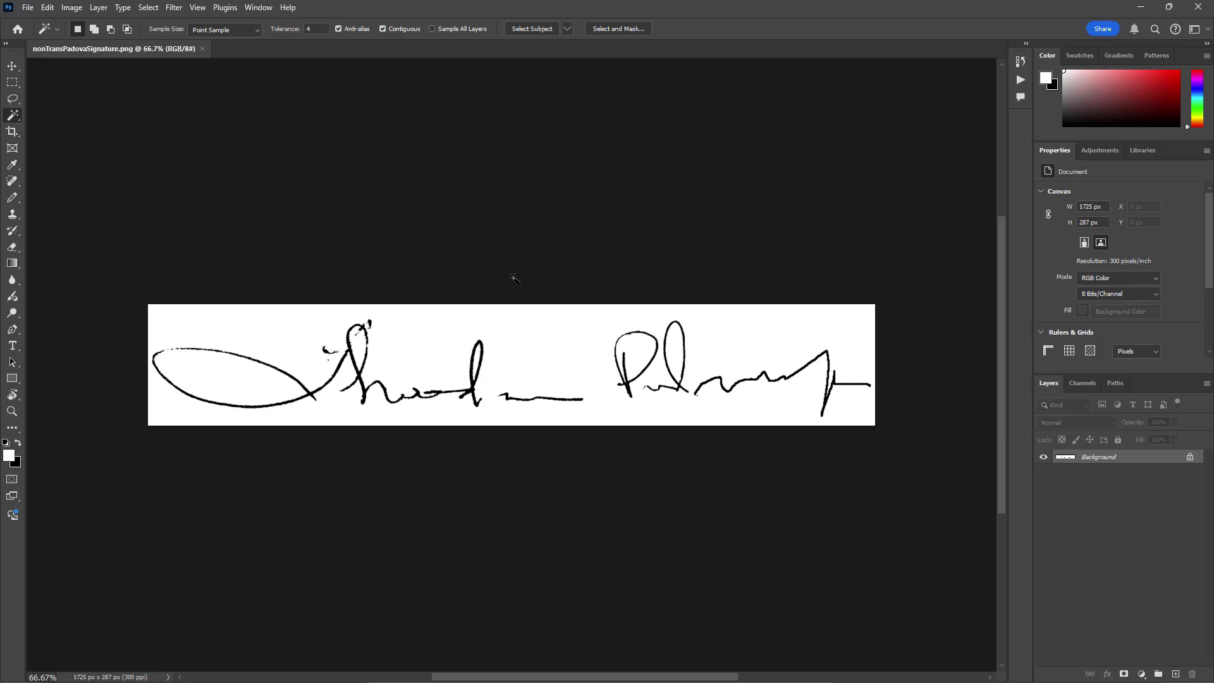
click(515, 354)
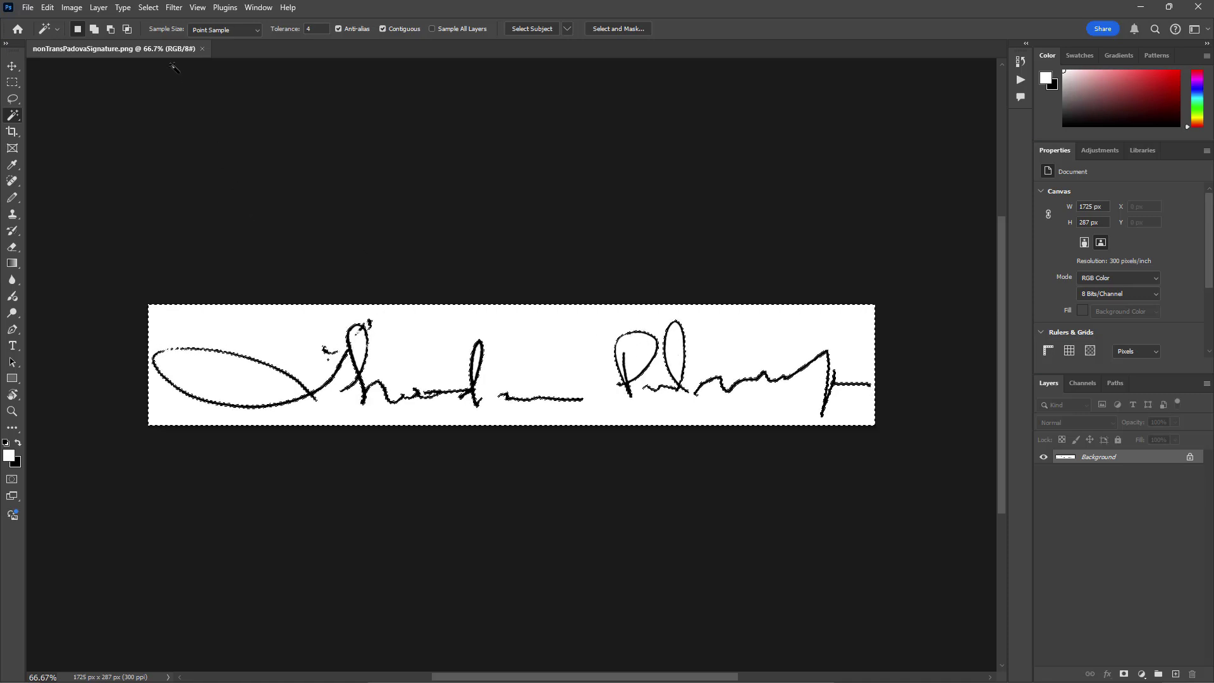
click(142, 8)
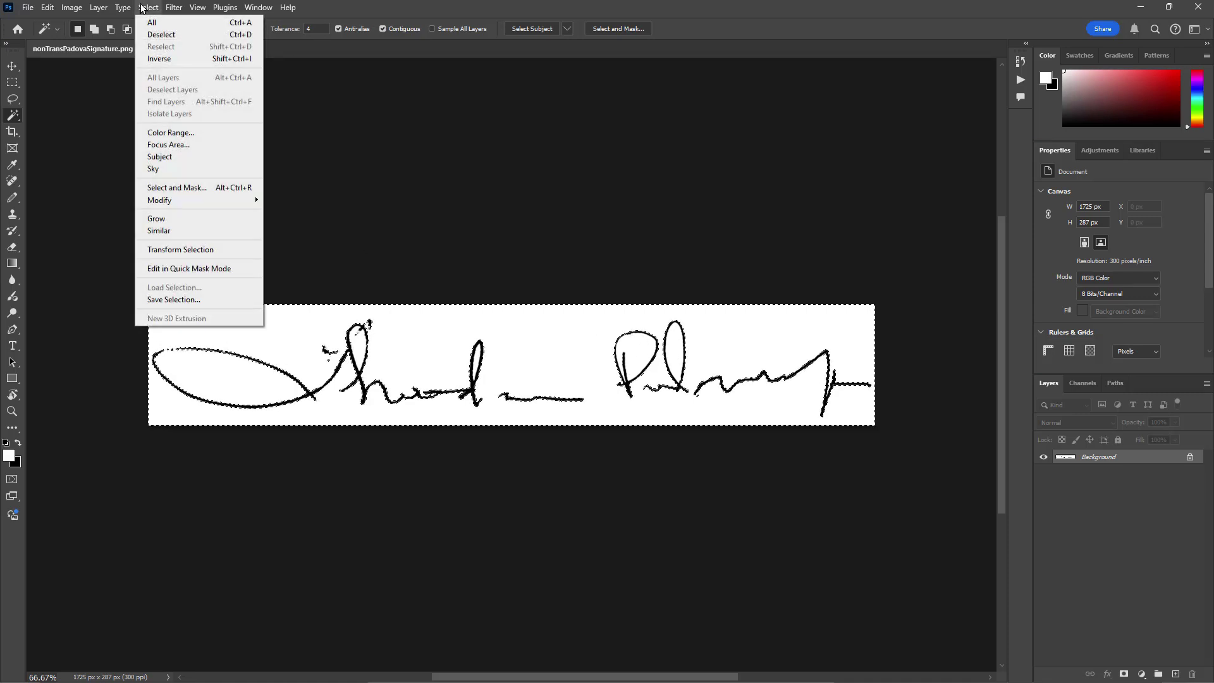
click(155, 231)
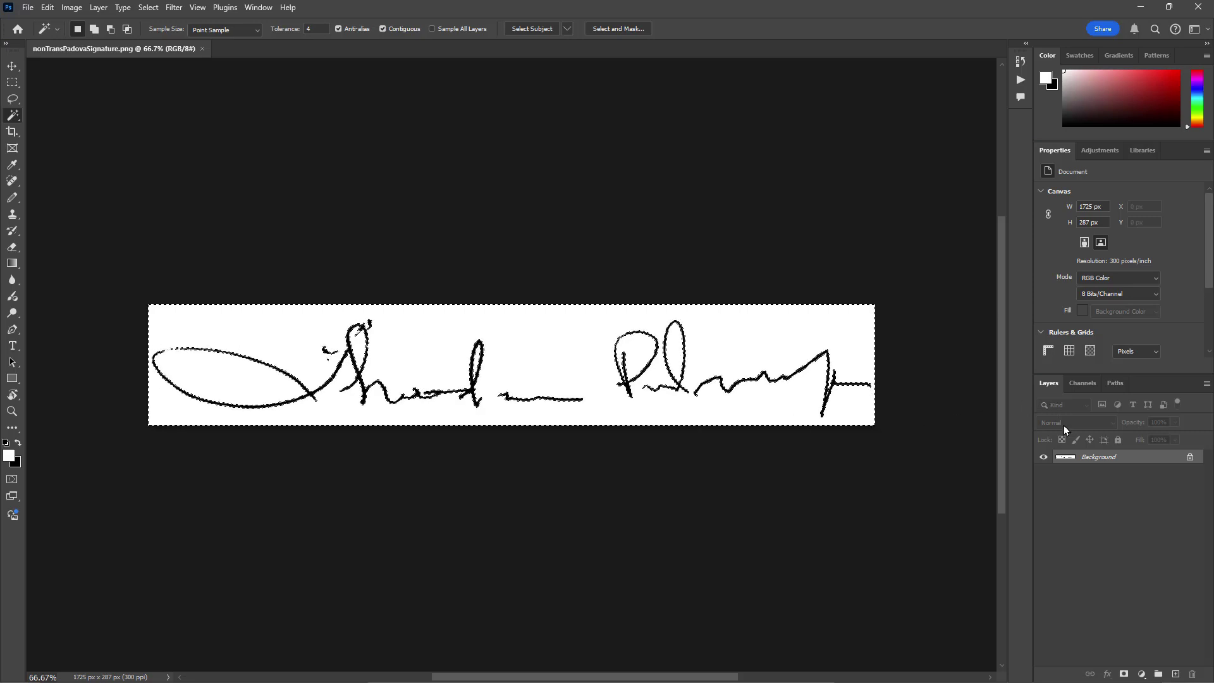
Convert the signature's Background into a regular layer, Layer 0, and delete the selected white areas
double_click(1100, 460)
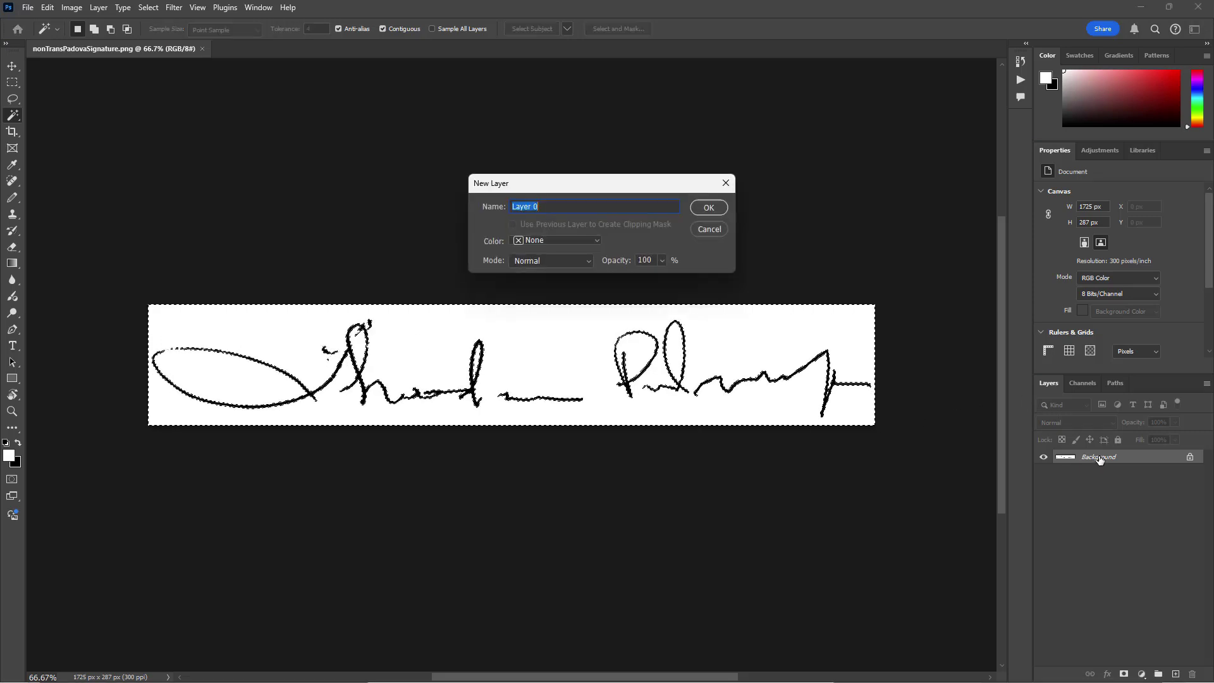
click(714, 209)
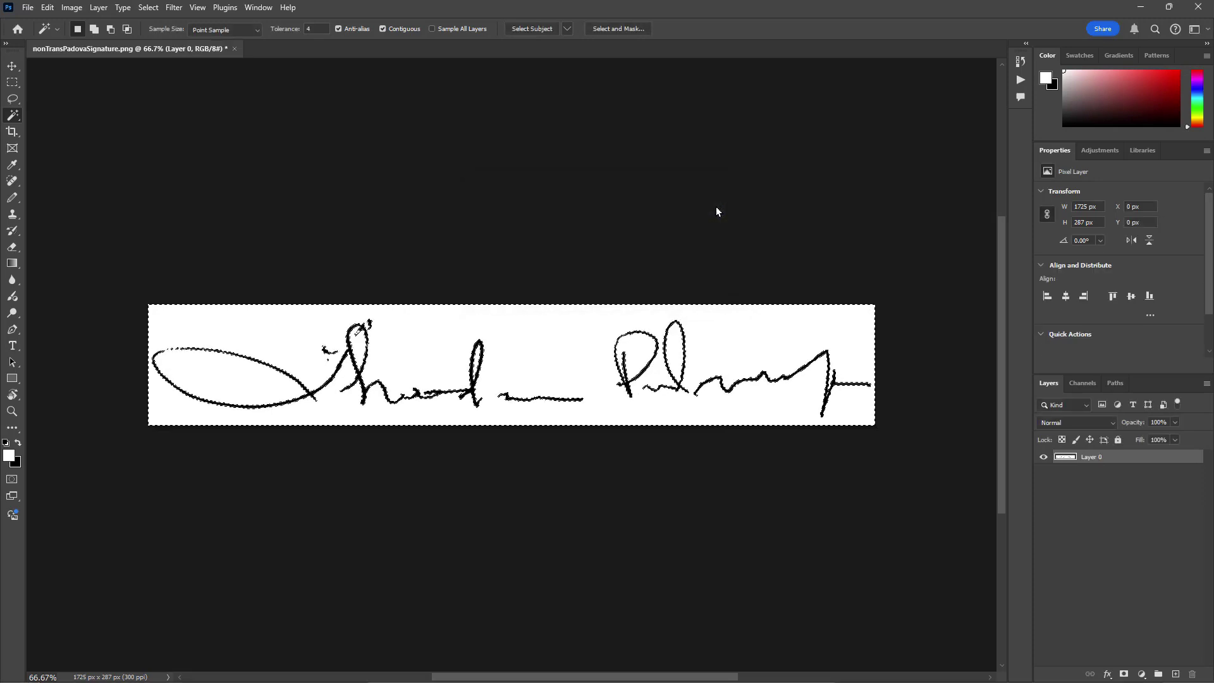
key(Delete)
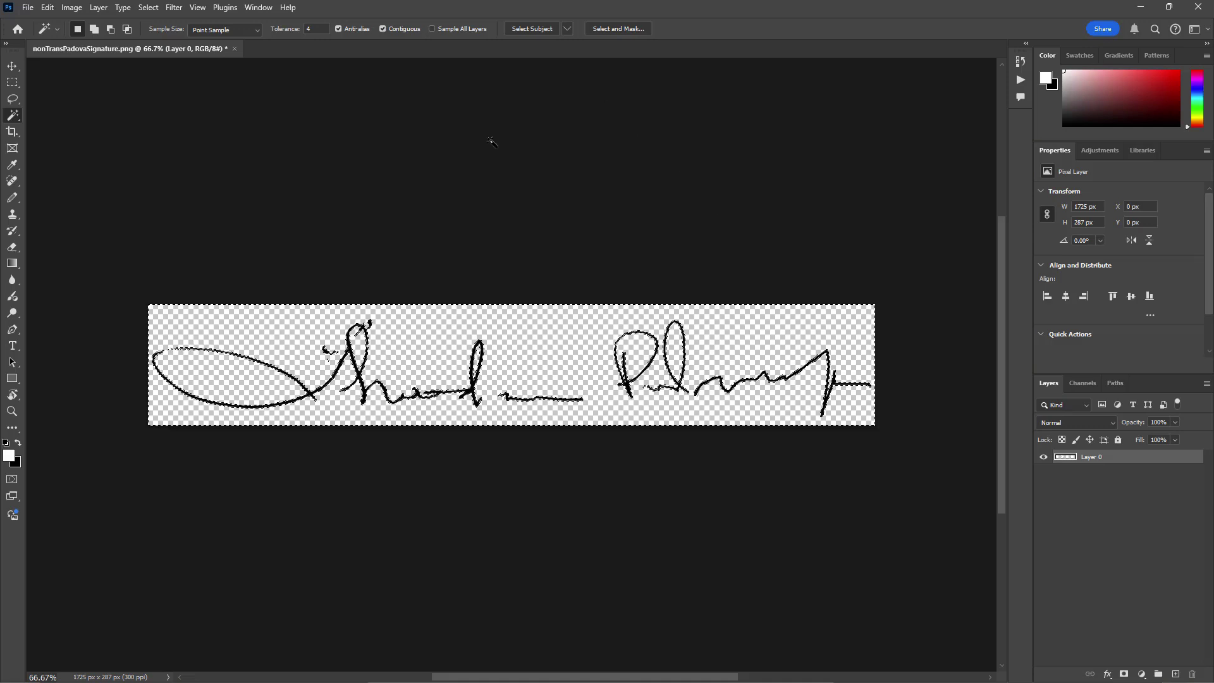
Export the signature as a transparent PNG named transSig in the SigStamps folder, and close the original image without saving changes
click(27, 8)
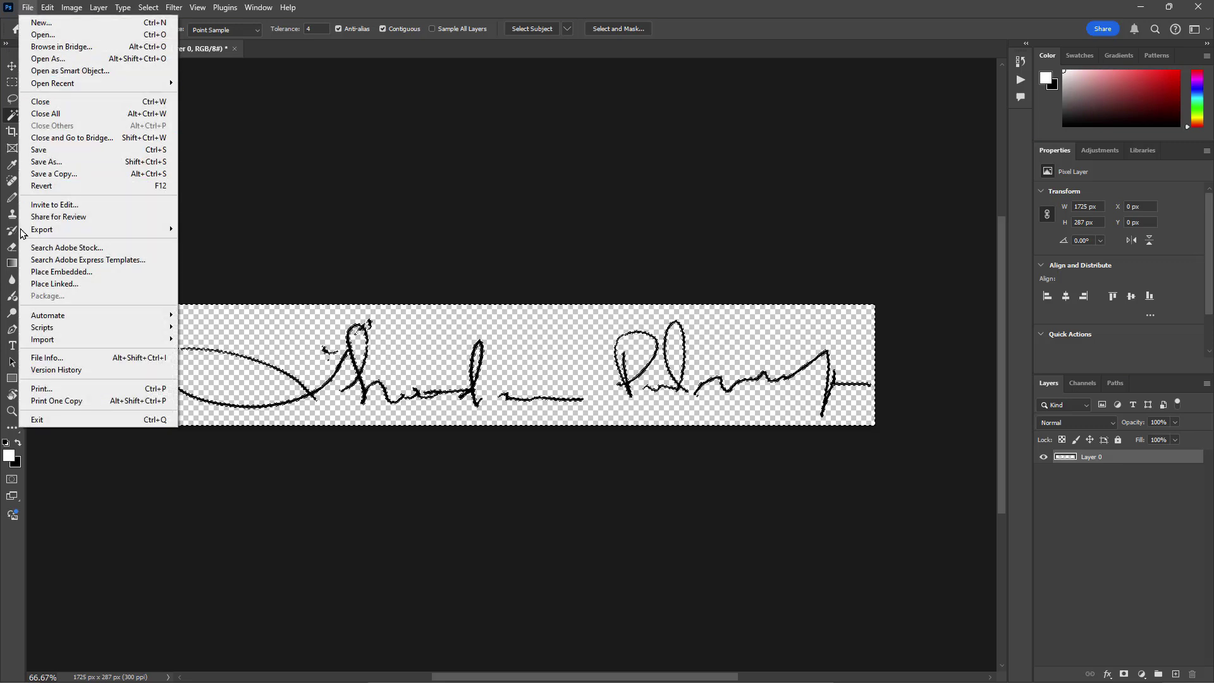
mouse_move(42, 230)
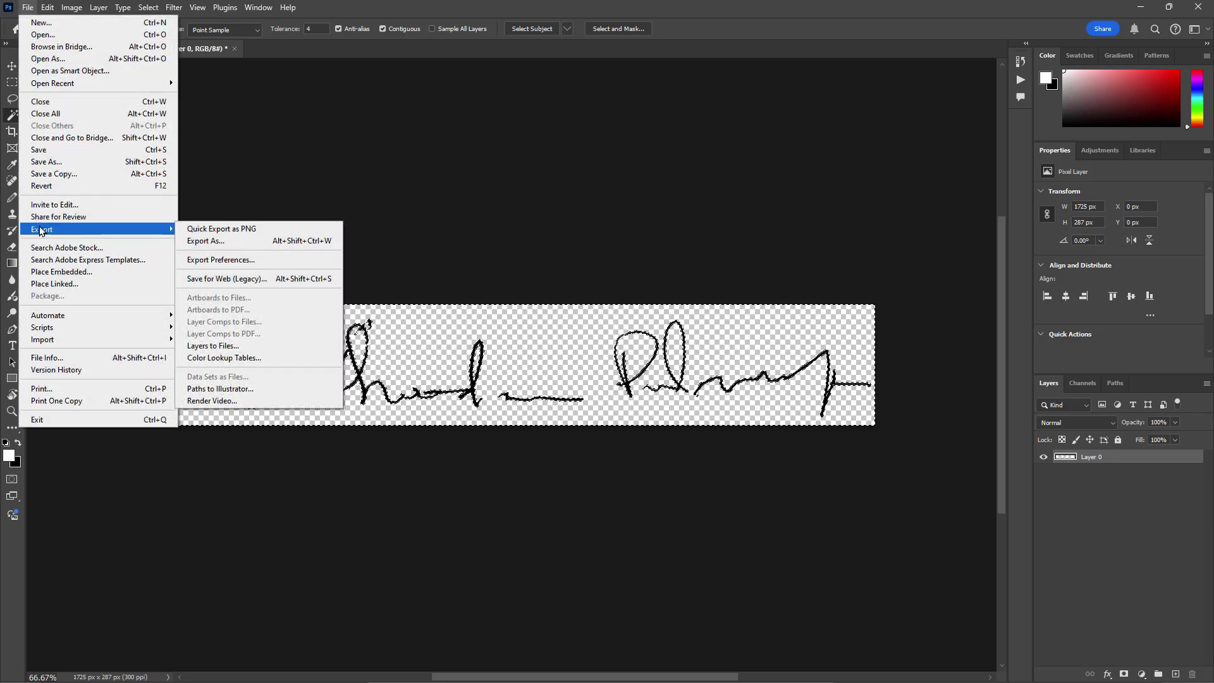
click(222, 242)
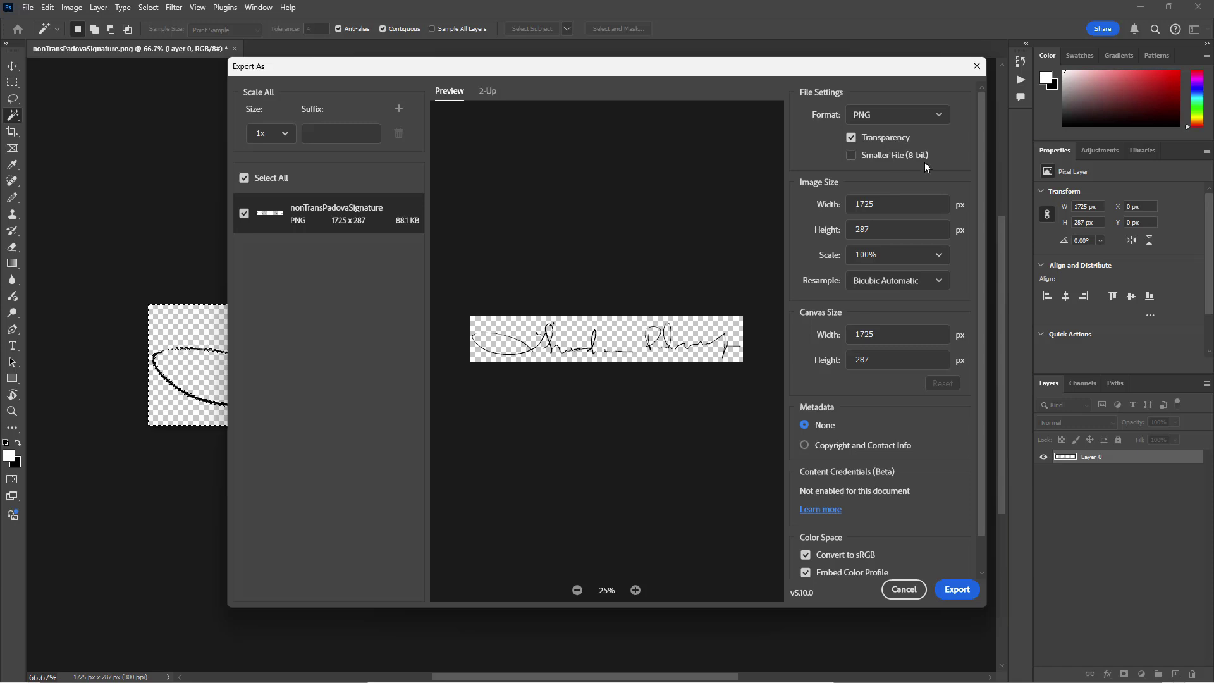
click(956, 591)
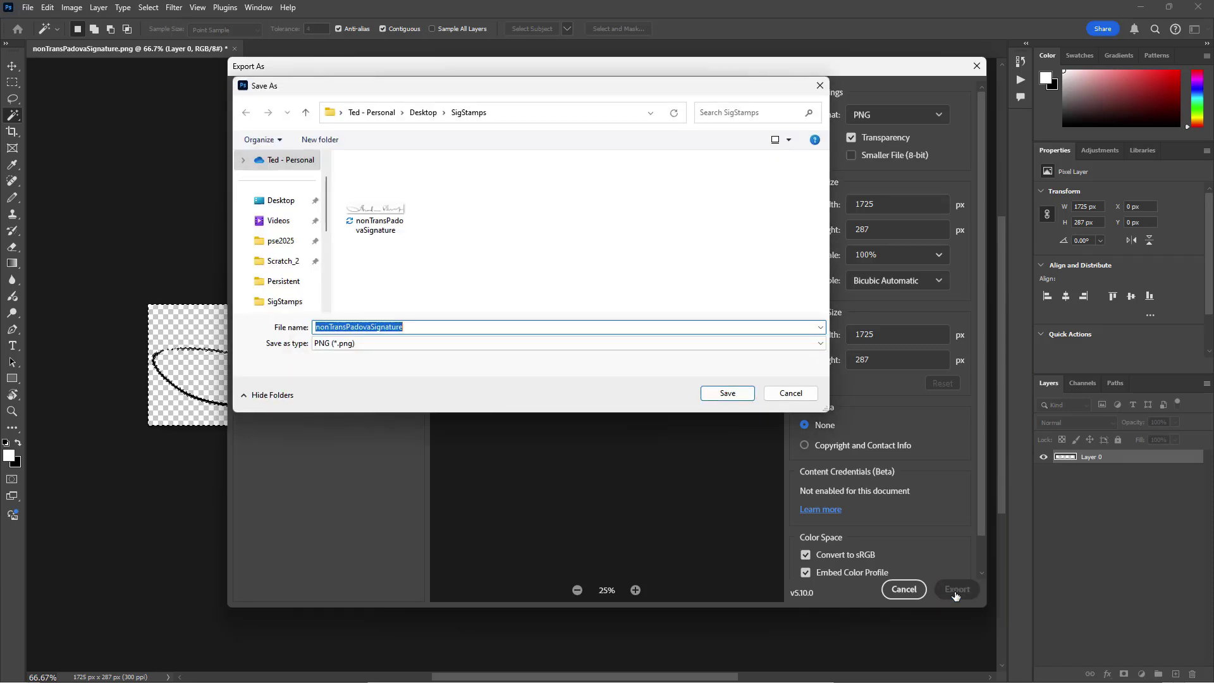
click(330, 327)
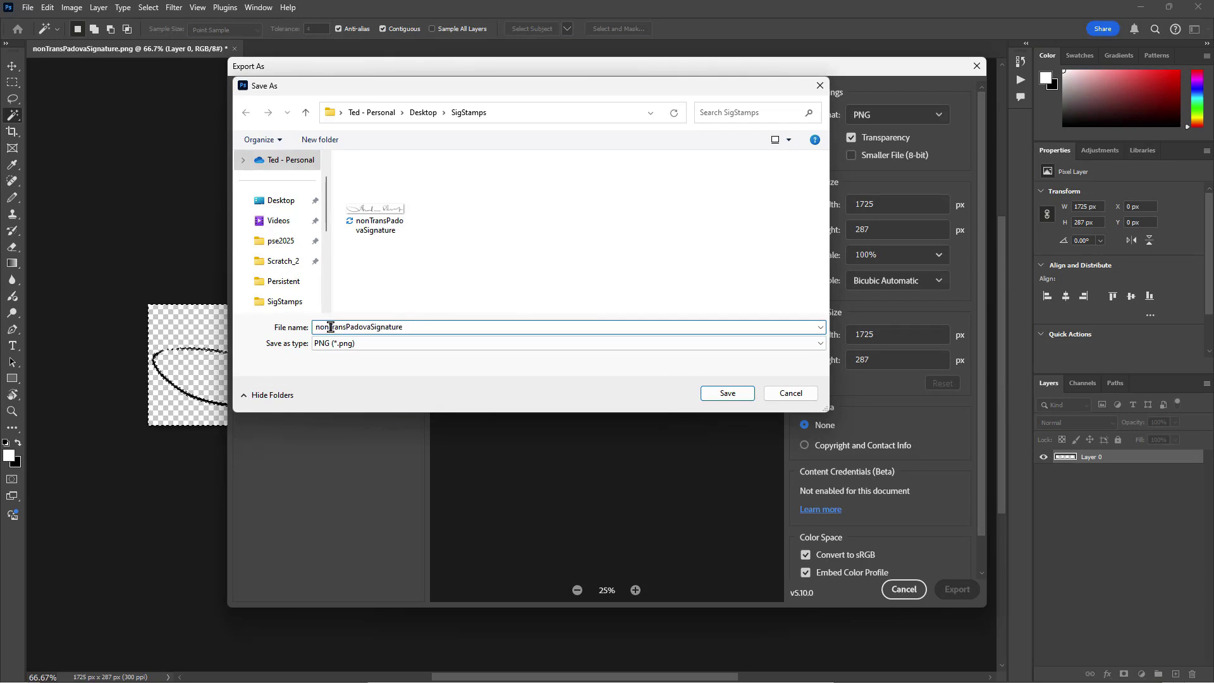
drag(330, 327, 286, 331)
text(t)
drag(402, 325, 334, 327)
key(BackSpace)
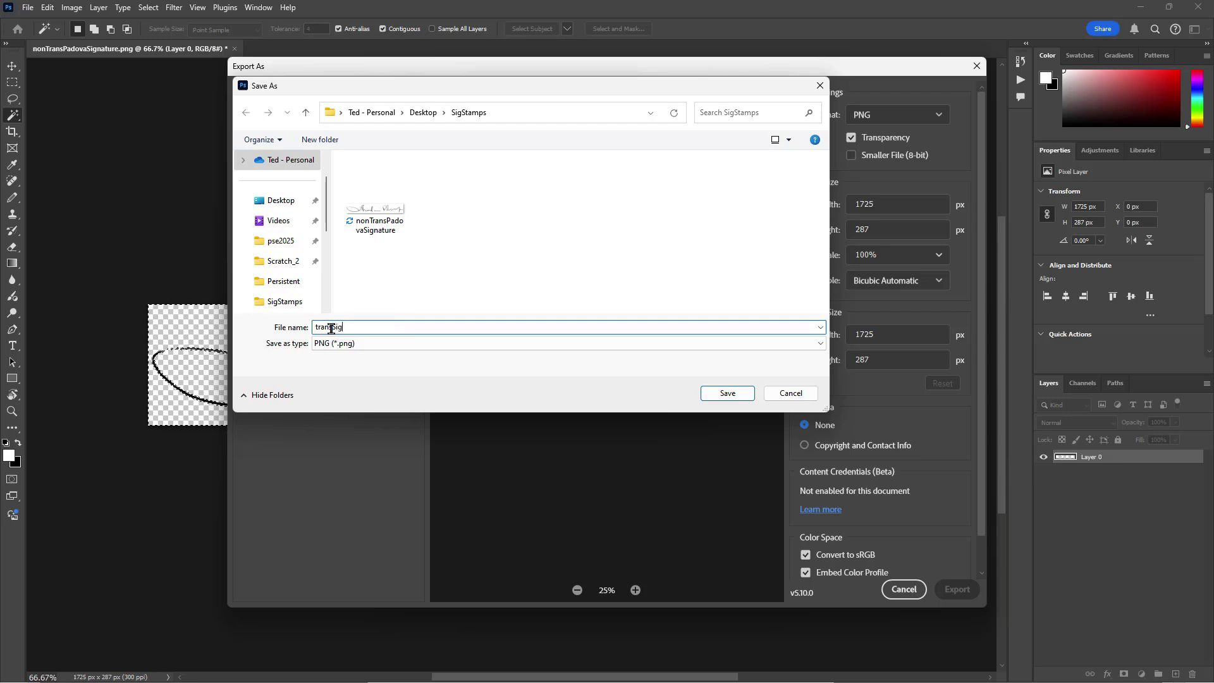
click(730, 399)
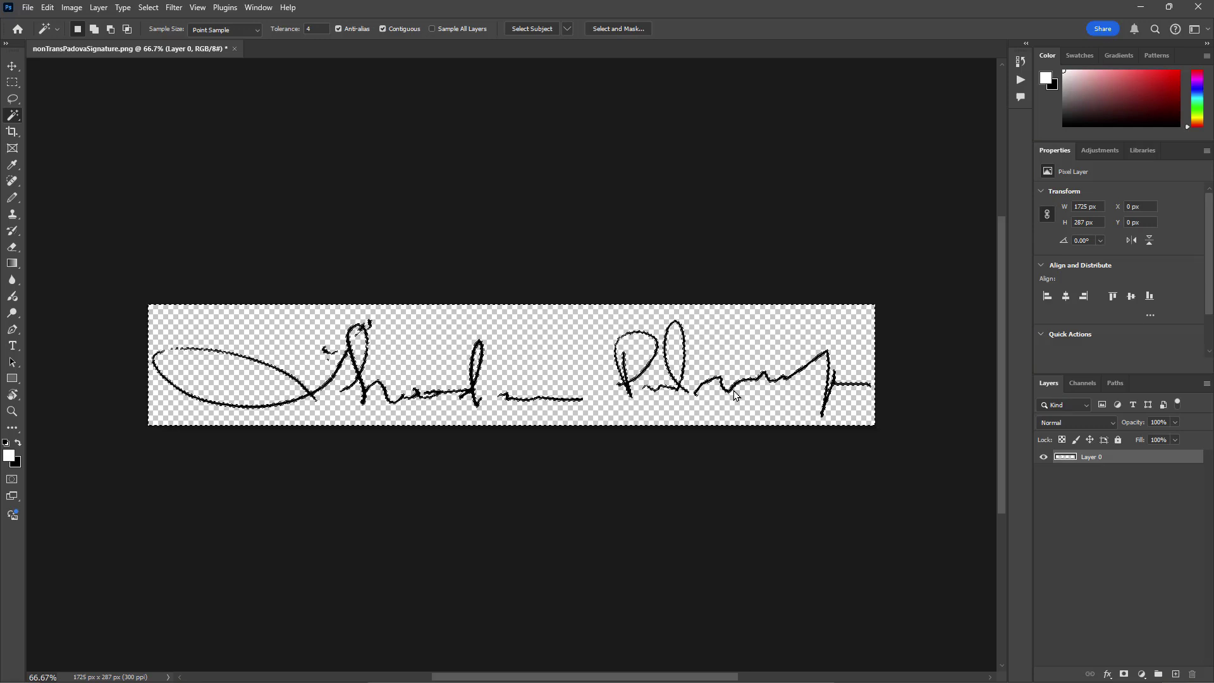
key(ctrl+w)
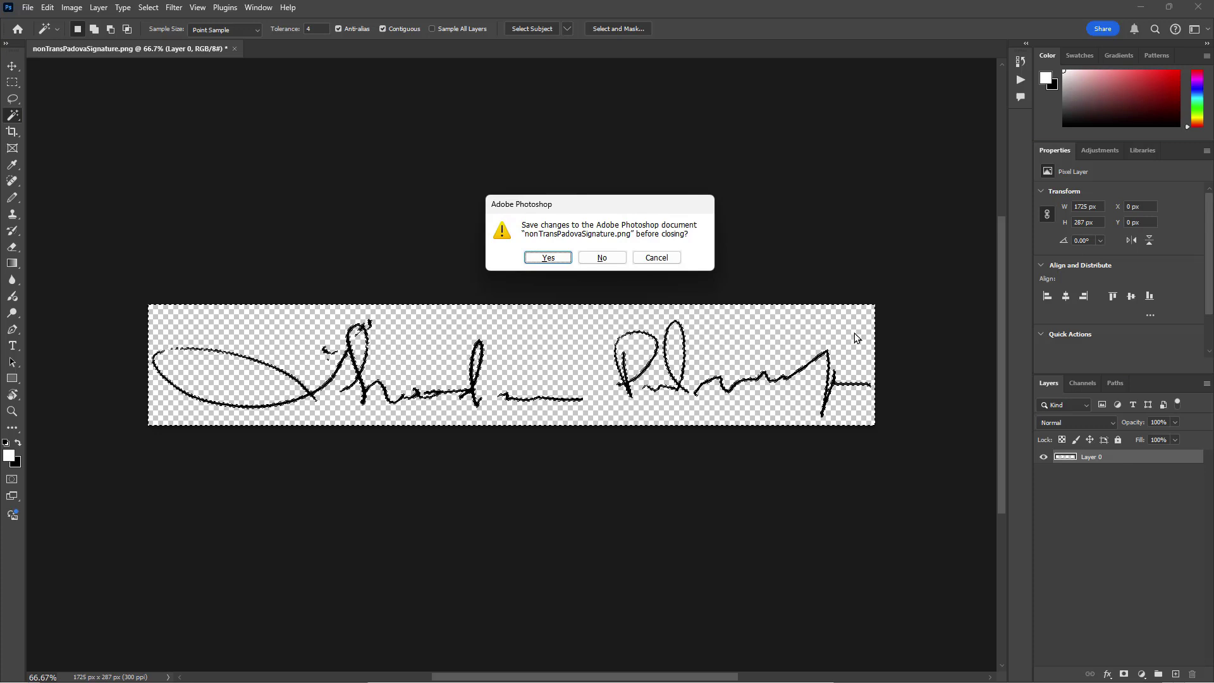
click(606, 258)
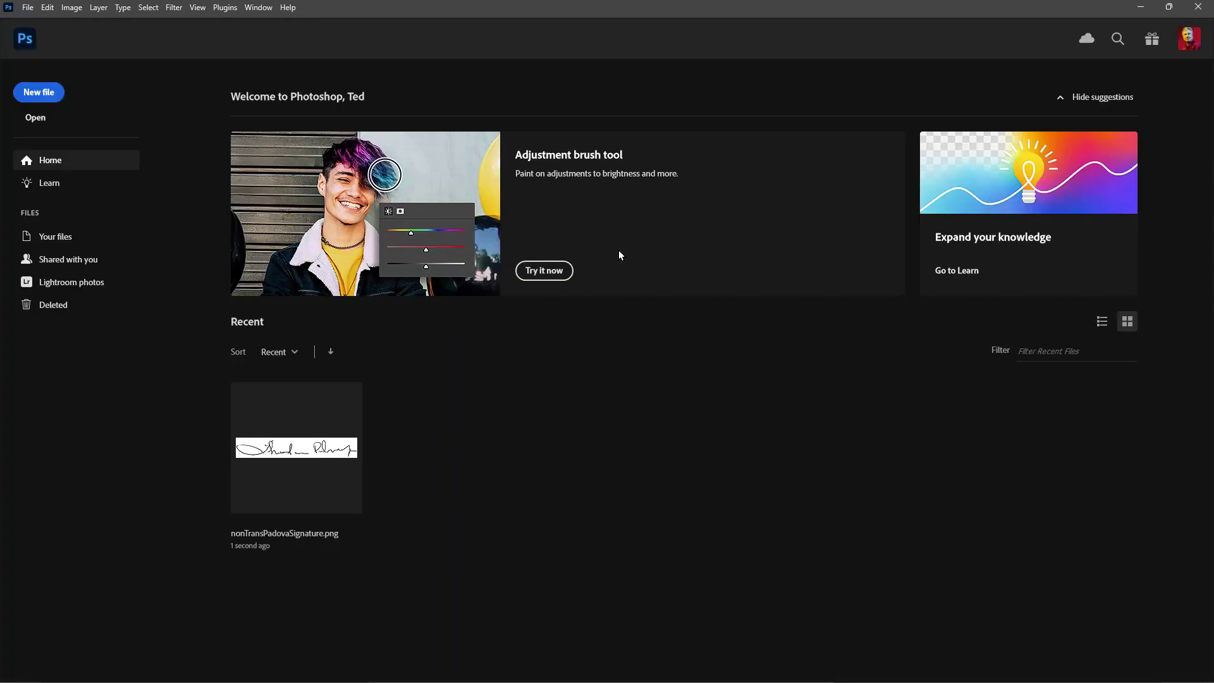
Create a new document 0.75 inches wide and 0.25 inches high at 144 pixels/inch with a white background
click(31, 6)
click(42, 24)
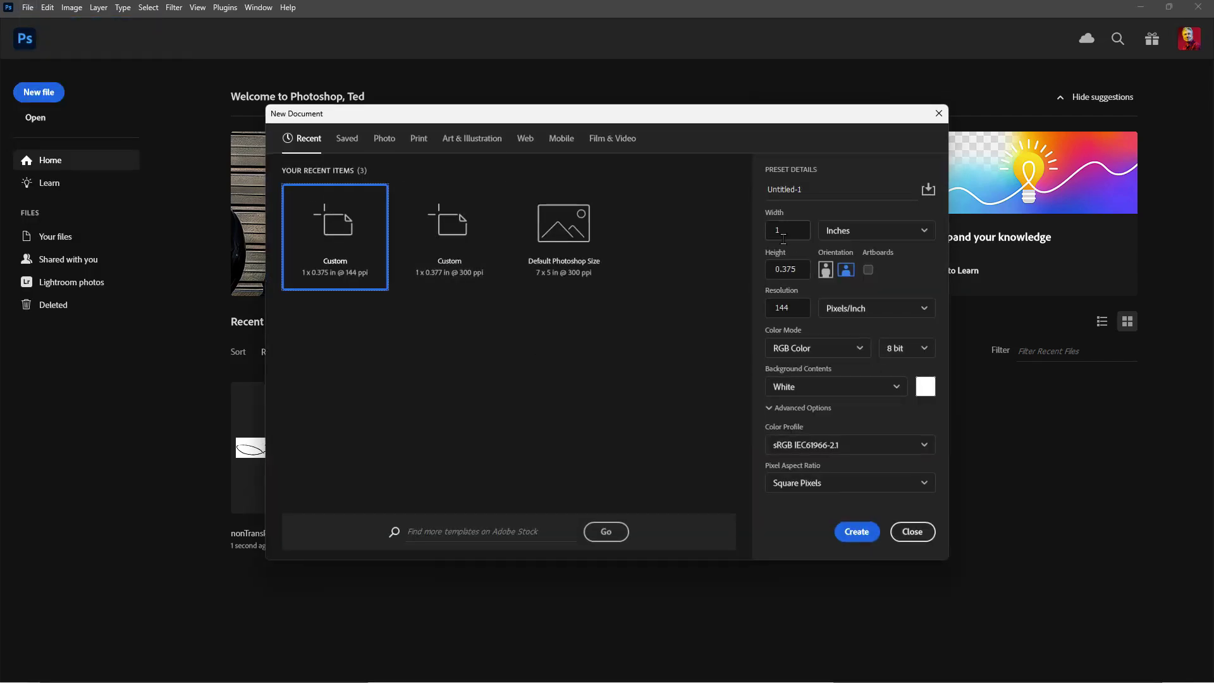
click(790, 226)
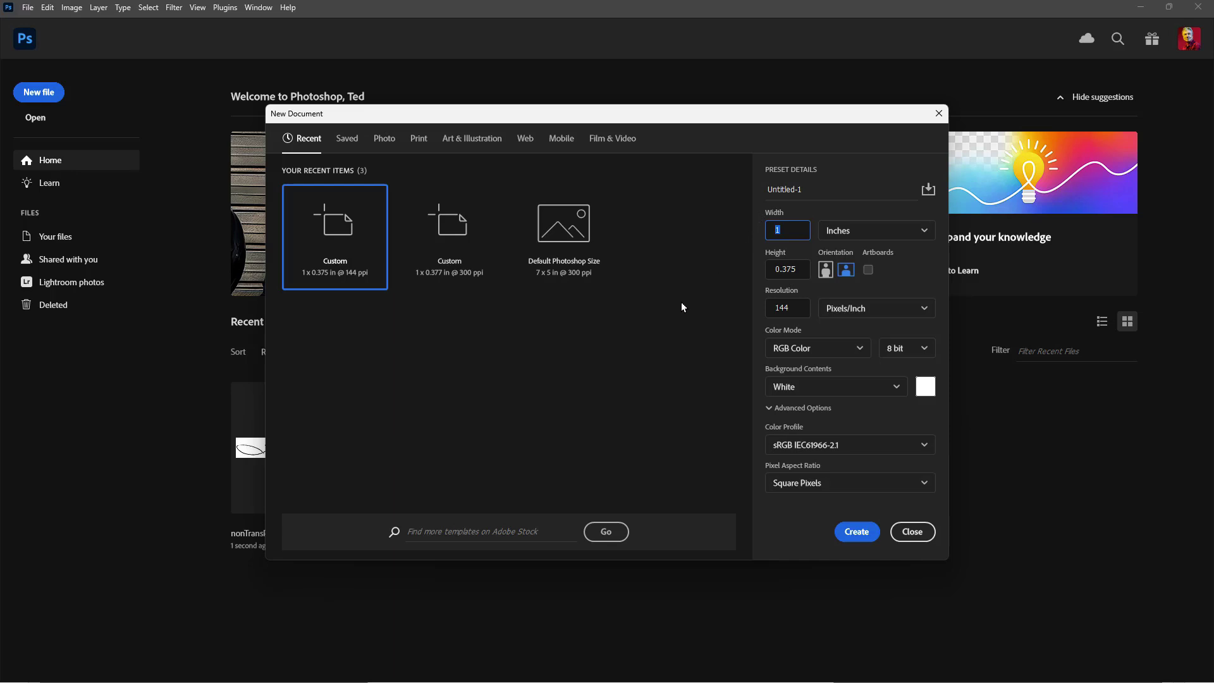
text(.75)
key(Return)
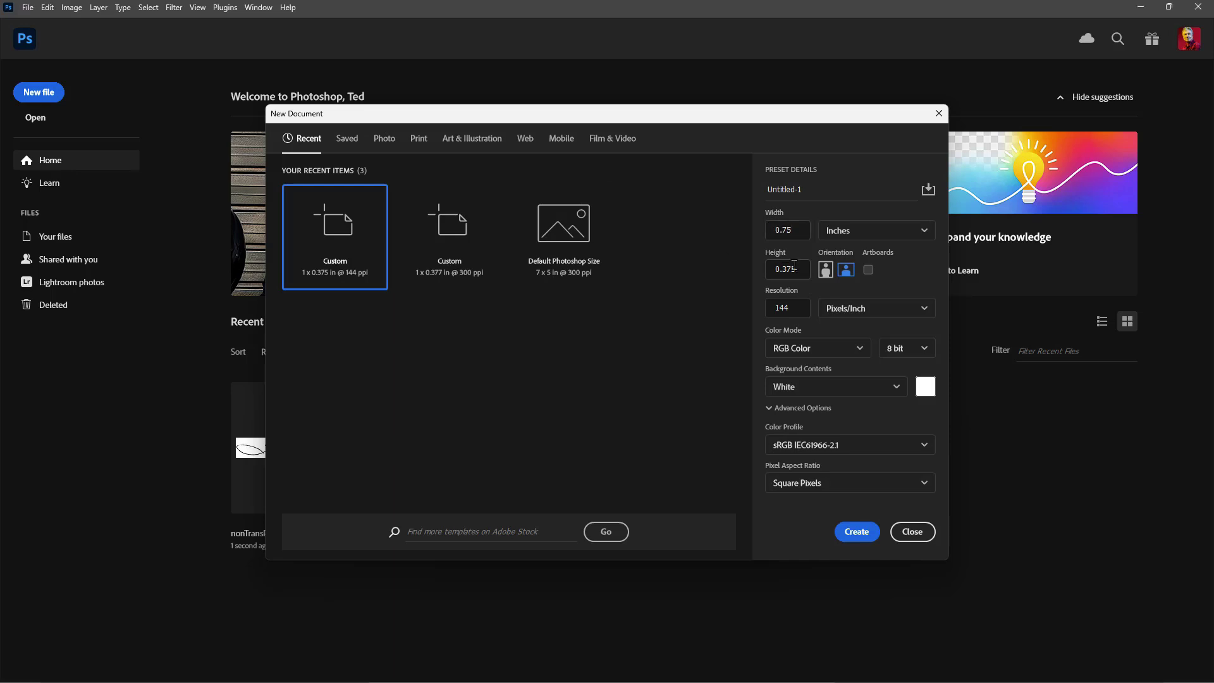
click(794, 266)
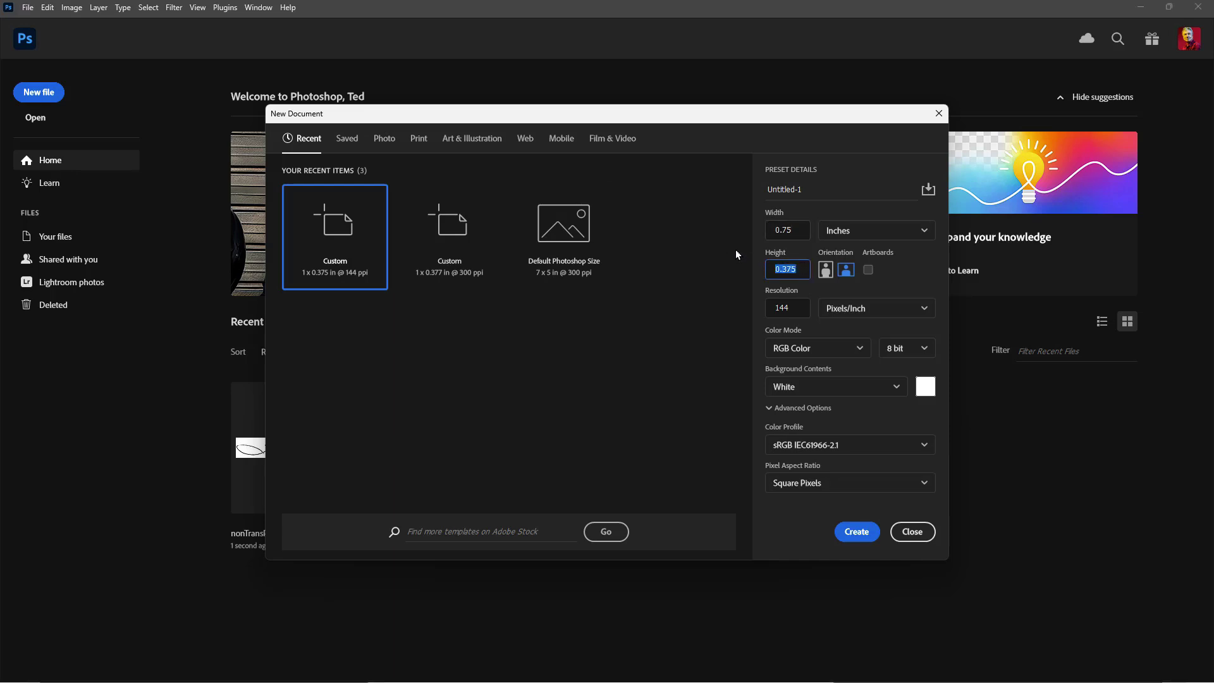
text(.25)
click(854, 538)
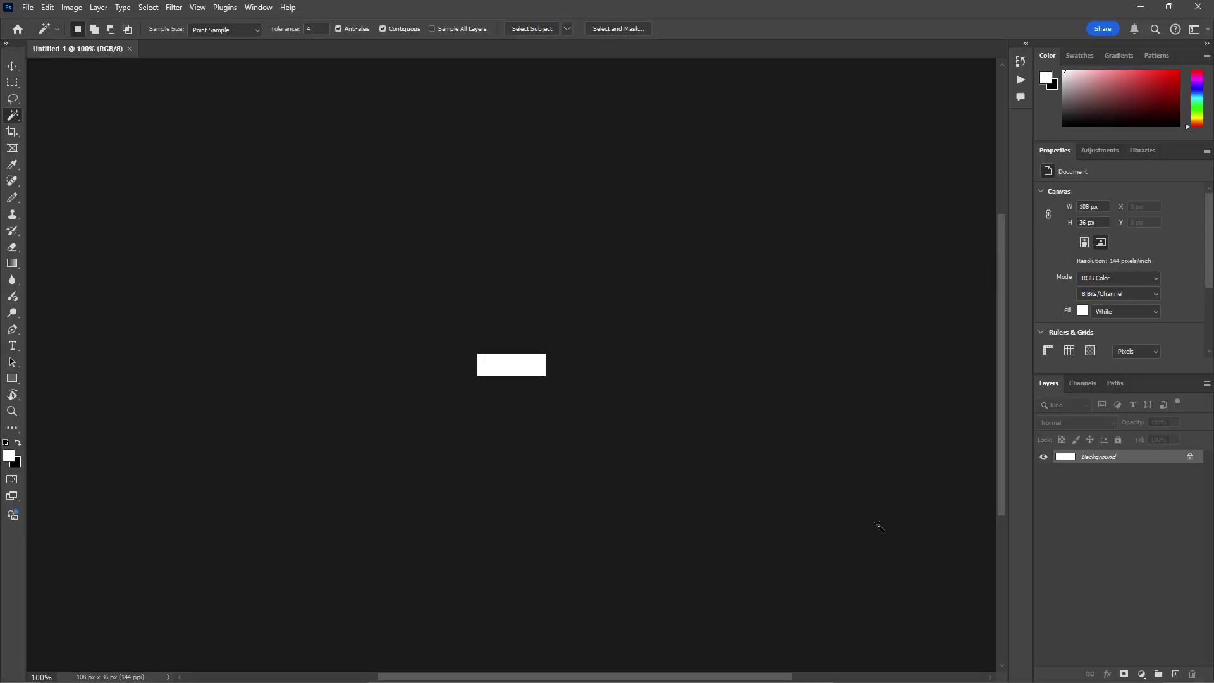
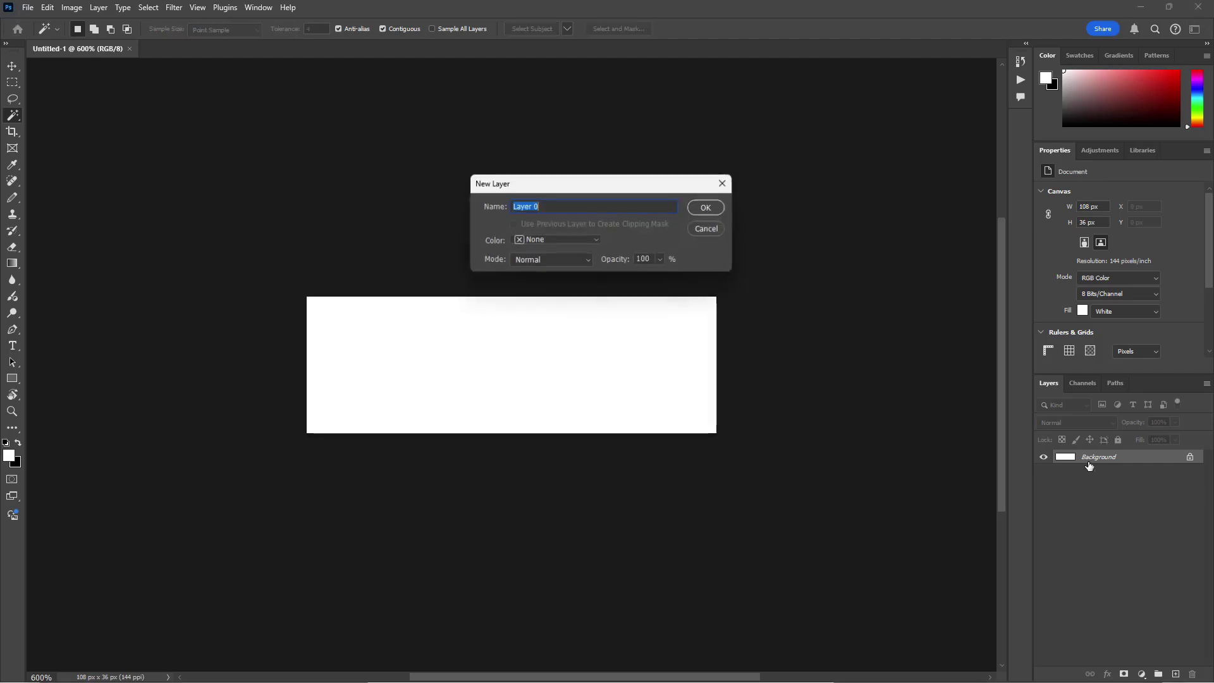
Convert the new document's Background into Layer 0 and delete its entire white content, leaving the canvas transparent
click(710, 208)
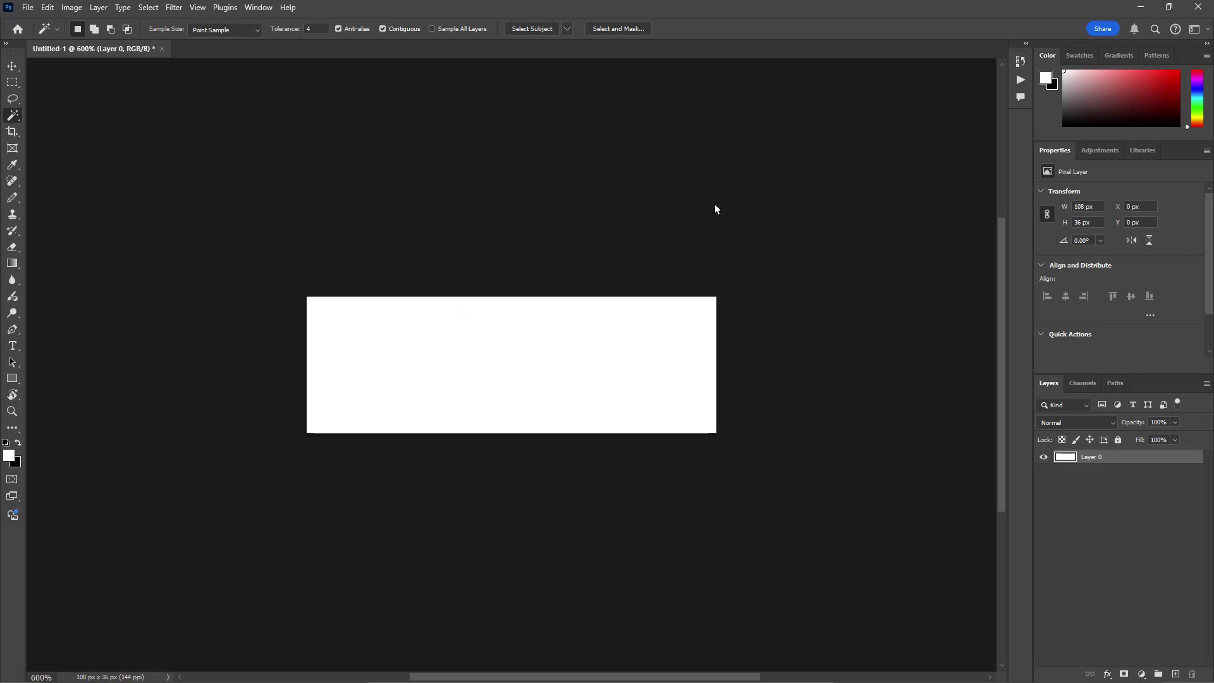
key(ctrl+a)
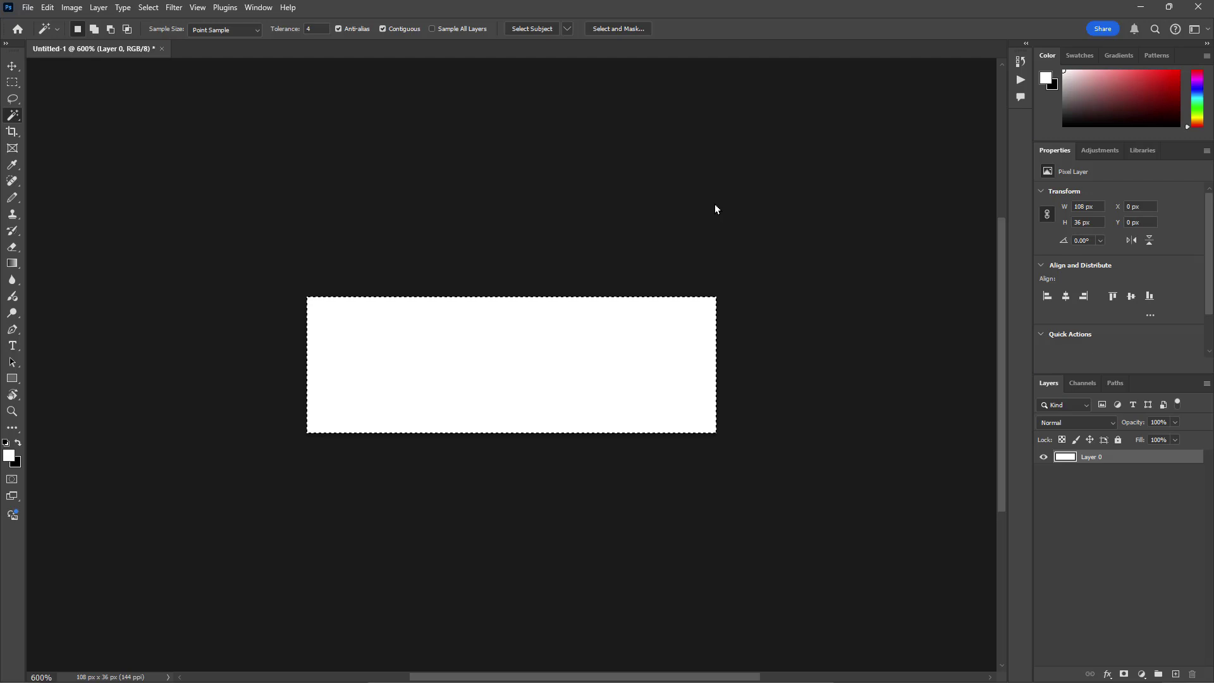
key(Delete)
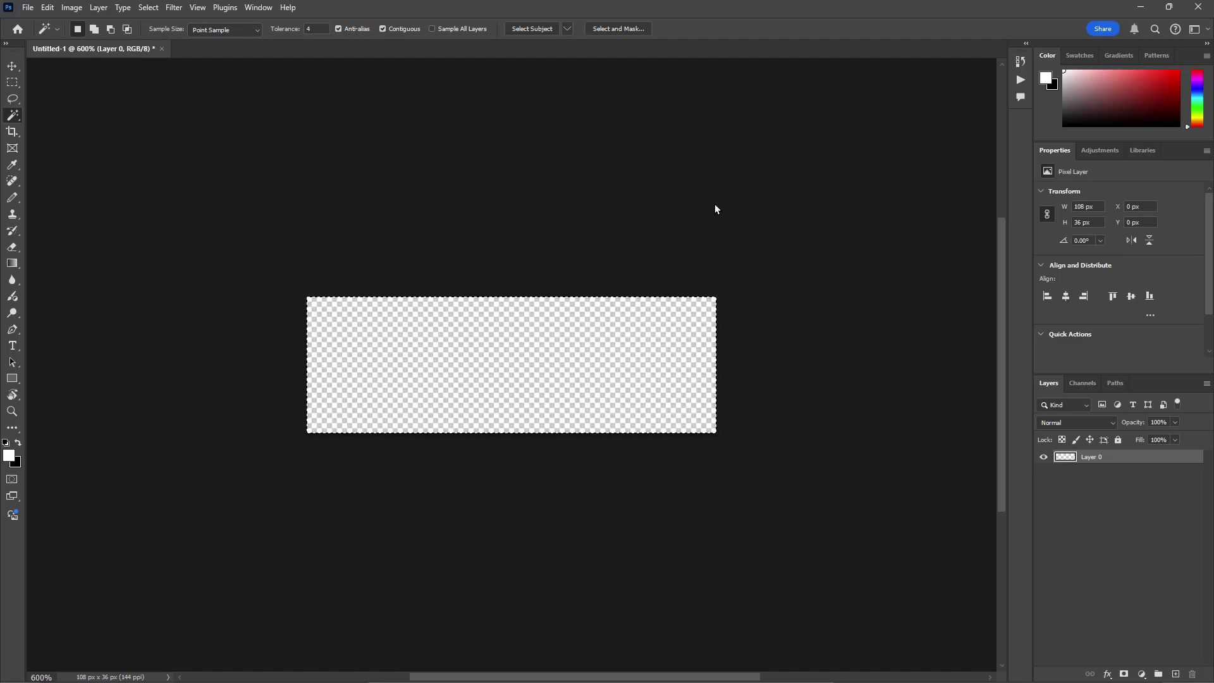
click(32, 6)
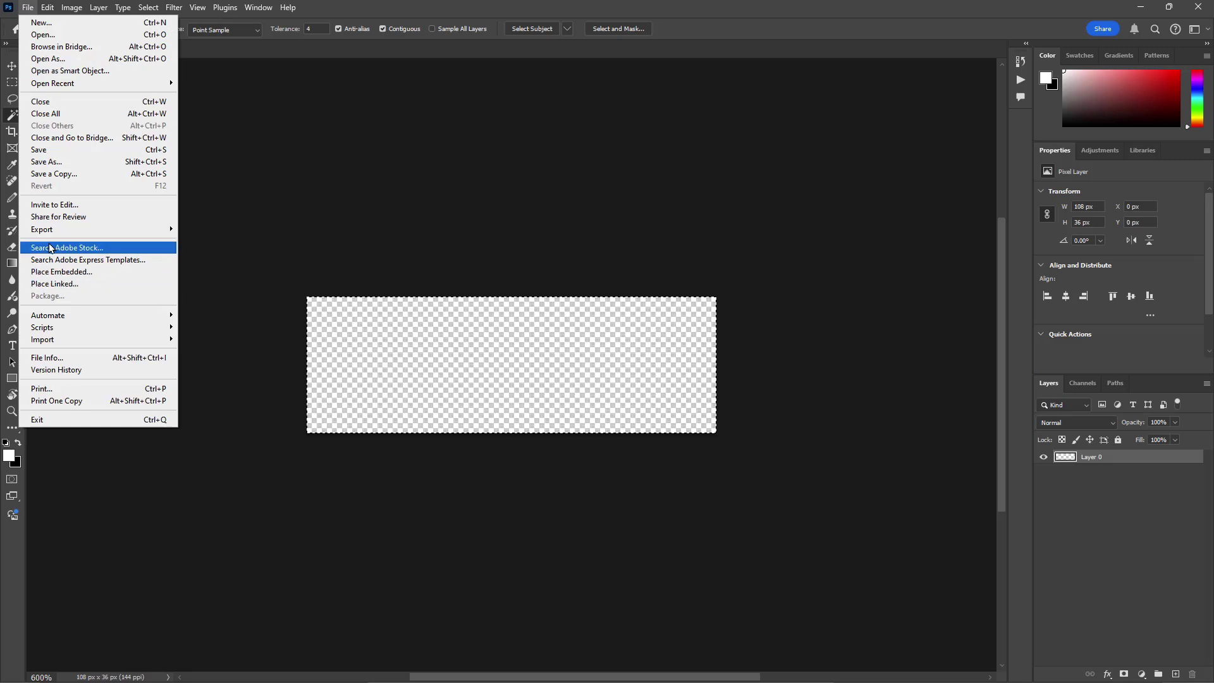
mouse_move(54, 231)
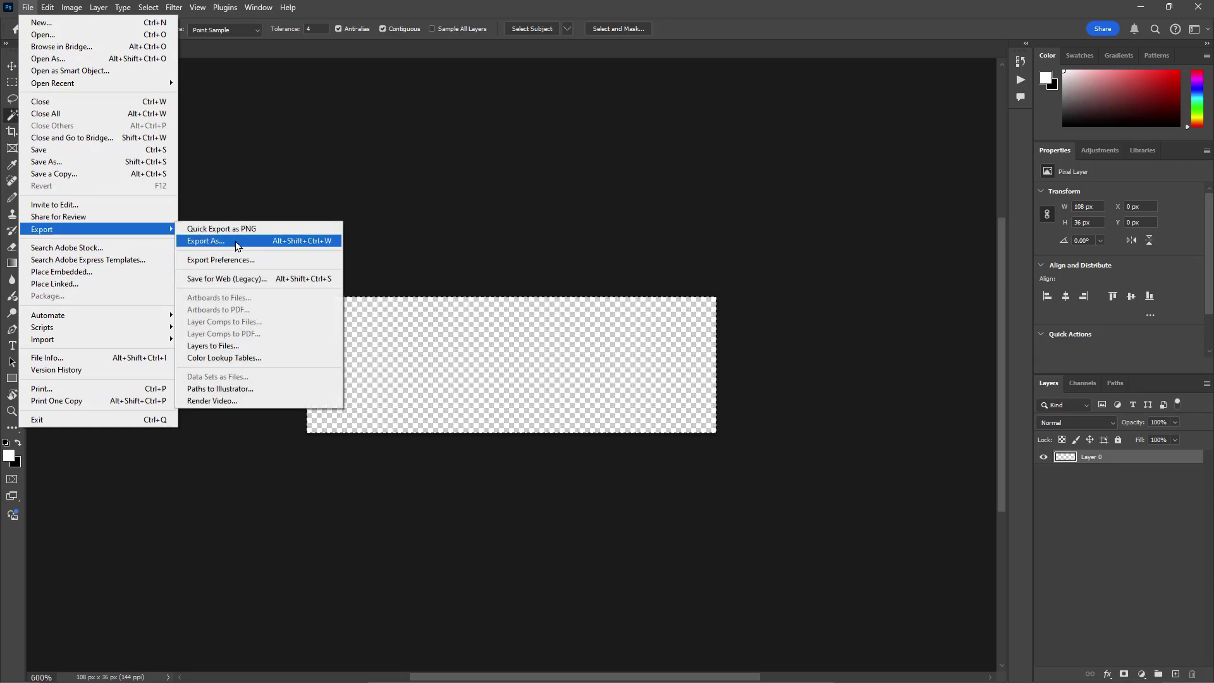
click(239, 247)
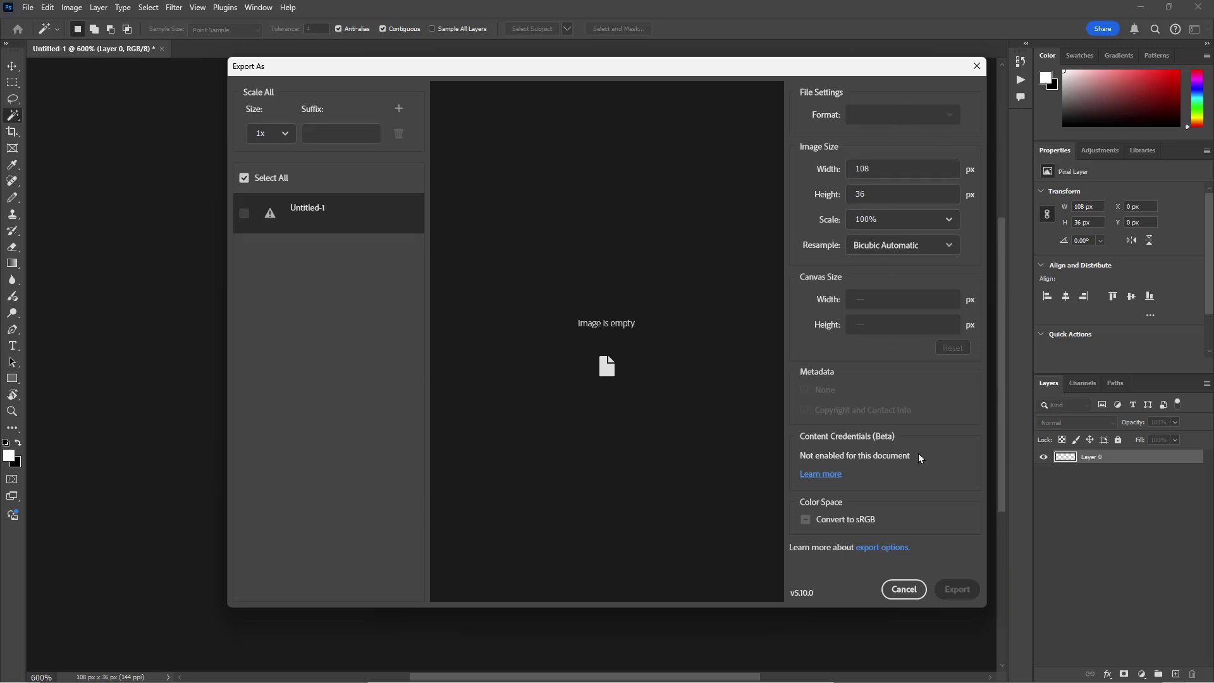
click(914, 586)
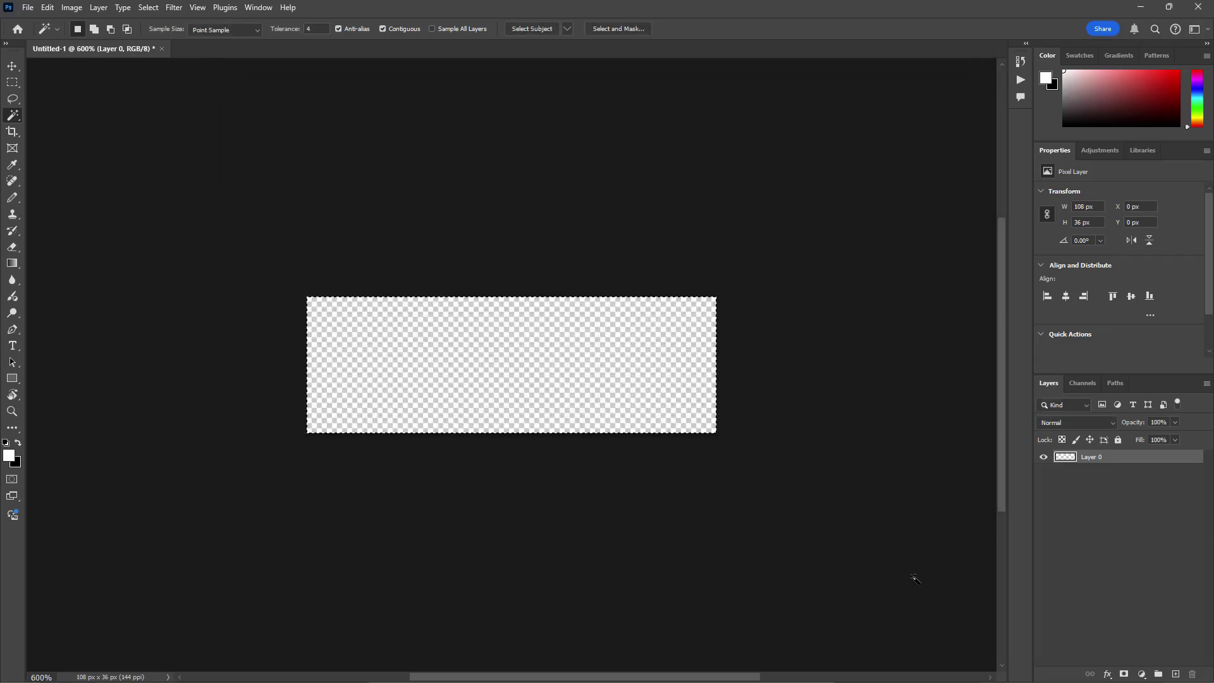
Deselect the canvas, make white the foreground color, and add a single white pixel to the lower-right corner of Layer 0 with the Pencil tool
click(914, 578)
key(ctrl+plus)
key(ctrl+plus)
key(ctrl+plus)
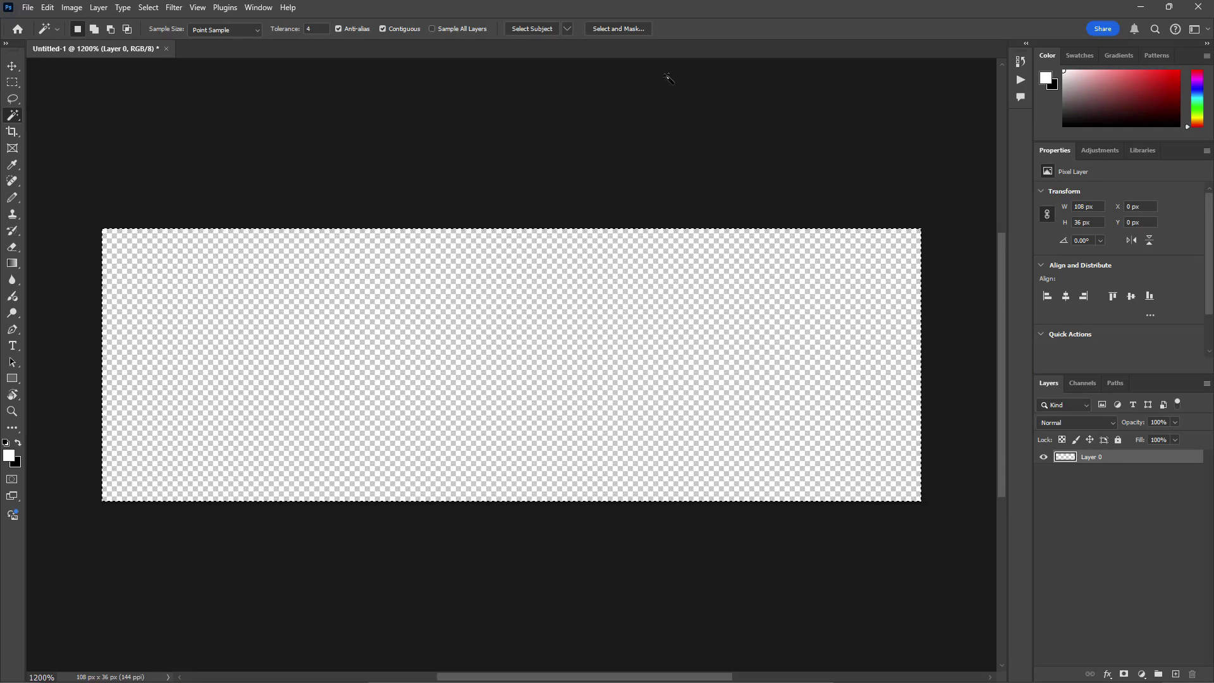
click(12, 164)
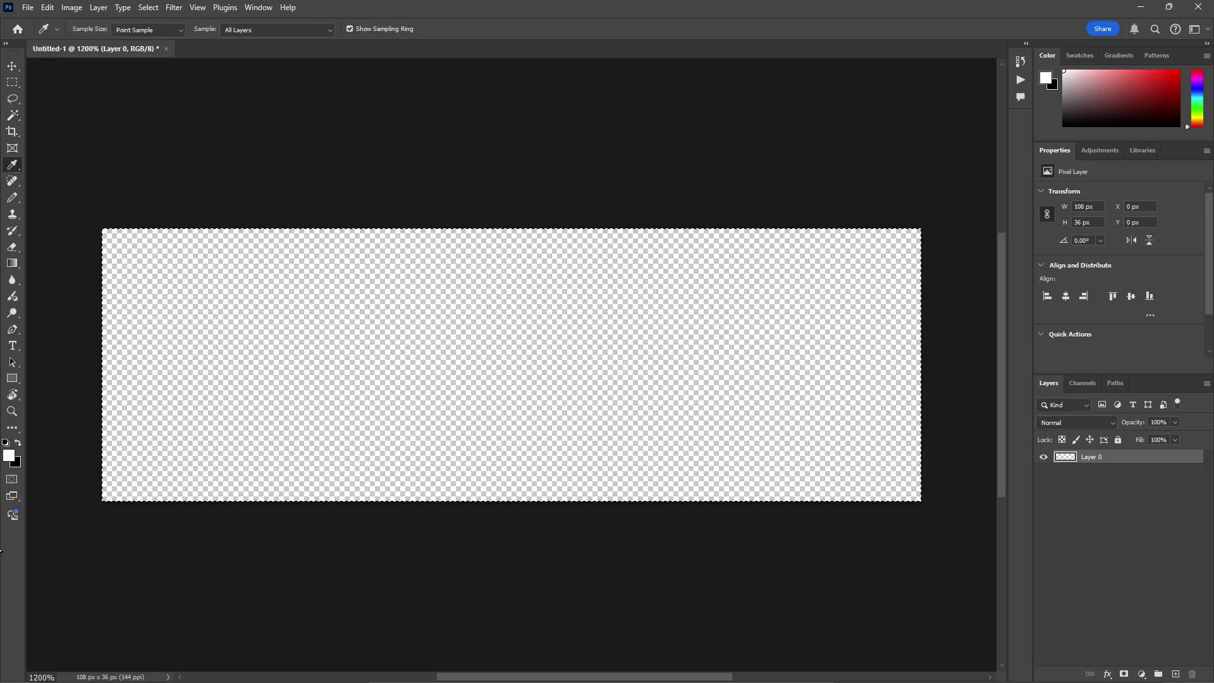
key(d)
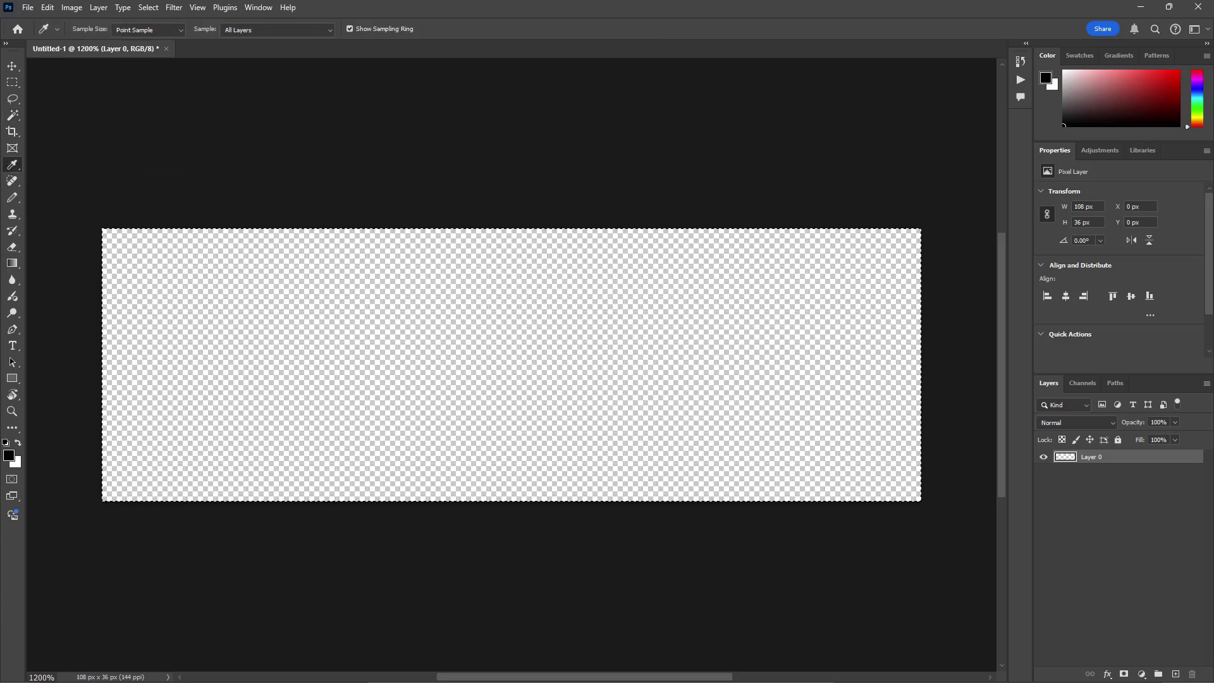
key(x)
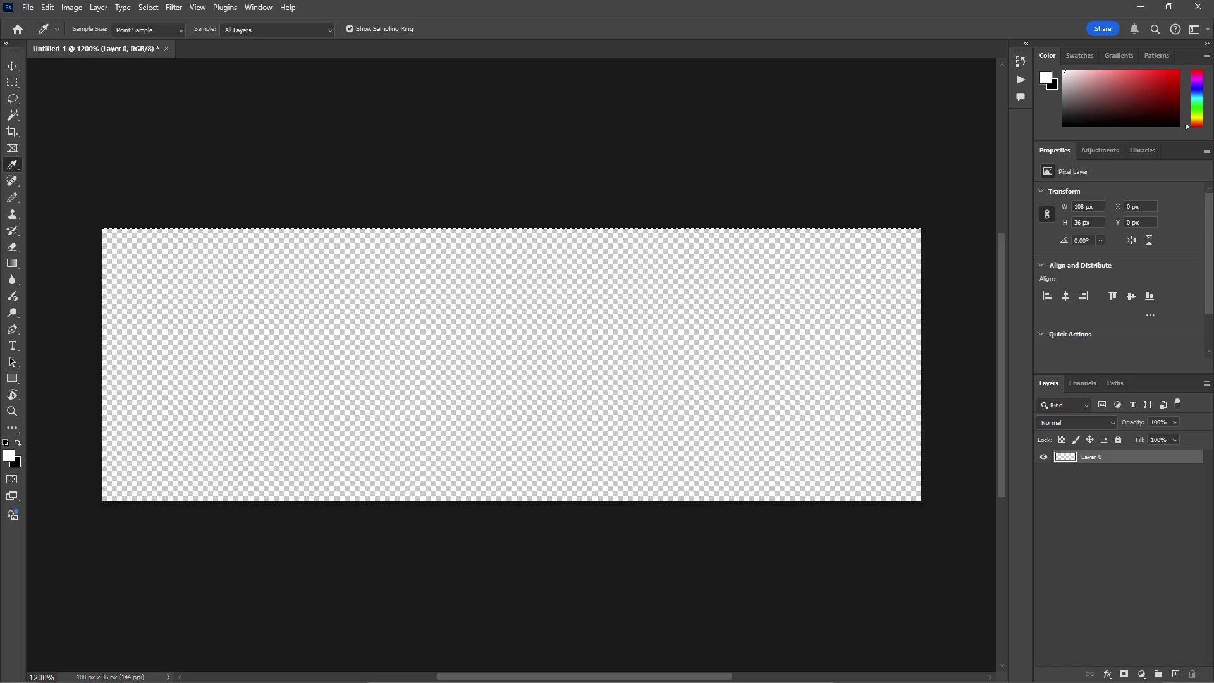
key(ctrl+d)
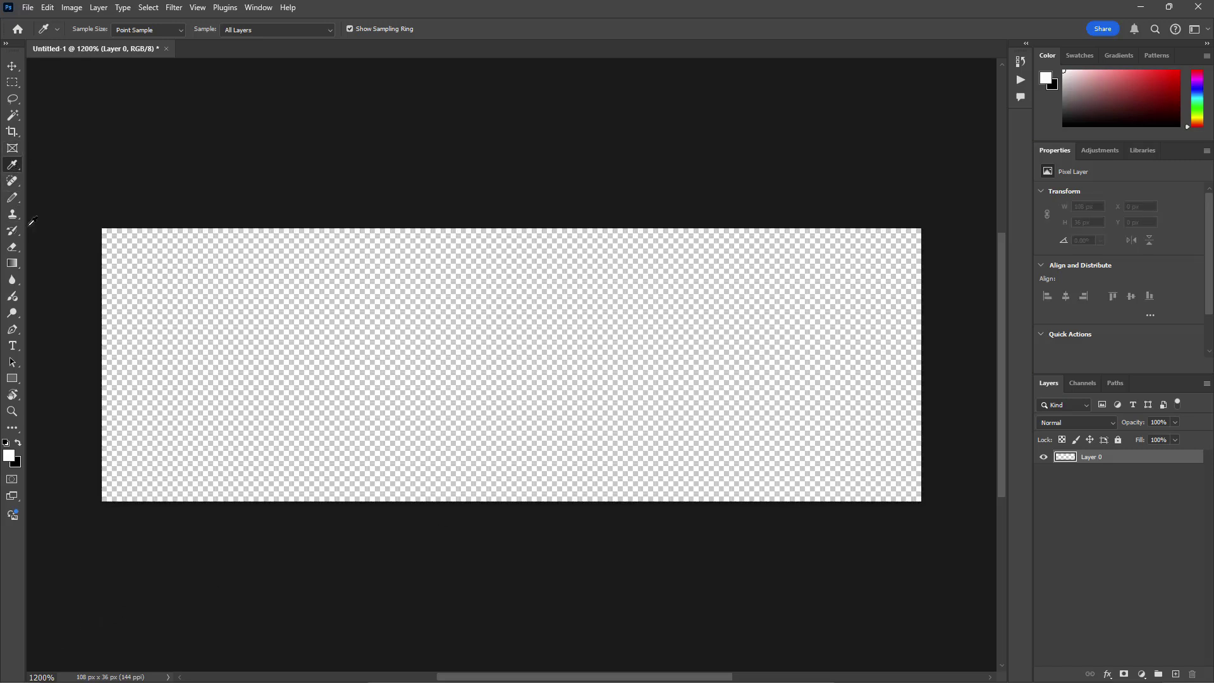
click(12, 197)
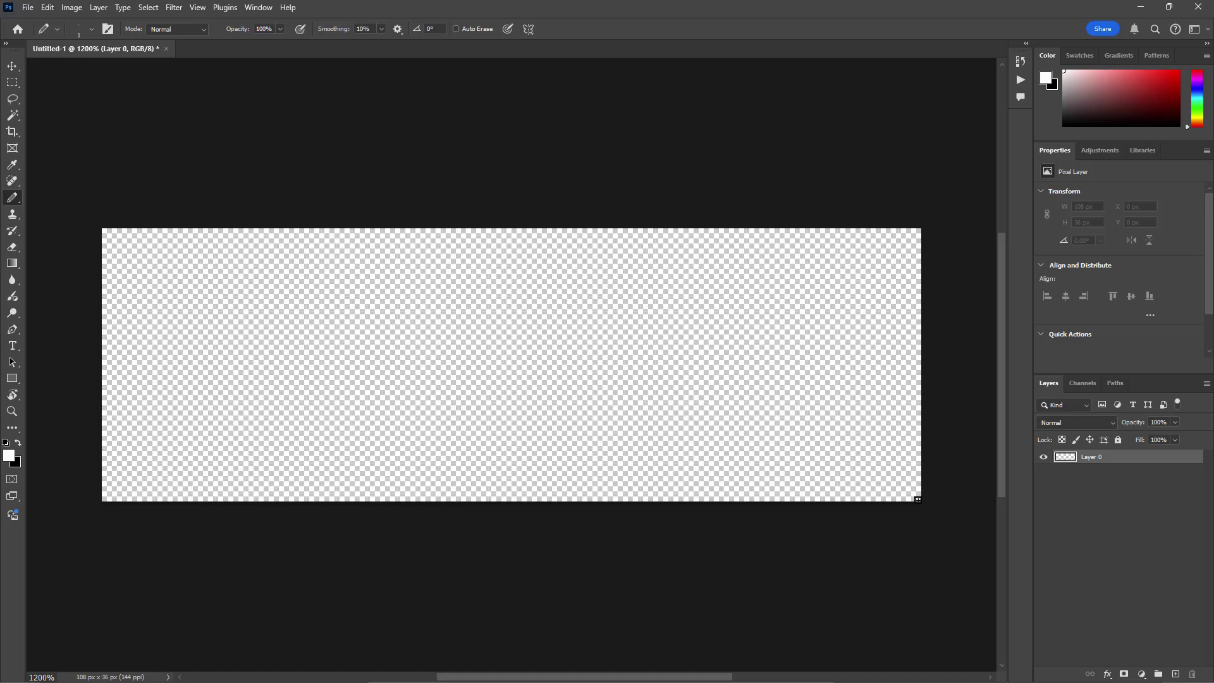
click(918, 495)
Export the blank document as a transparent PNG named sigDate in the SigStamps folder, and quit Photoshop without saving the document
click(25, 7)
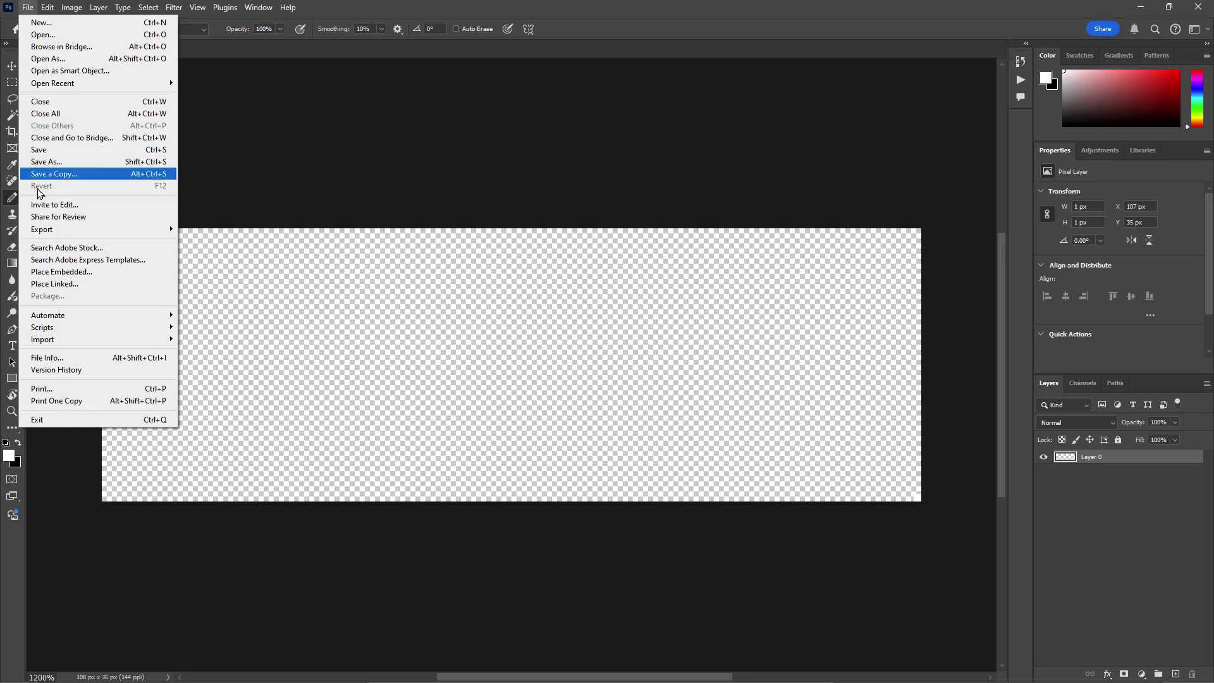
mouse_move(38, 235)
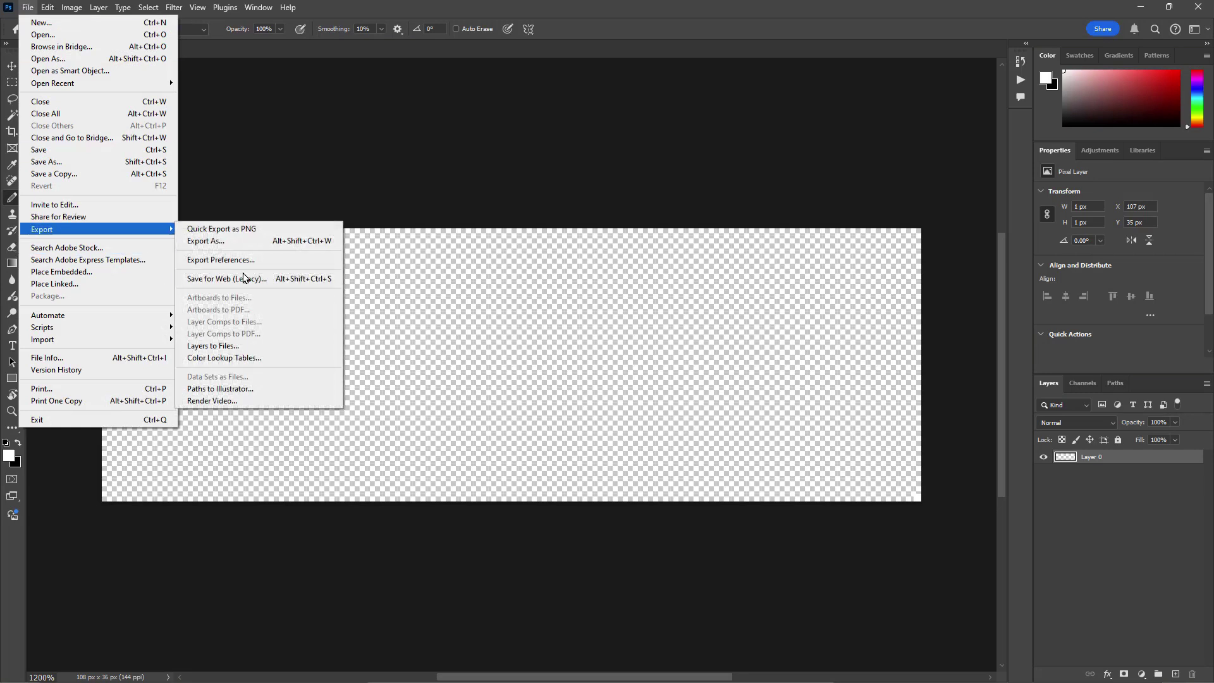
click(266, 242)
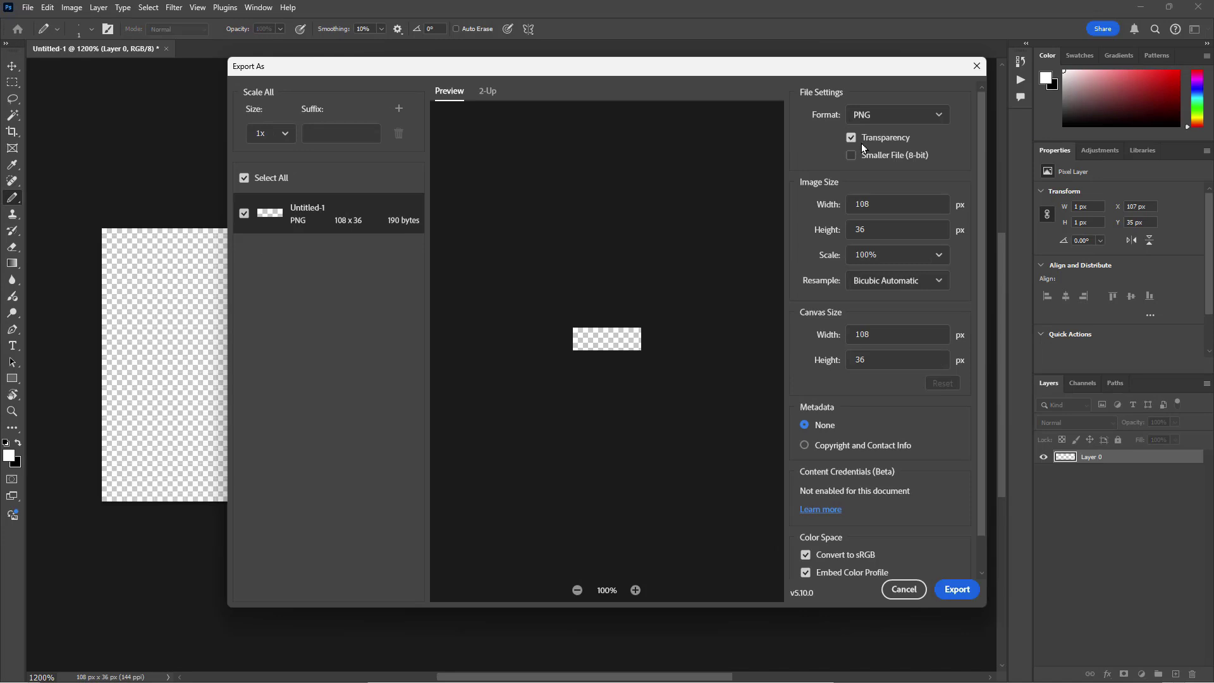
click(957, 589)
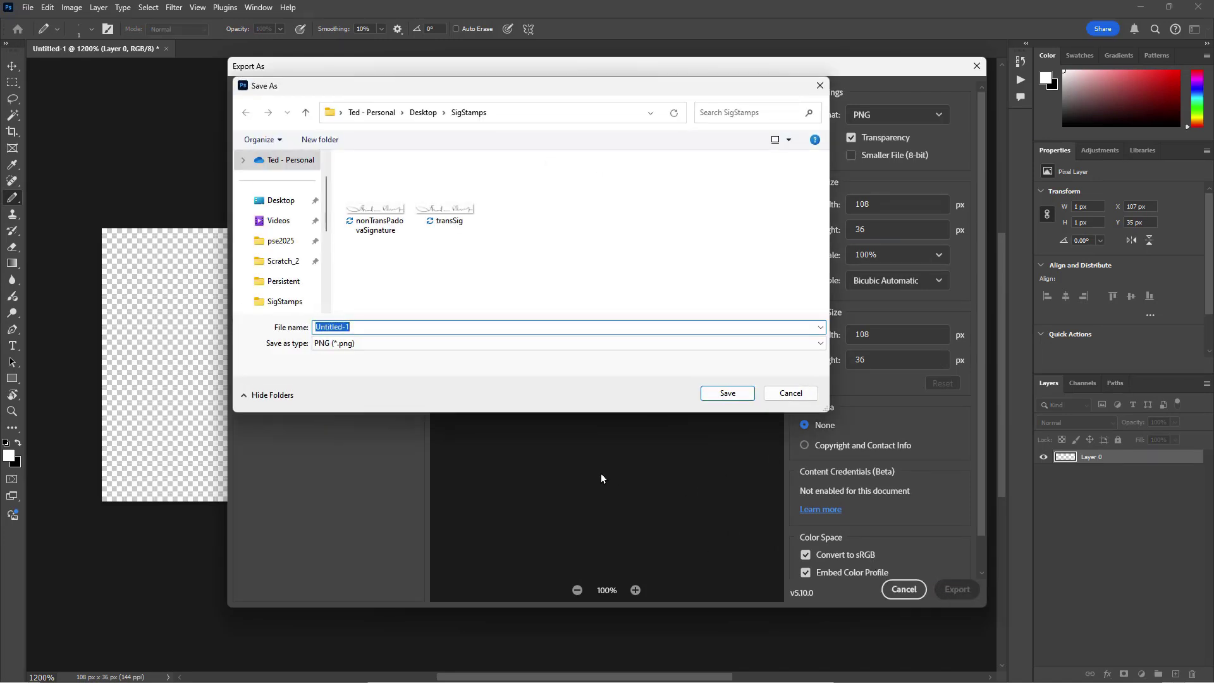
text(sig)
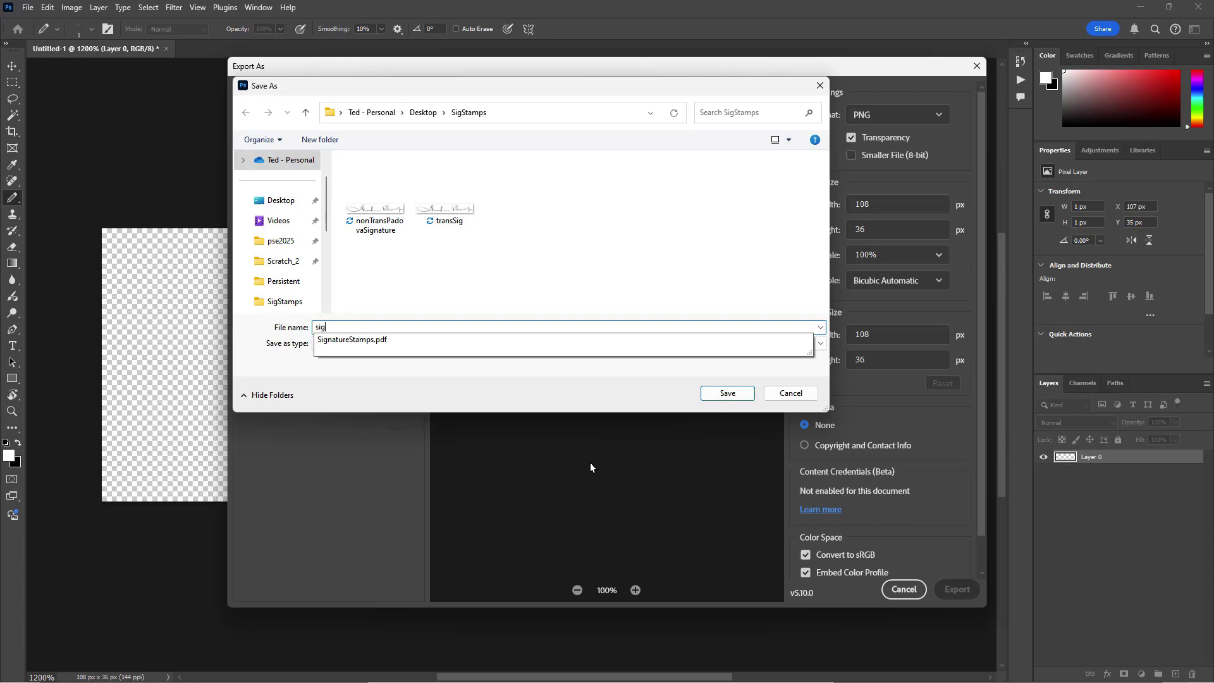
text(Date)
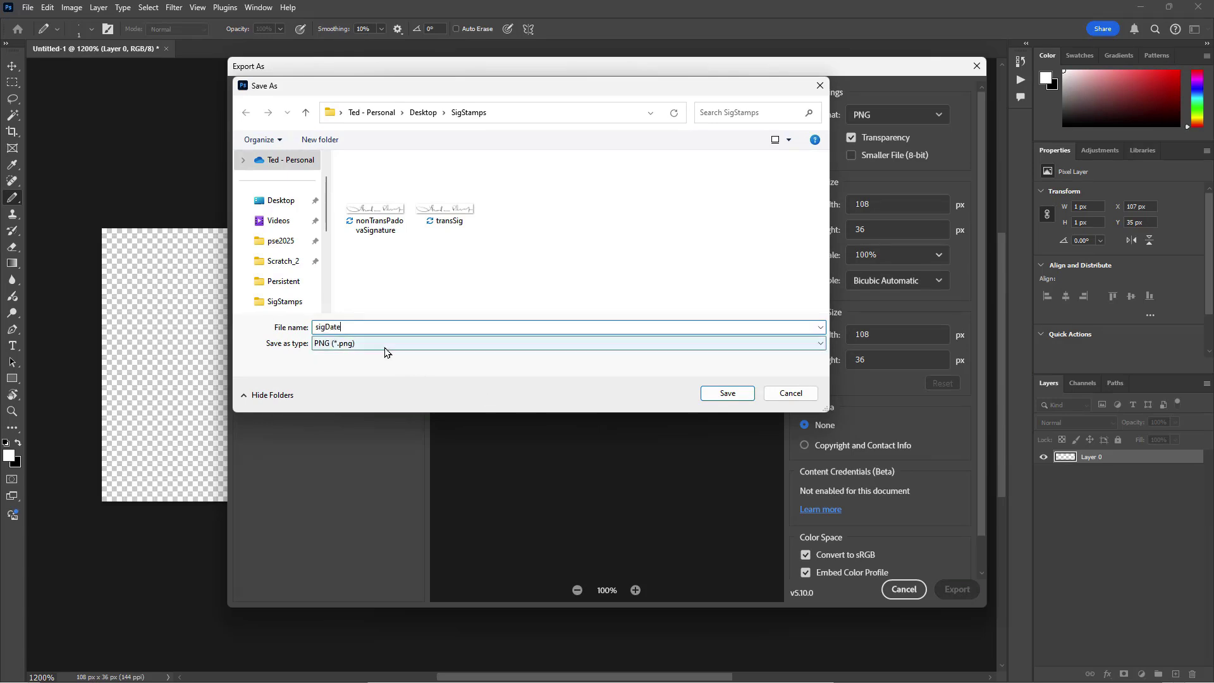
click(725, 394)
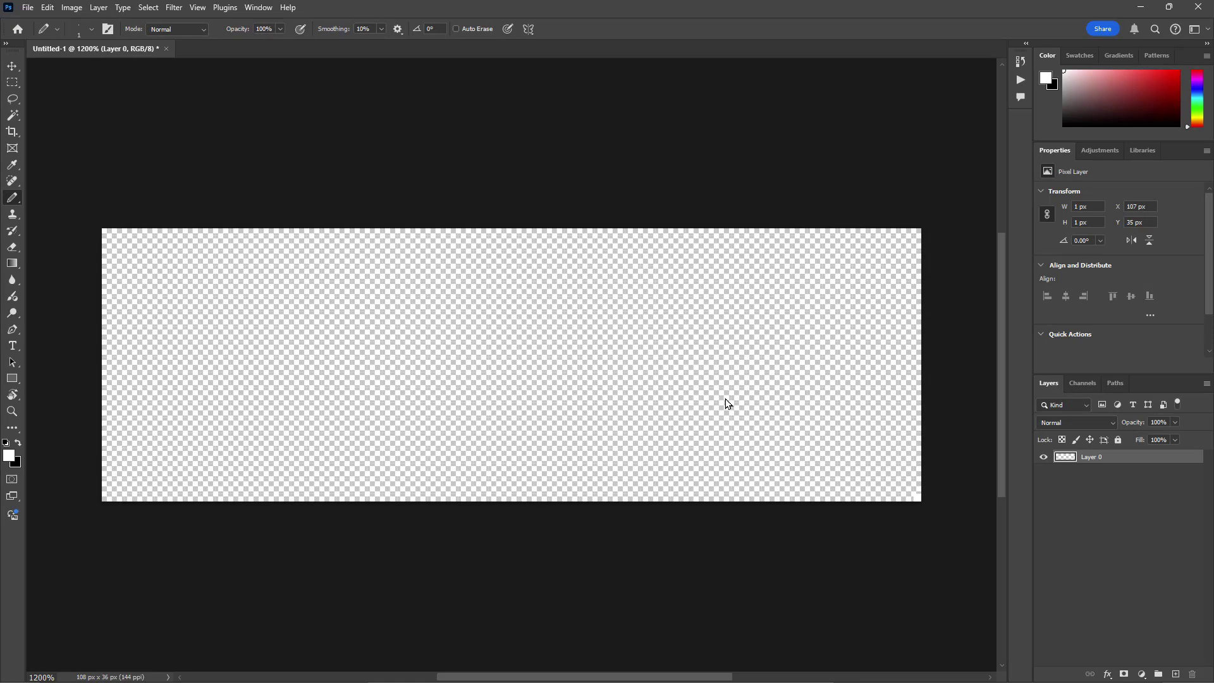
key(ctrl+q)
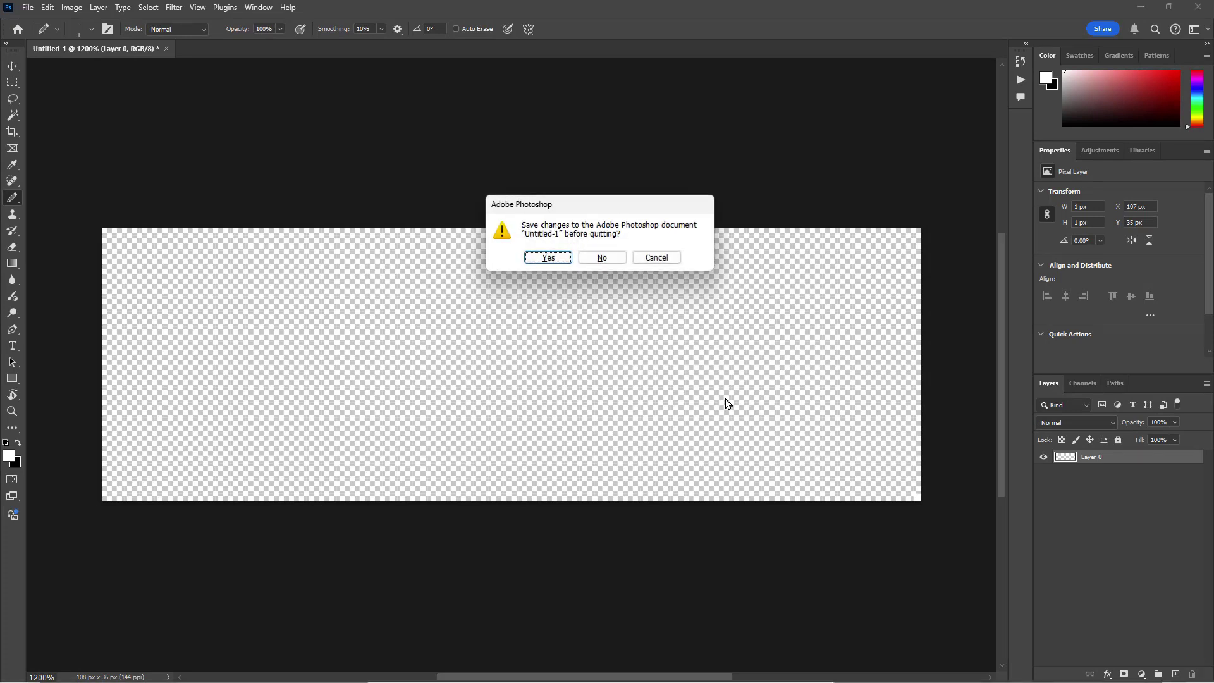
click(598, 259)
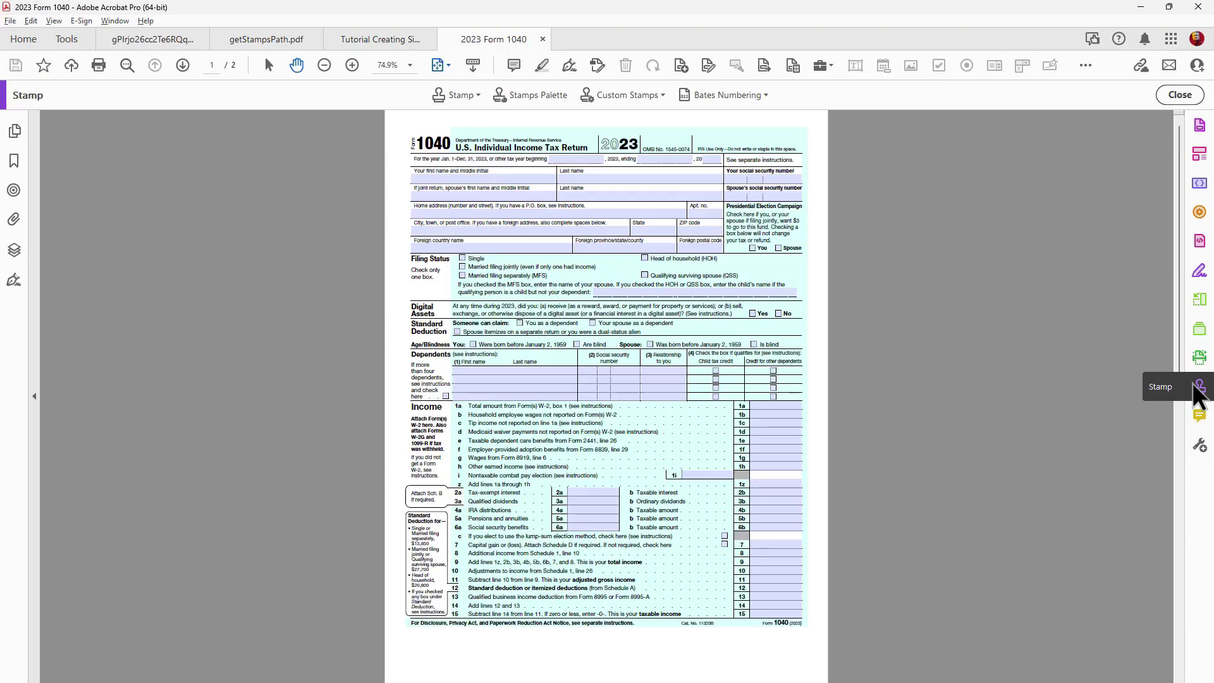
In Acrobat, open the Stamp tools and review the open four-page stamp PDF and the signature stamp tutorial
click(1199, 387)
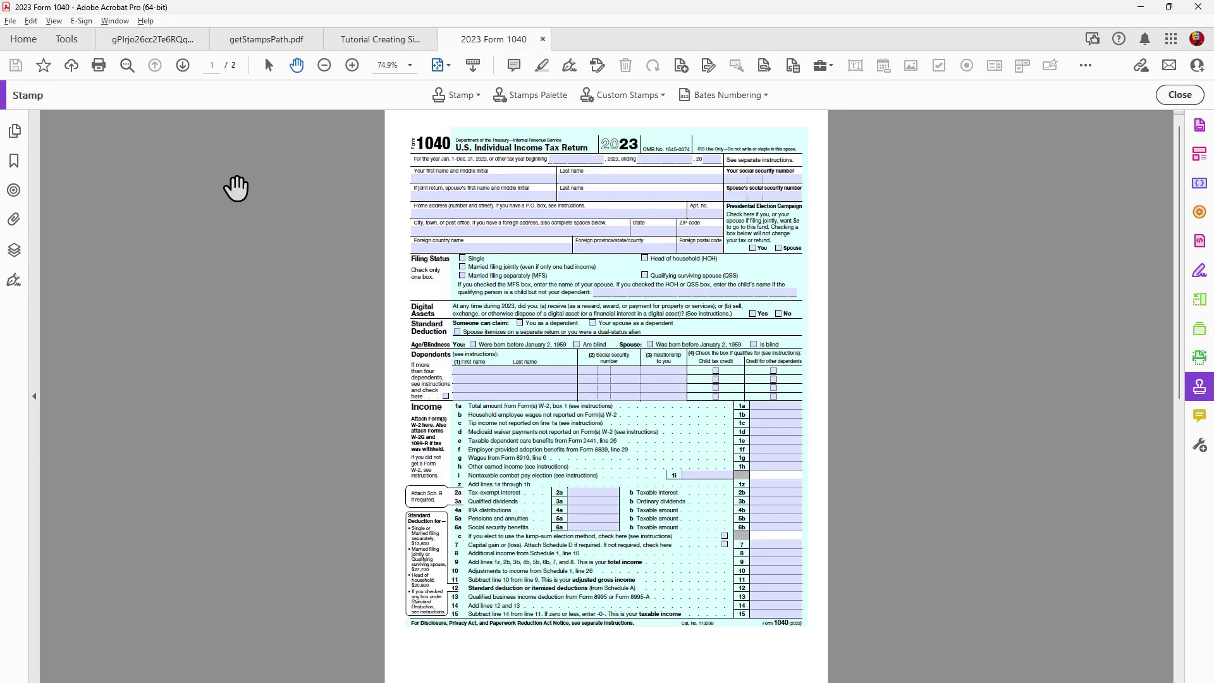
click(165, 40)
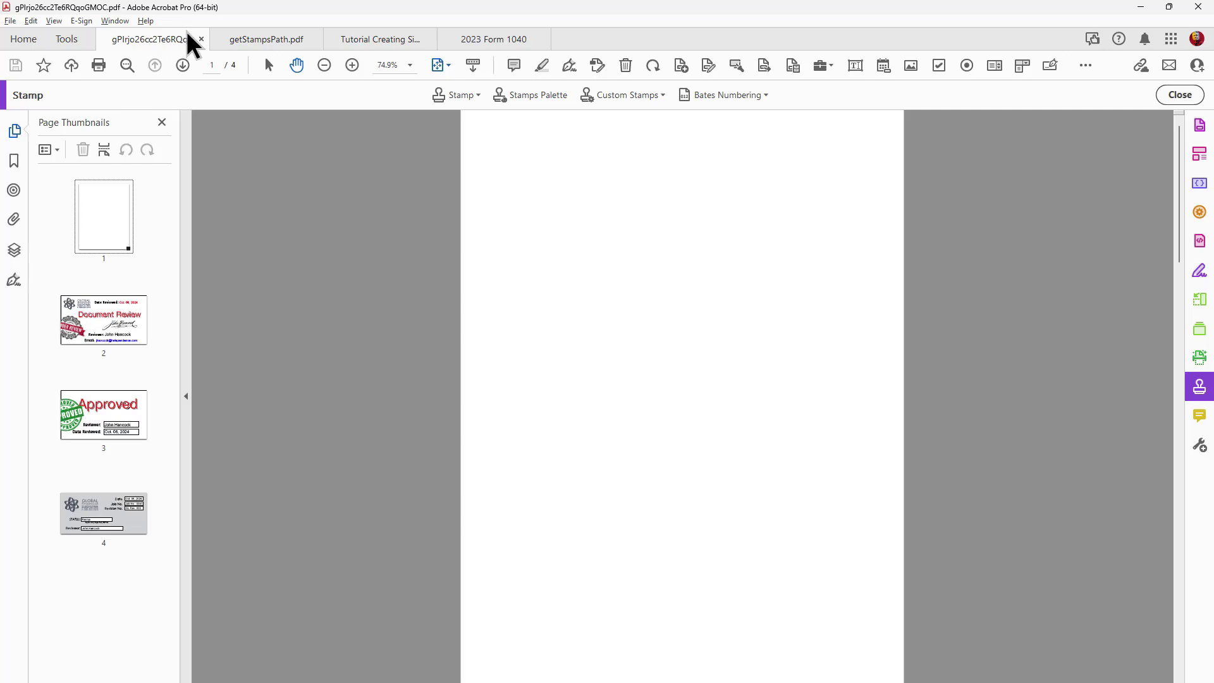
click(351, 43)
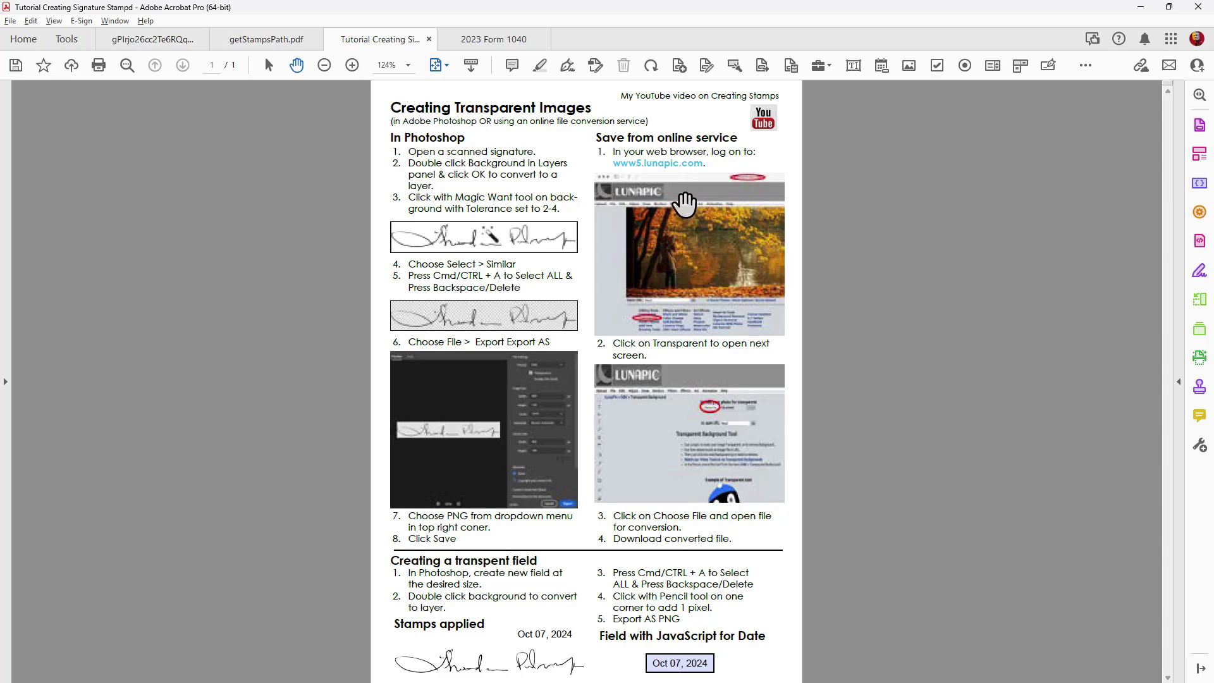
Follow the tutorial's LunaPic link in the browser, view its Transparent background tool and file chooser, and close the browser without uploading
click(679, 168)
click(612, 386)
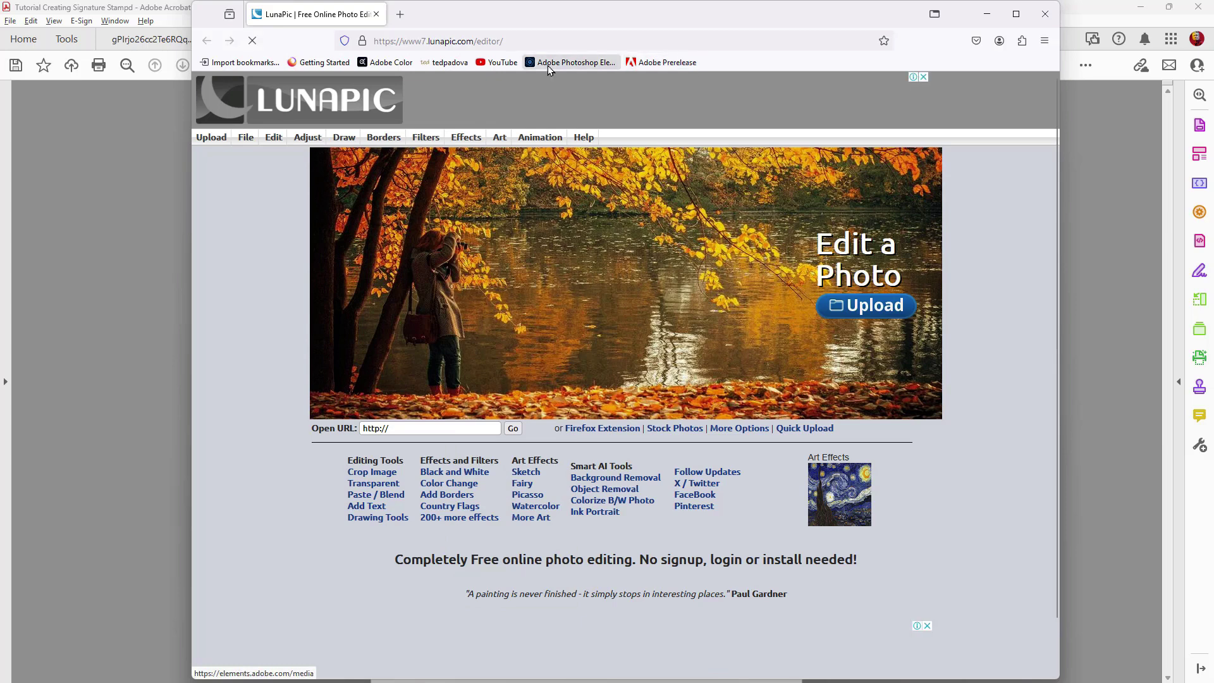
click(364, 485)
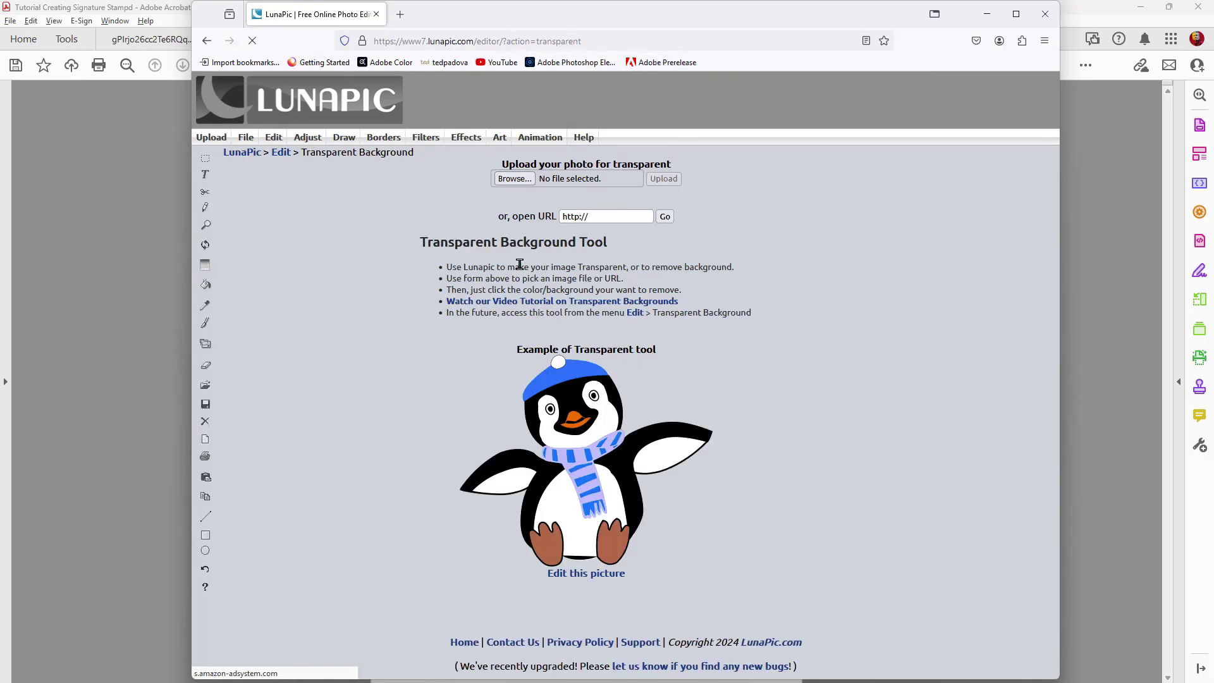
click(513, 179)
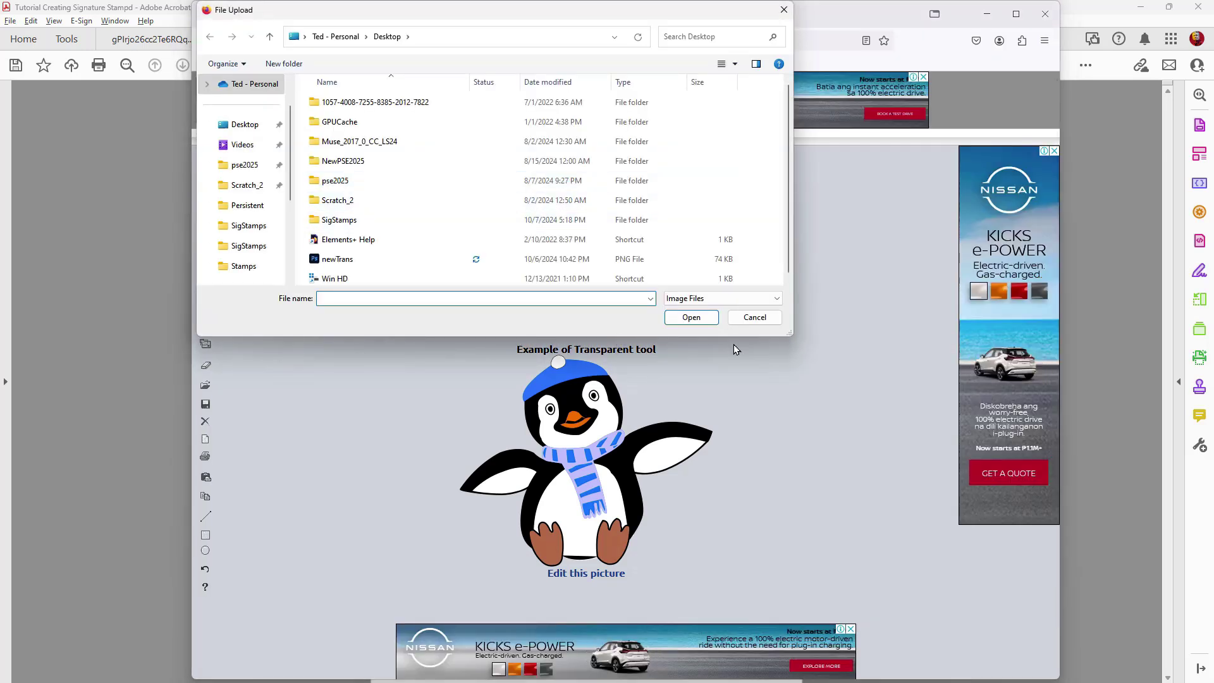
click(756, 318)
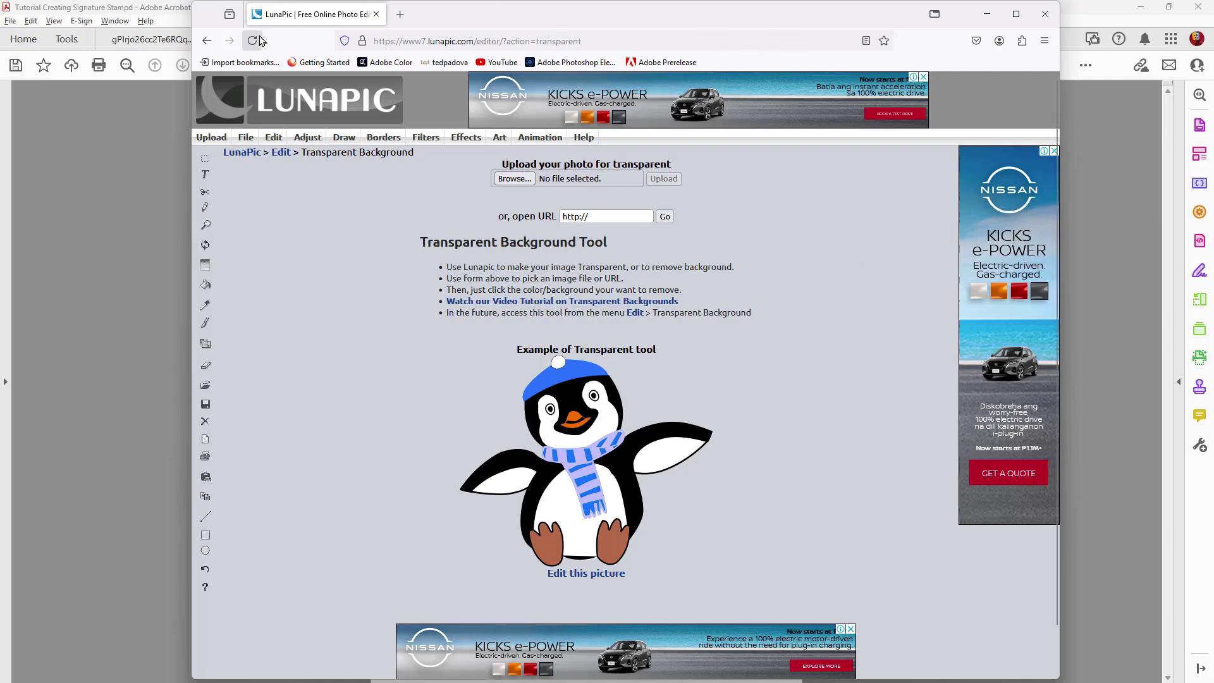
click(1045, 14)
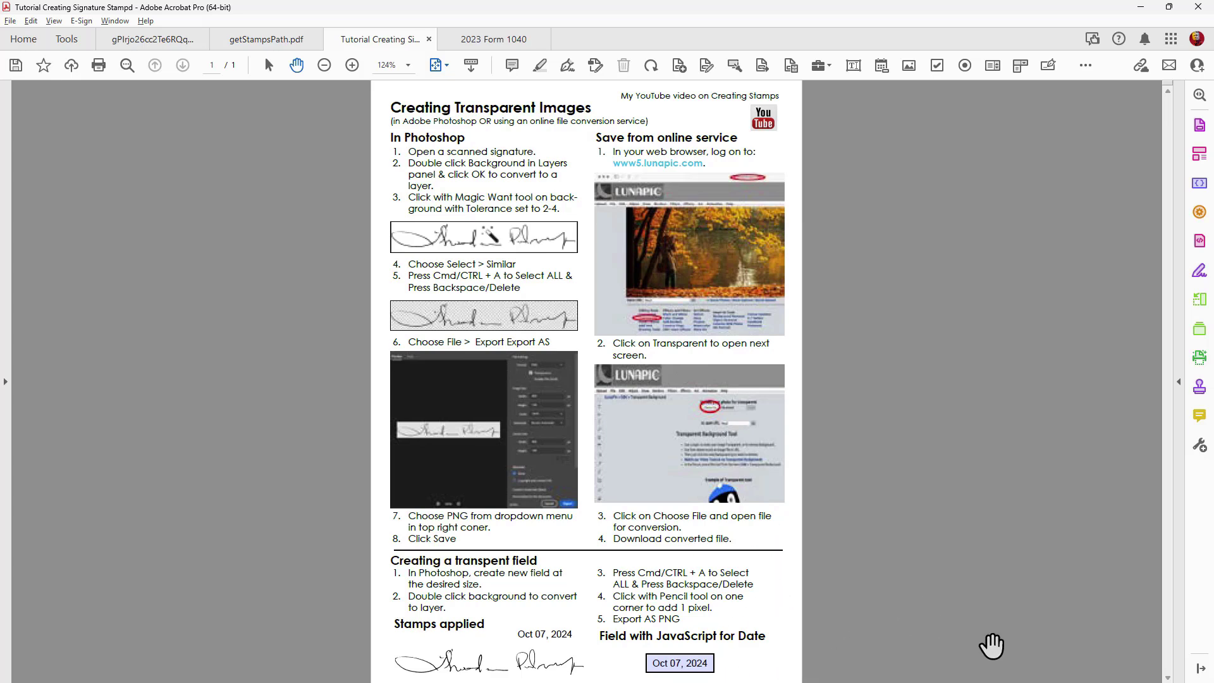
Return to the 2023 Form 1040 and start a custom stamp using transSig from the SigStamps folder as its image
key(alt+Tab)
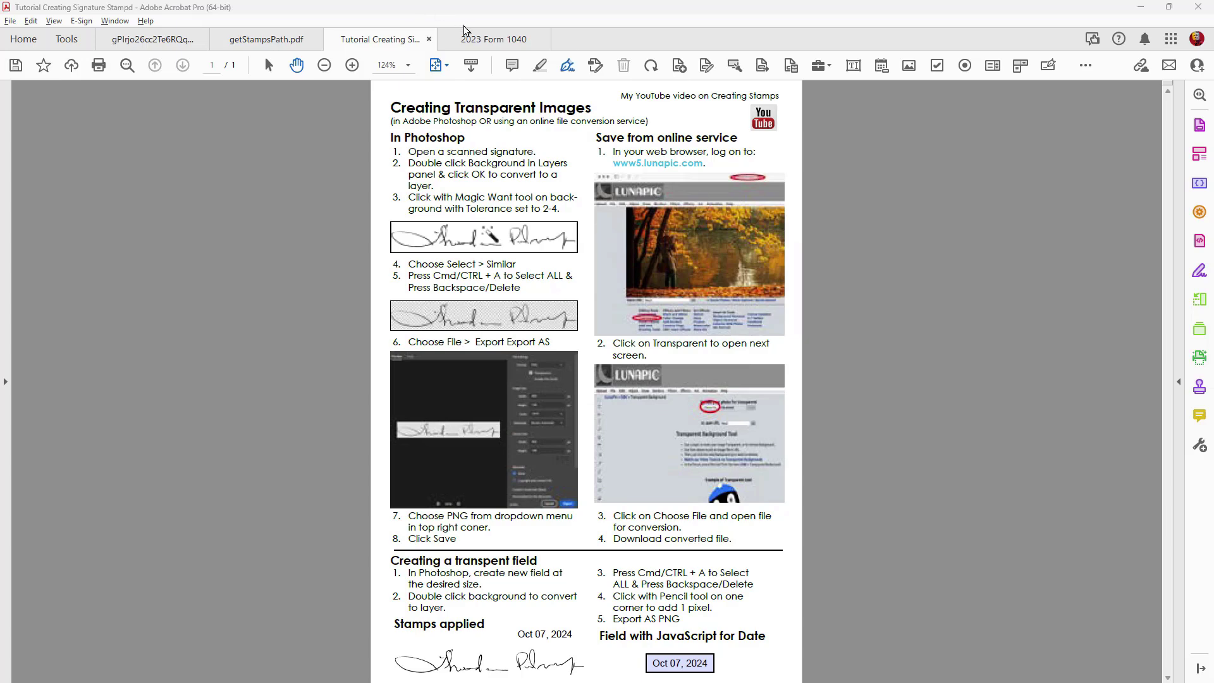
click(477, 40)
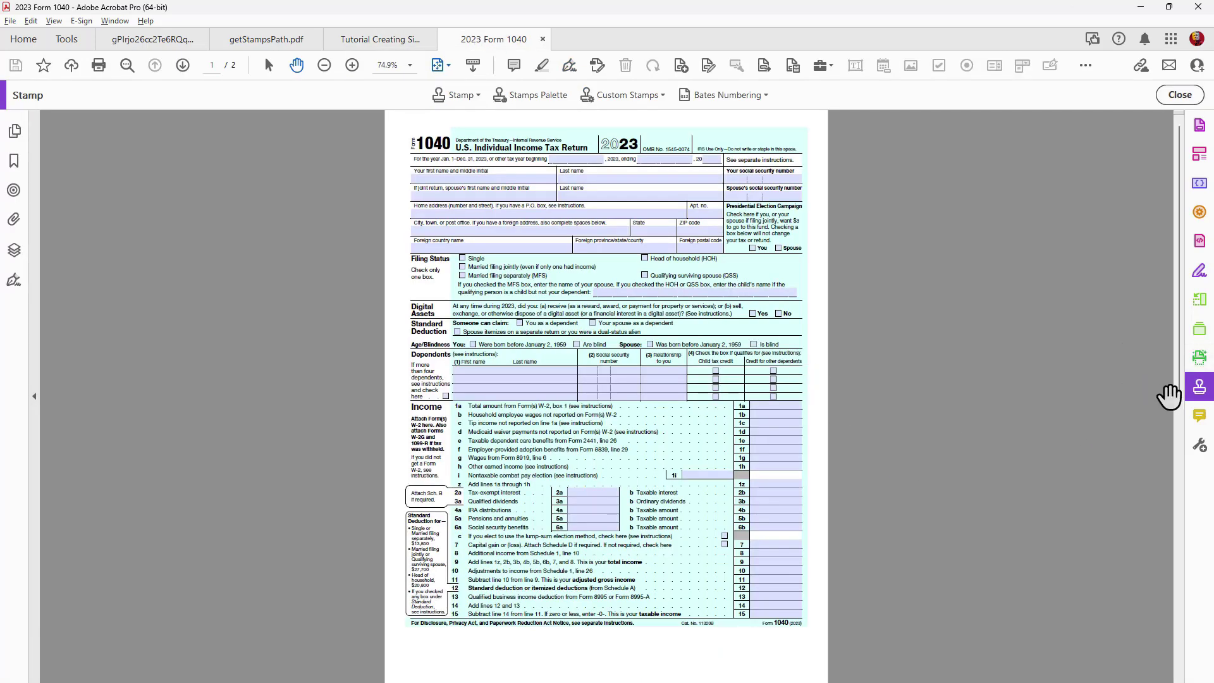
click(1201, 383)
click(662, 90)
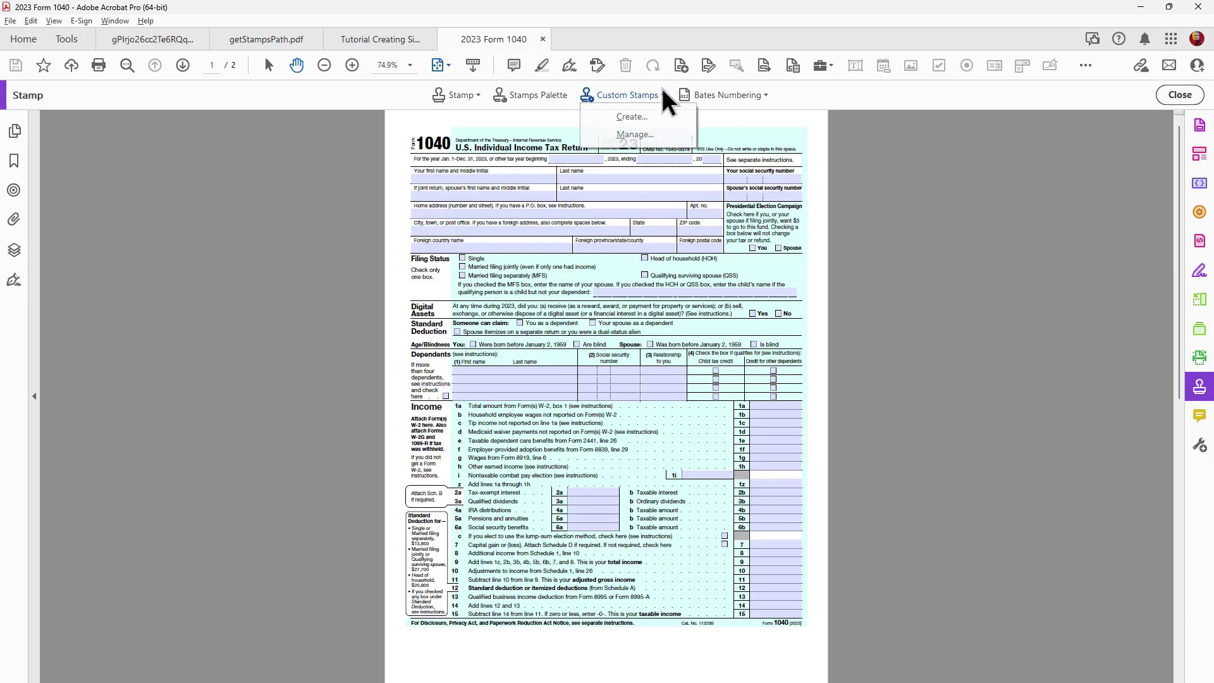
click(633, 117)
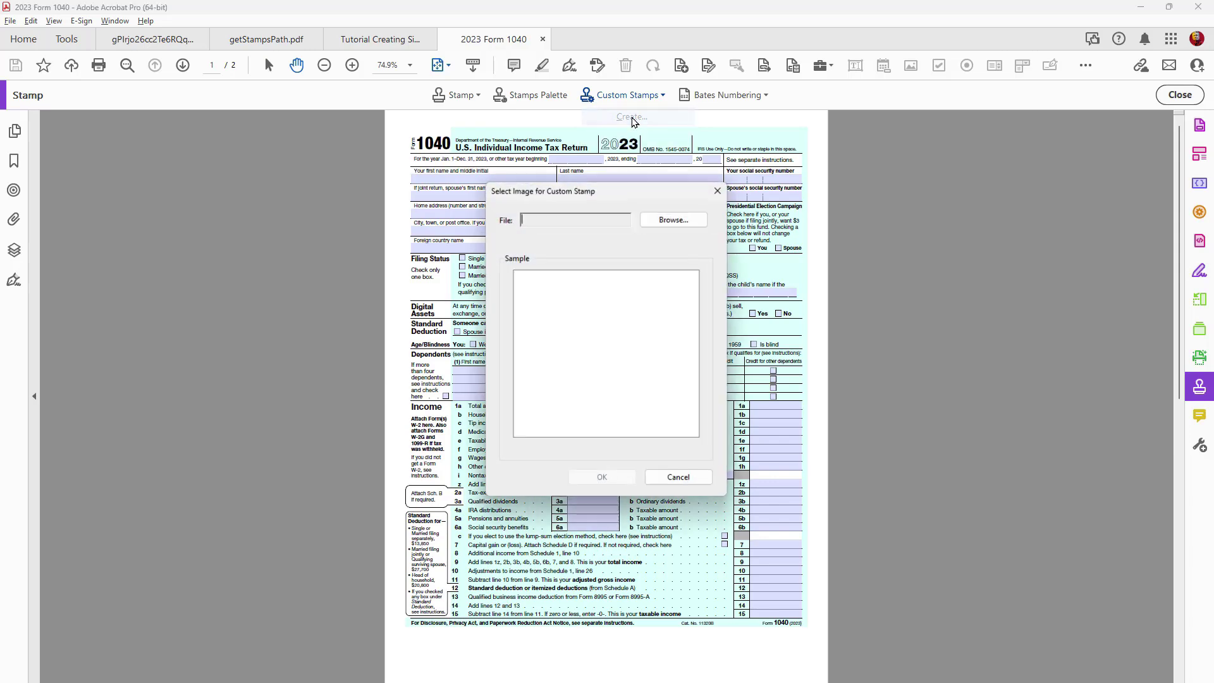
click(691, 219)
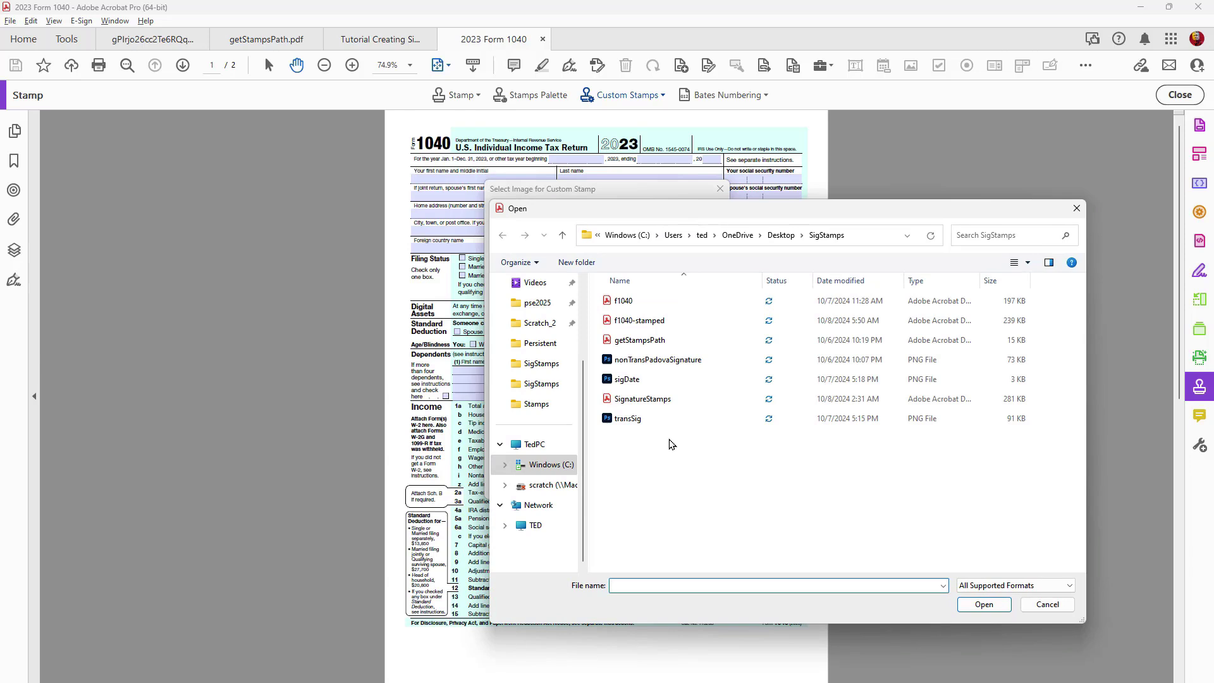
click(610, 418)
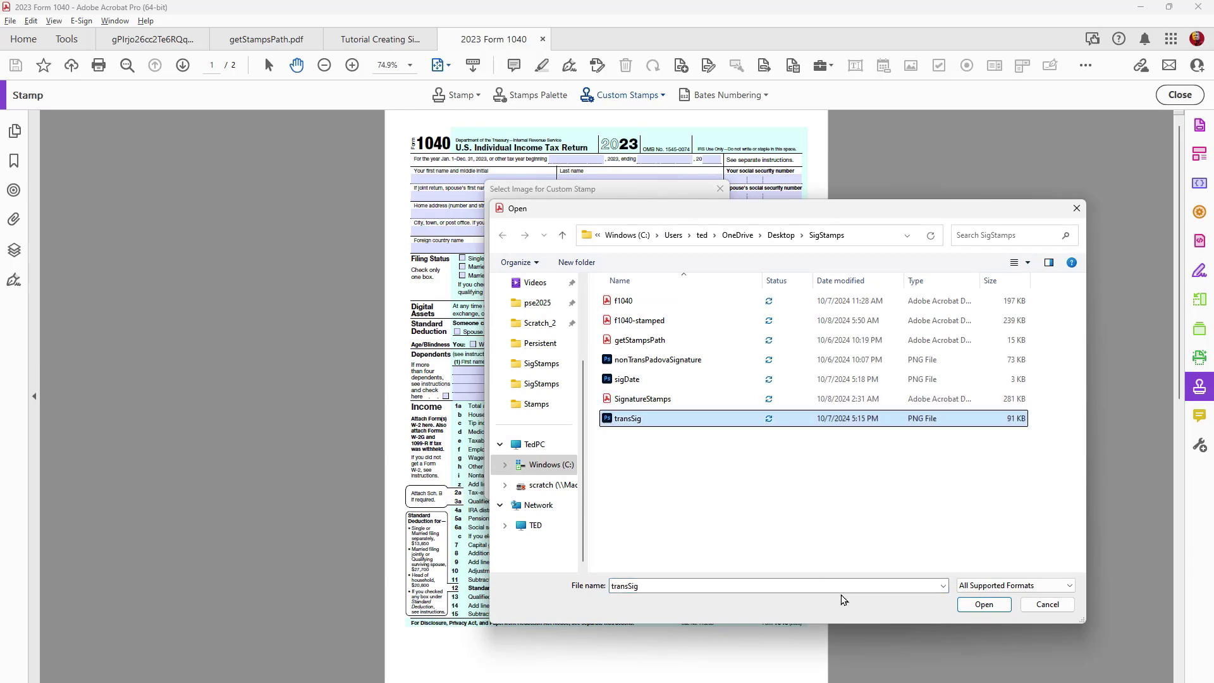
click(979, 609)
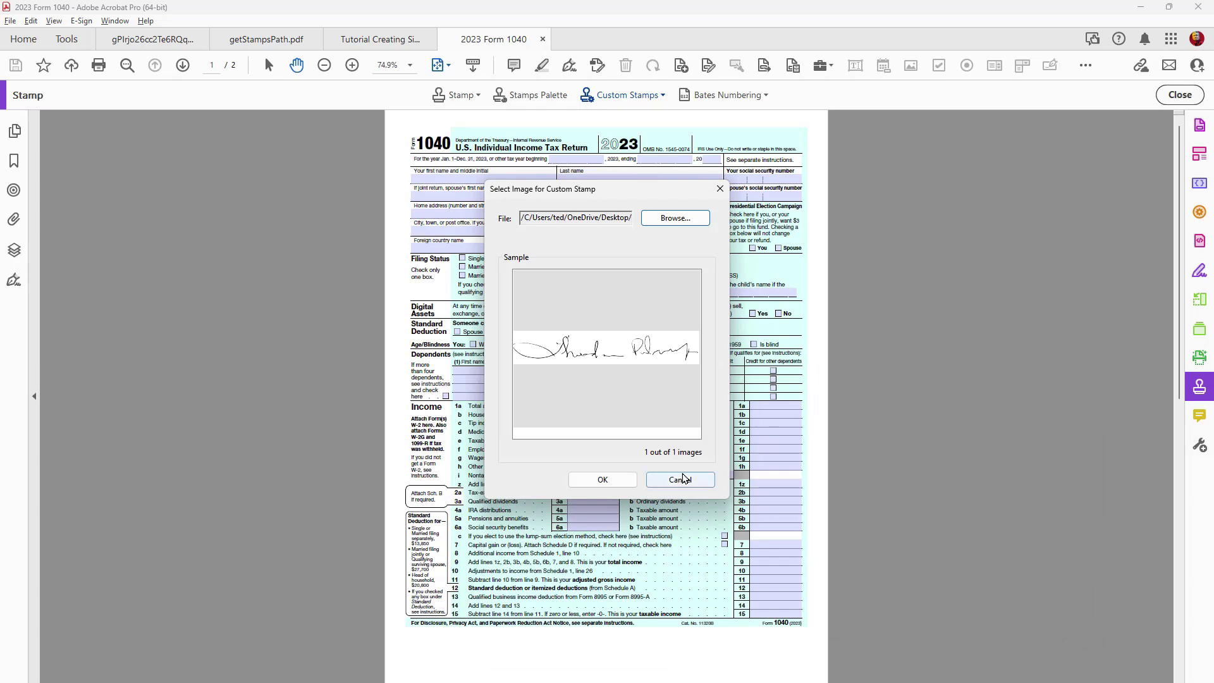
click(610, 483)
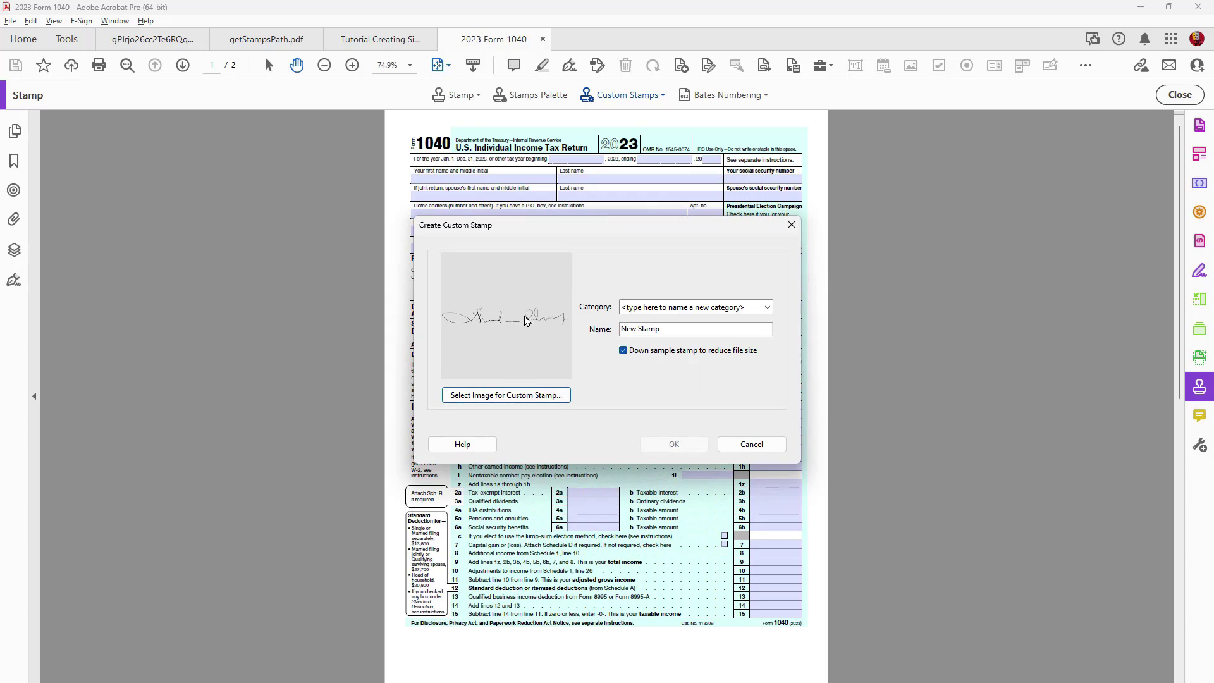
Assign the signature stamp to the MyStamps category, name it sigTrans, and create it
click(768, 307)
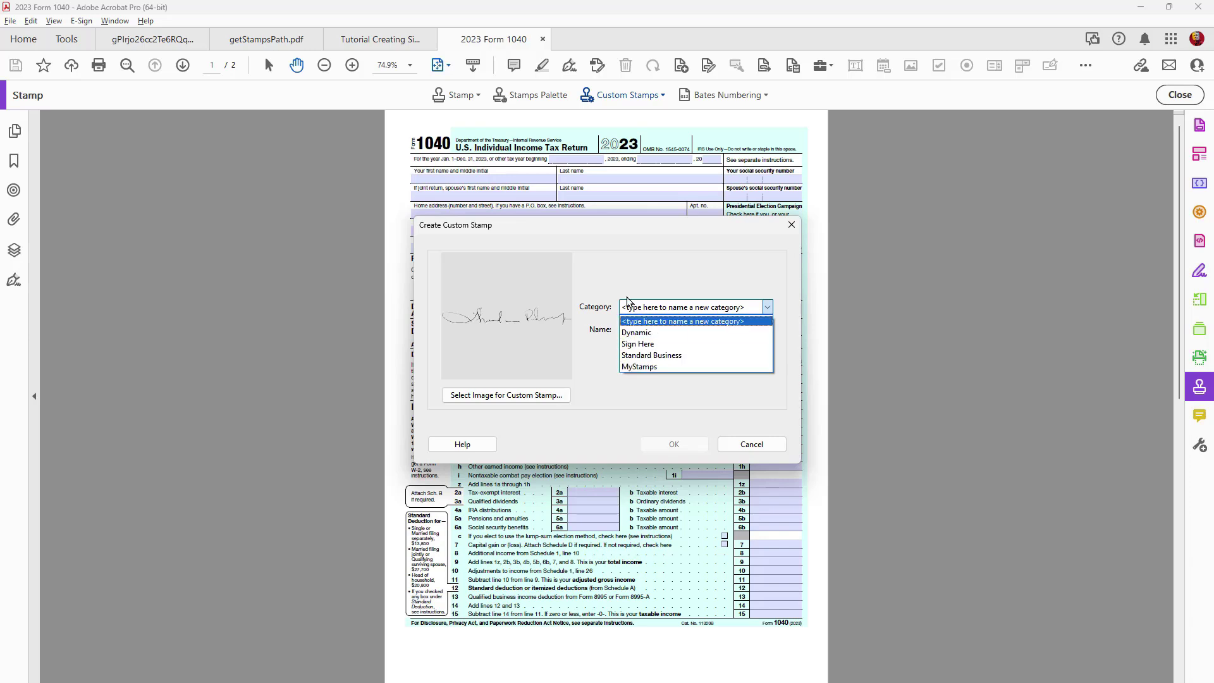
click(646, 367)
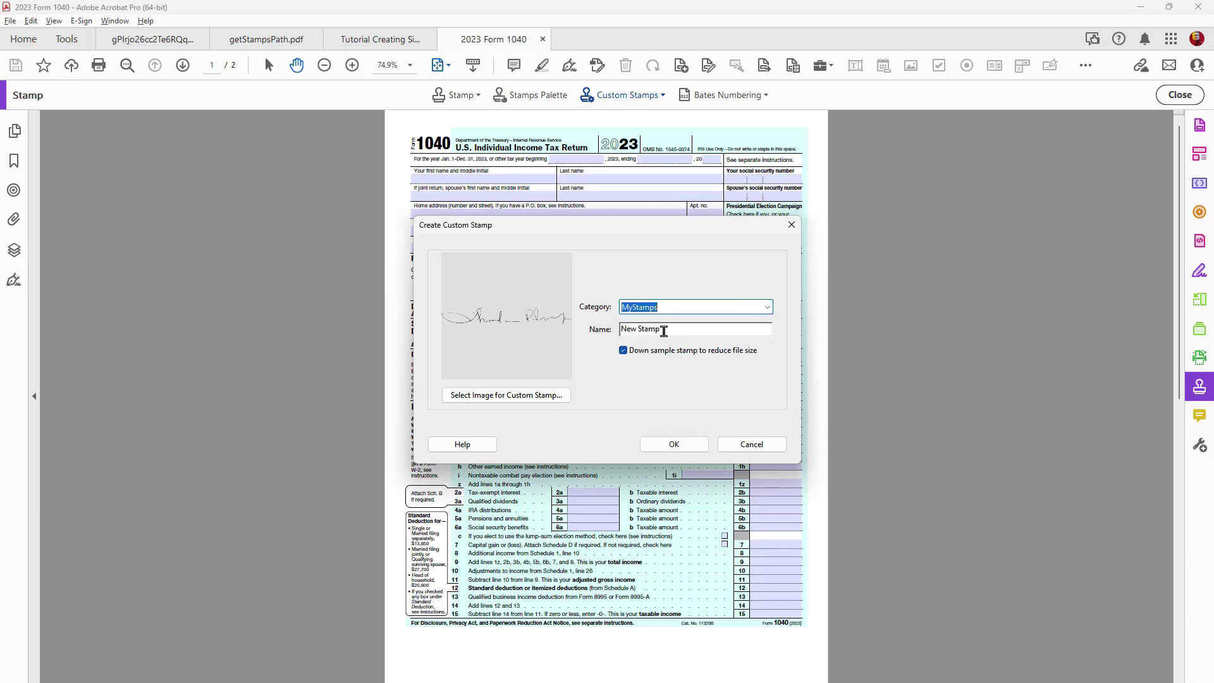
key(Tab)
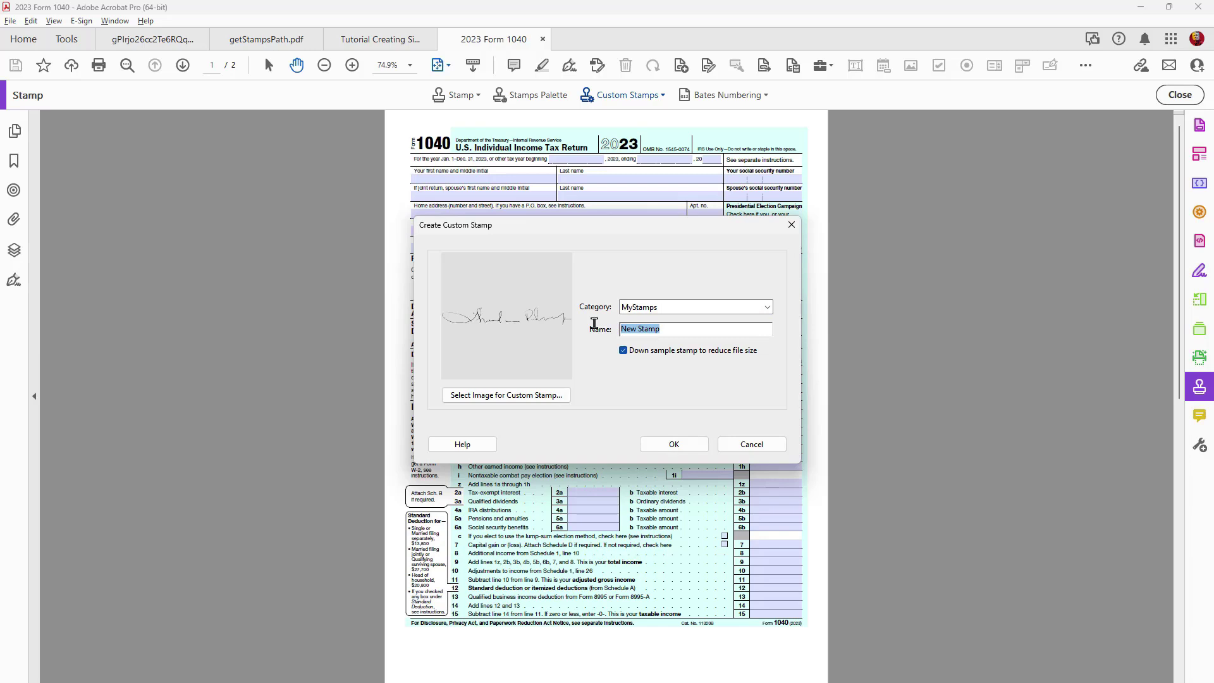
text(sigTrans)
click(692, 448)
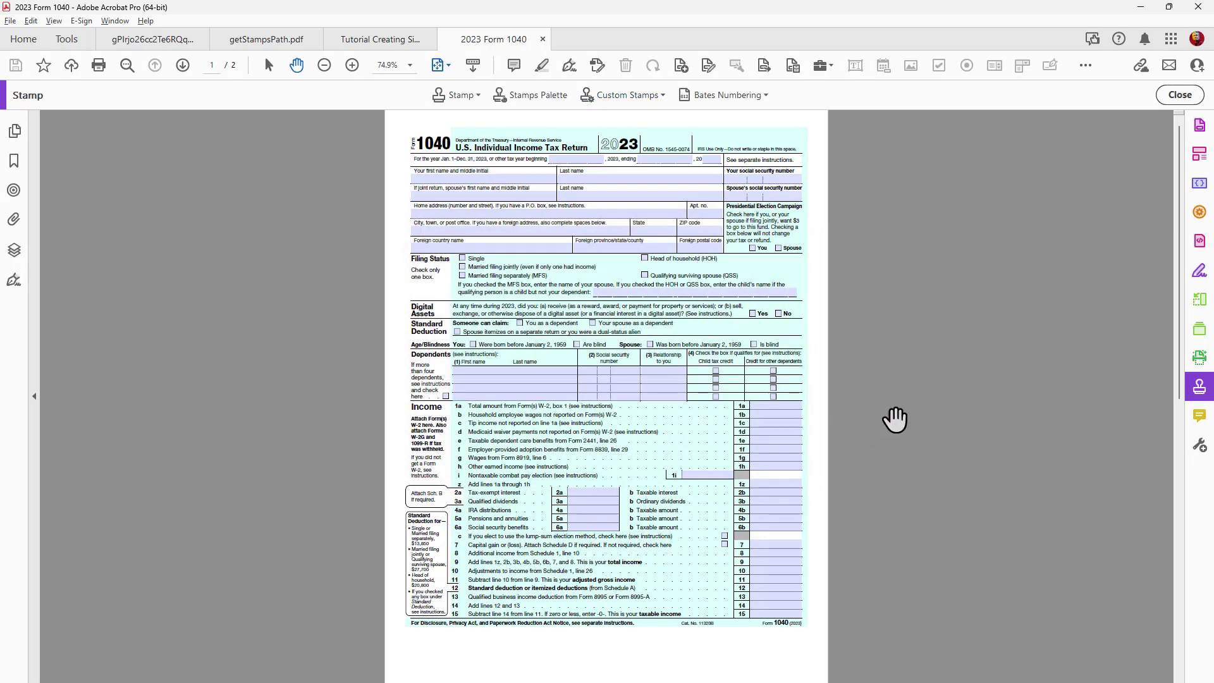
Look through the MyStamps category for the new signature stamp without placing a stamp
click(480, 97)
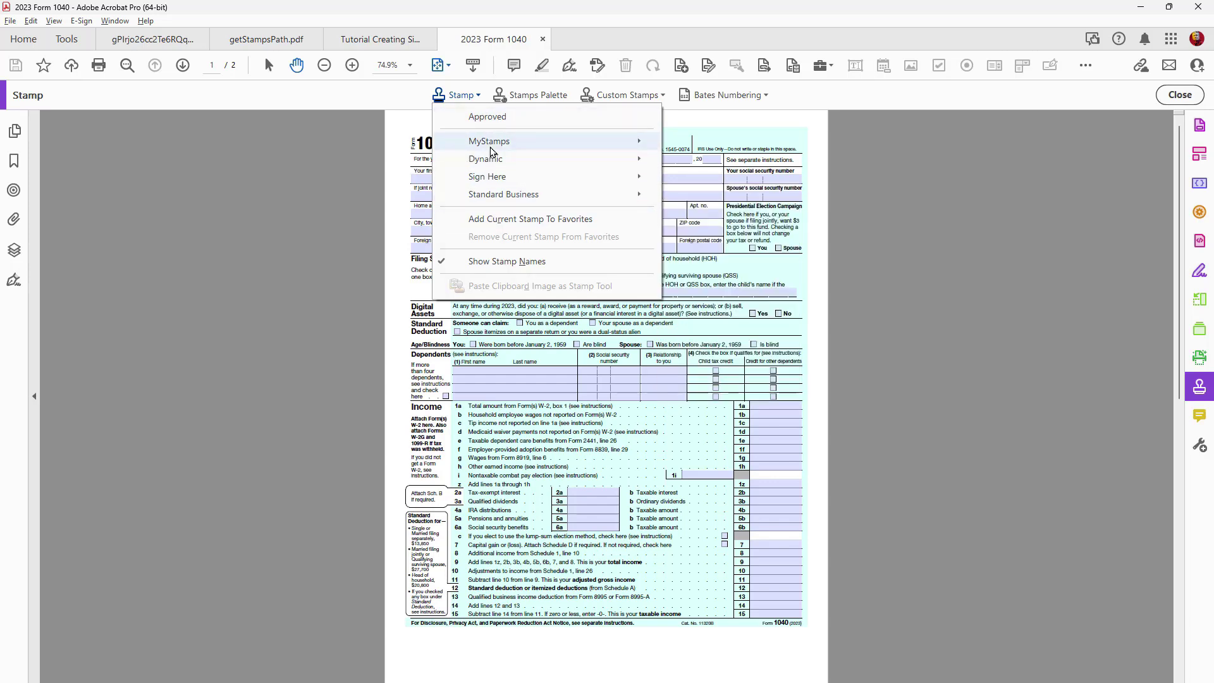
mouse_move(491, 148)
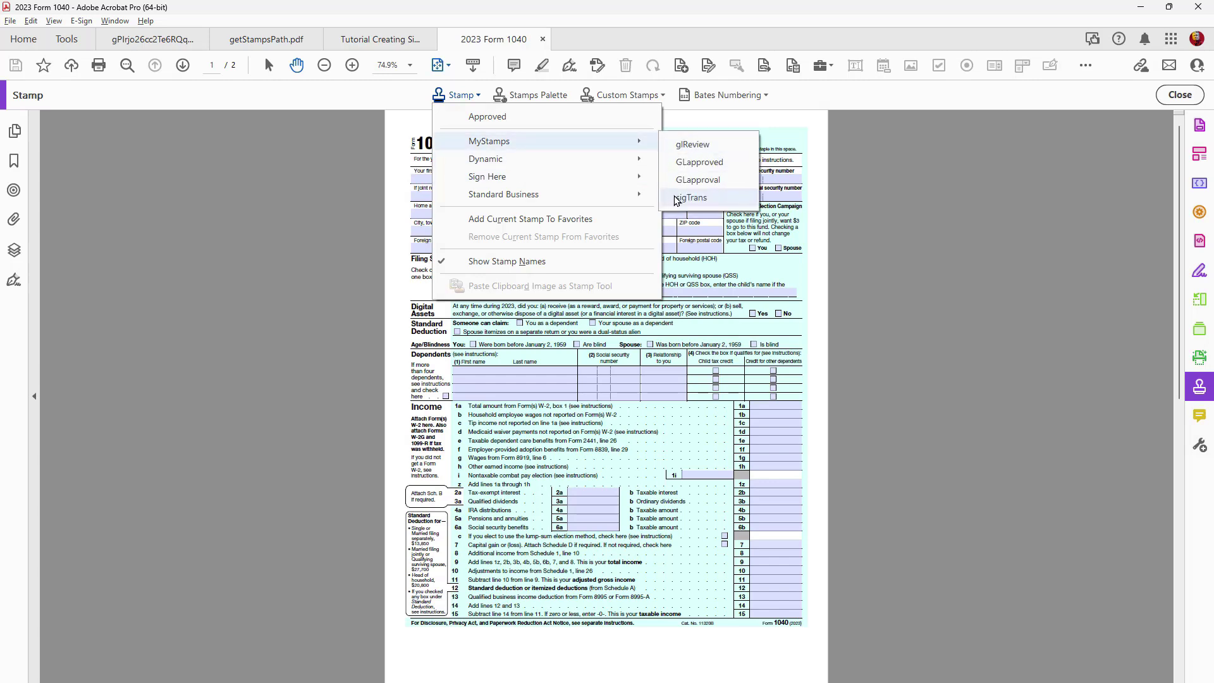
click(337, 204)
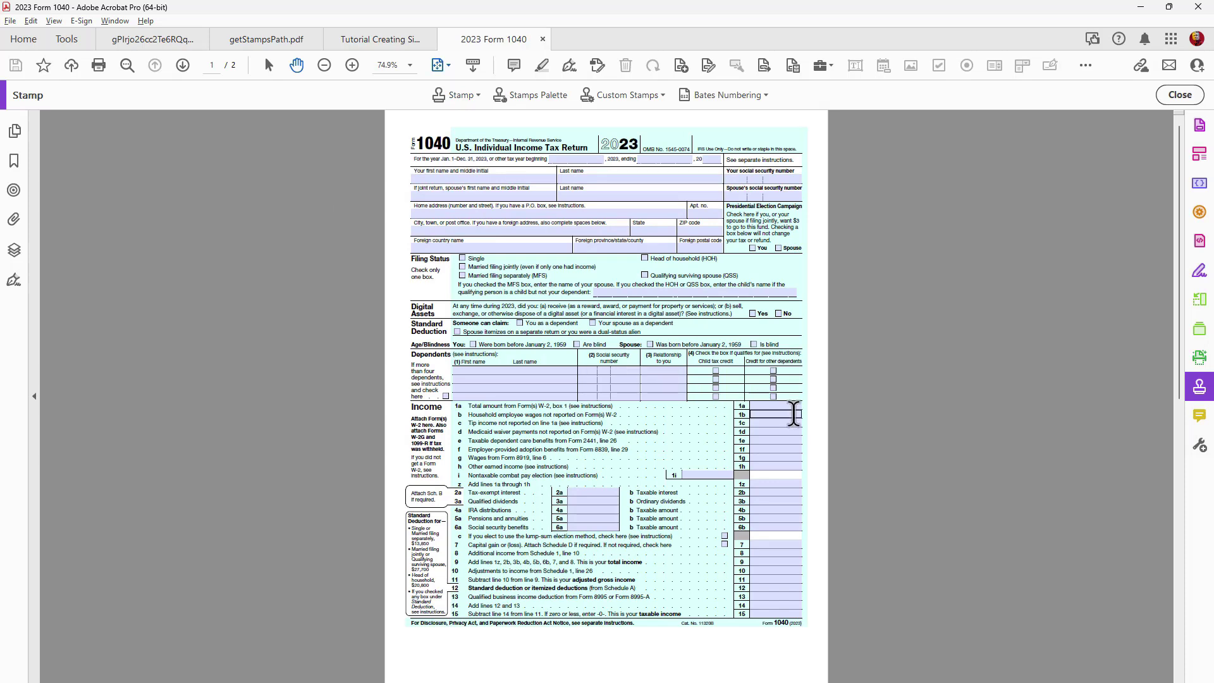
Start another custom stamp on the Form 1040, using the sigDate PNG from the SigStamps folder as its image
click(663, 95)
click(629, 121)
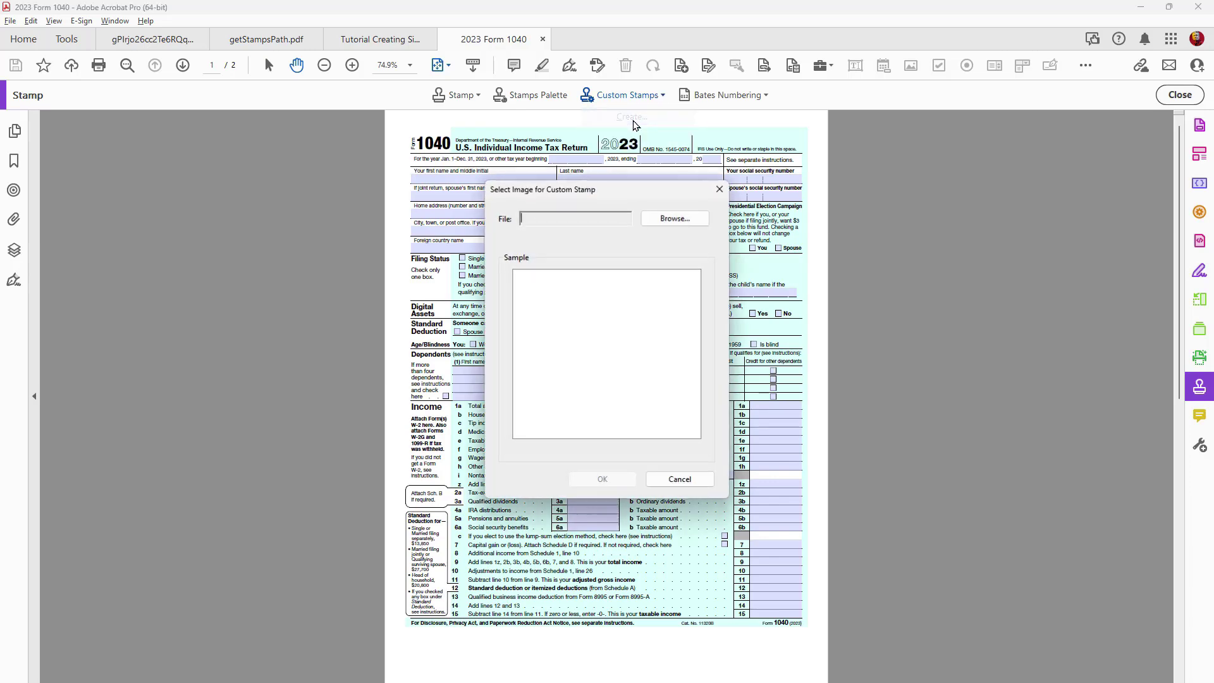
click(667, 219)
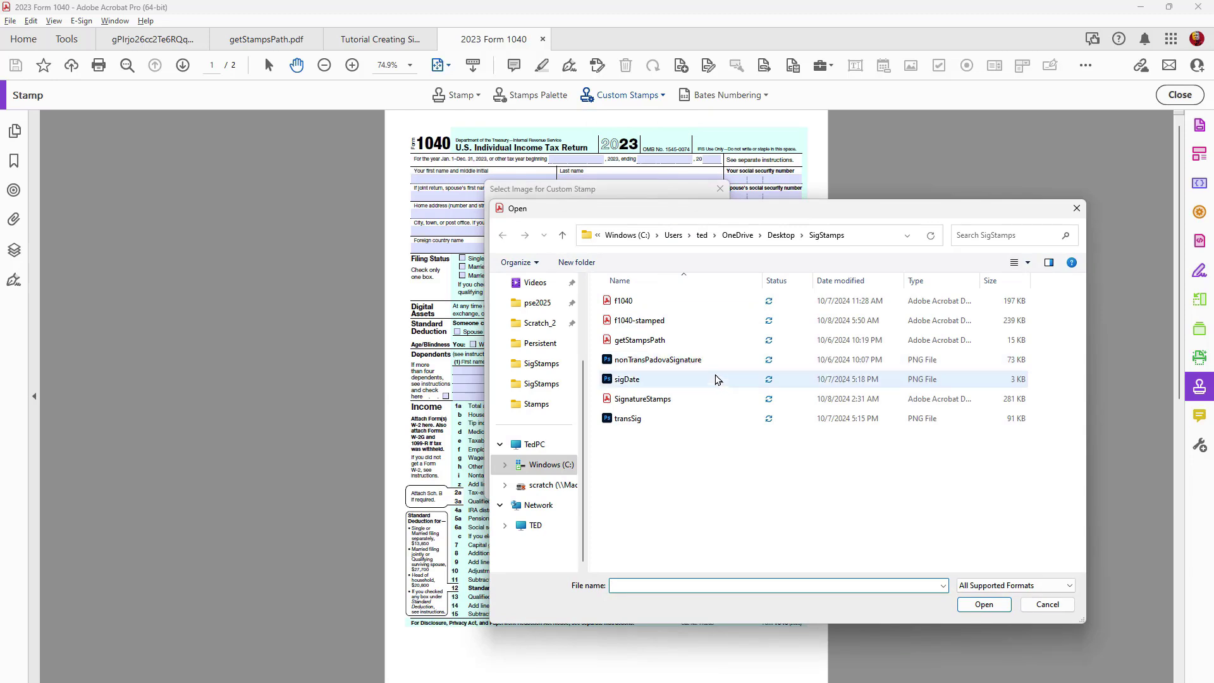
click(626, 379)
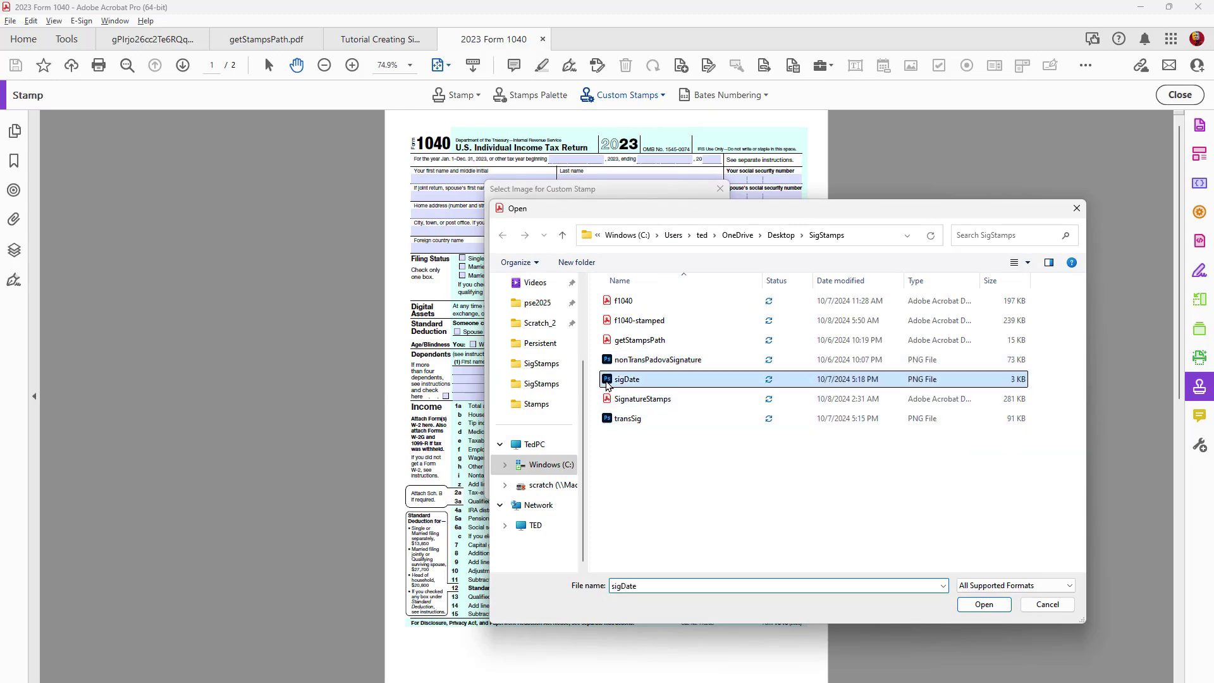
click(973, 608)
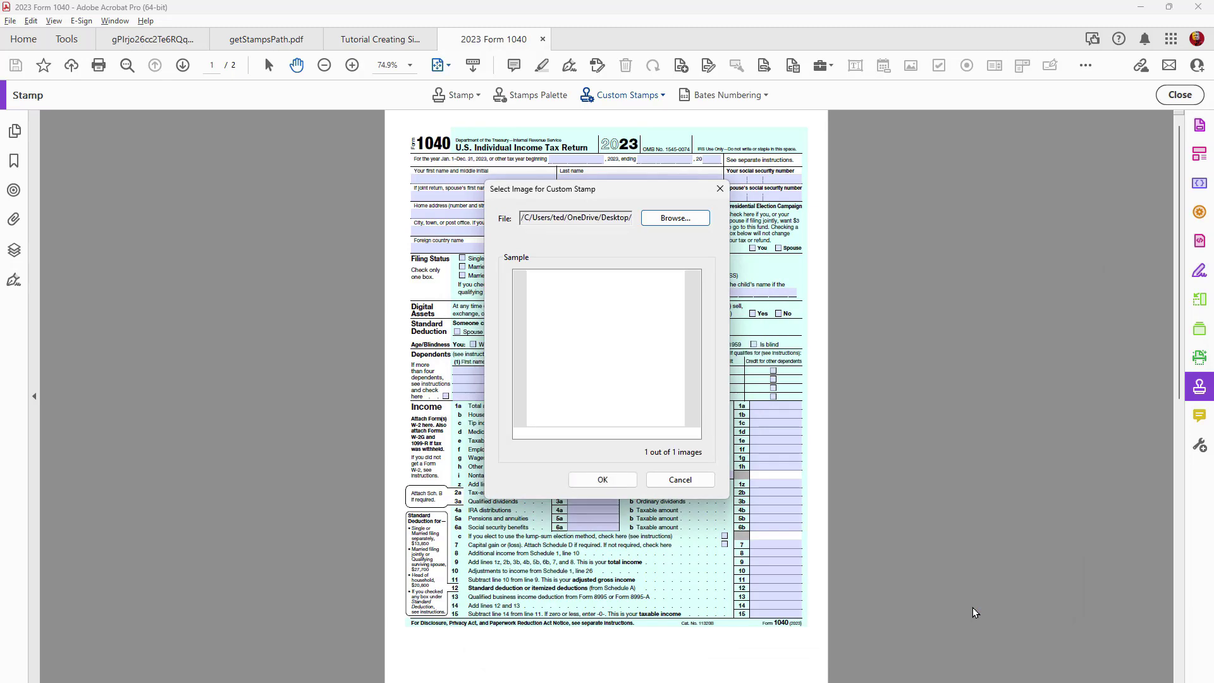
click(595, 481)
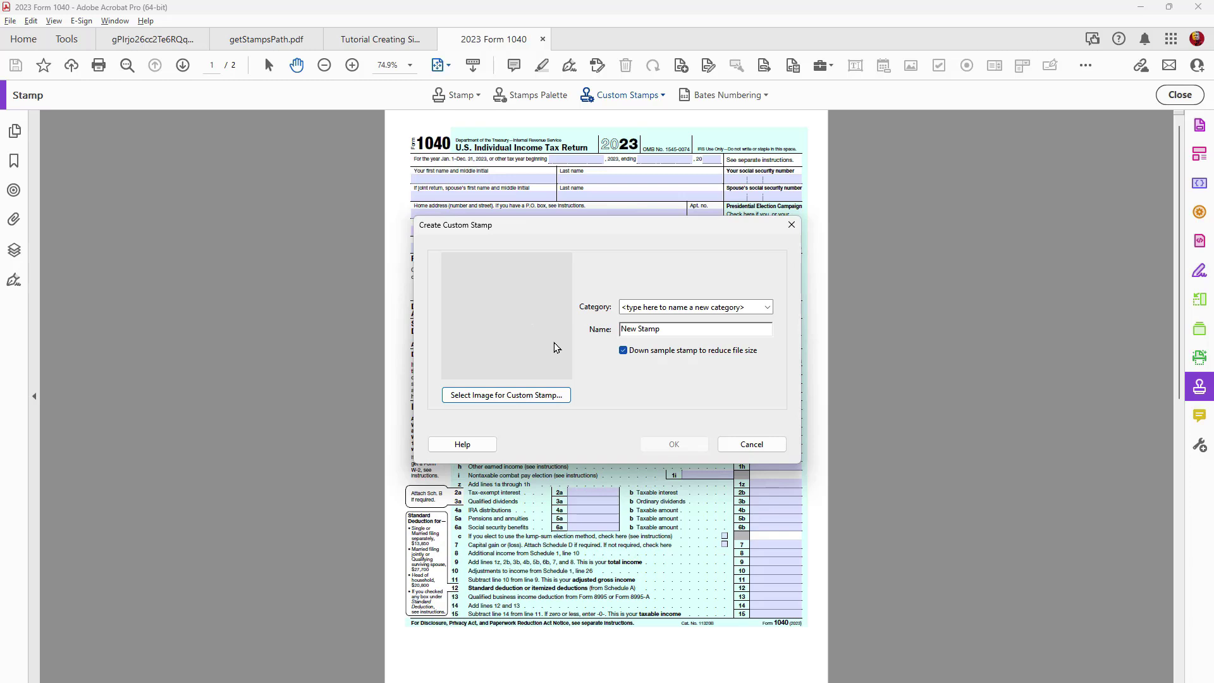
Assign the date stamp to the MyStamps category, name it dateTrans, and create it
click(767, 308)
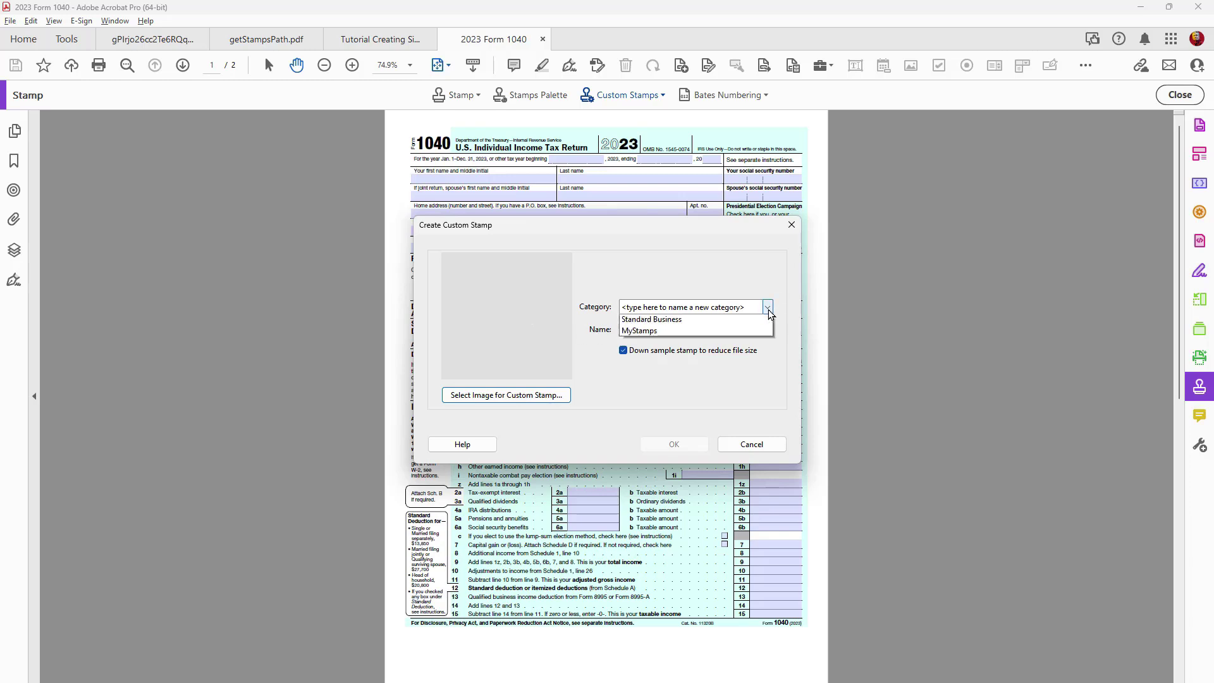
click(629, 372)
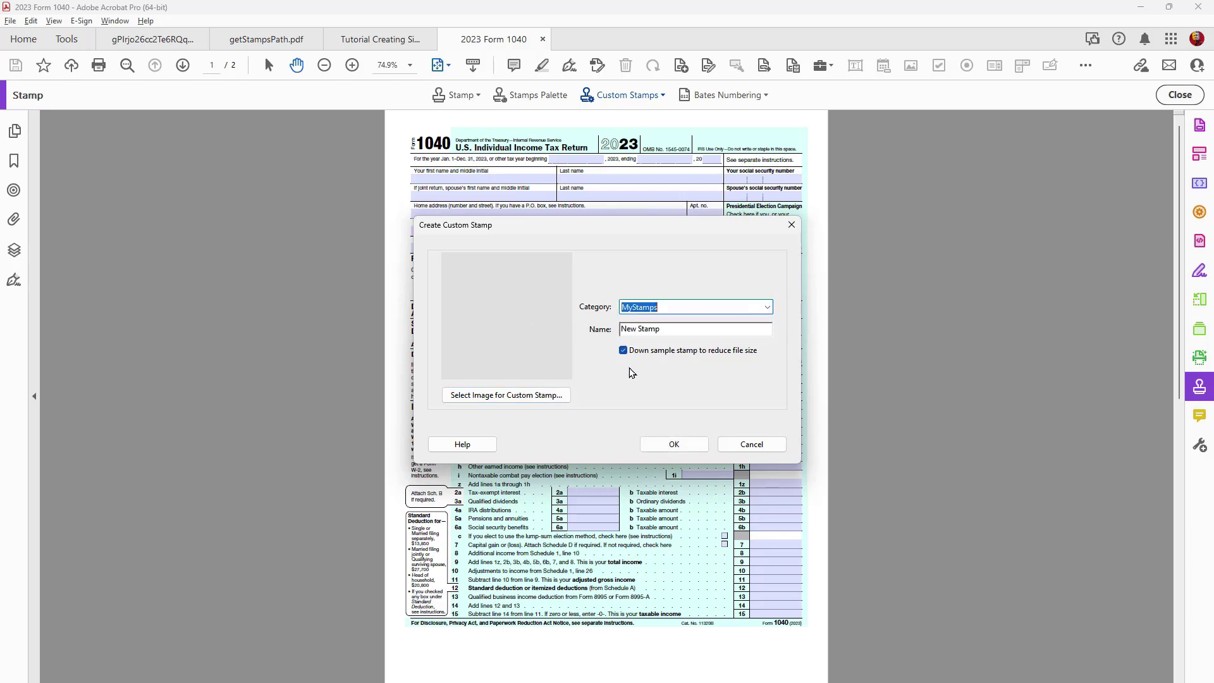
key(Tab)
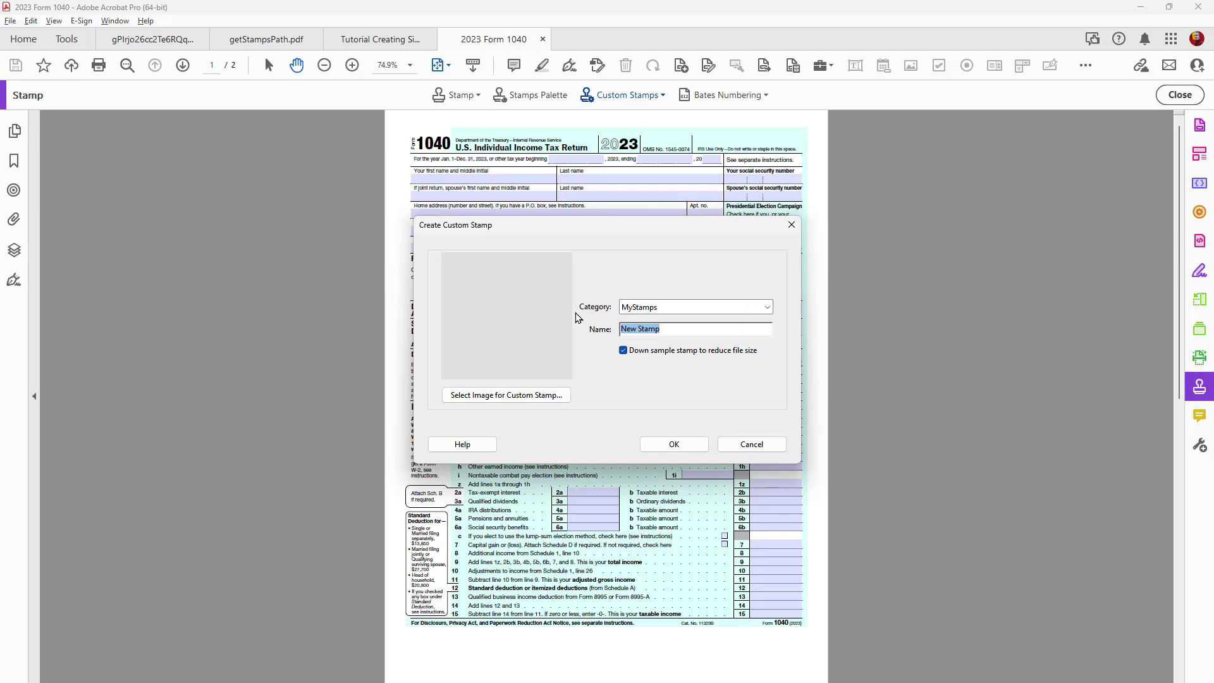
text(dateTrans)
click(689, 445)
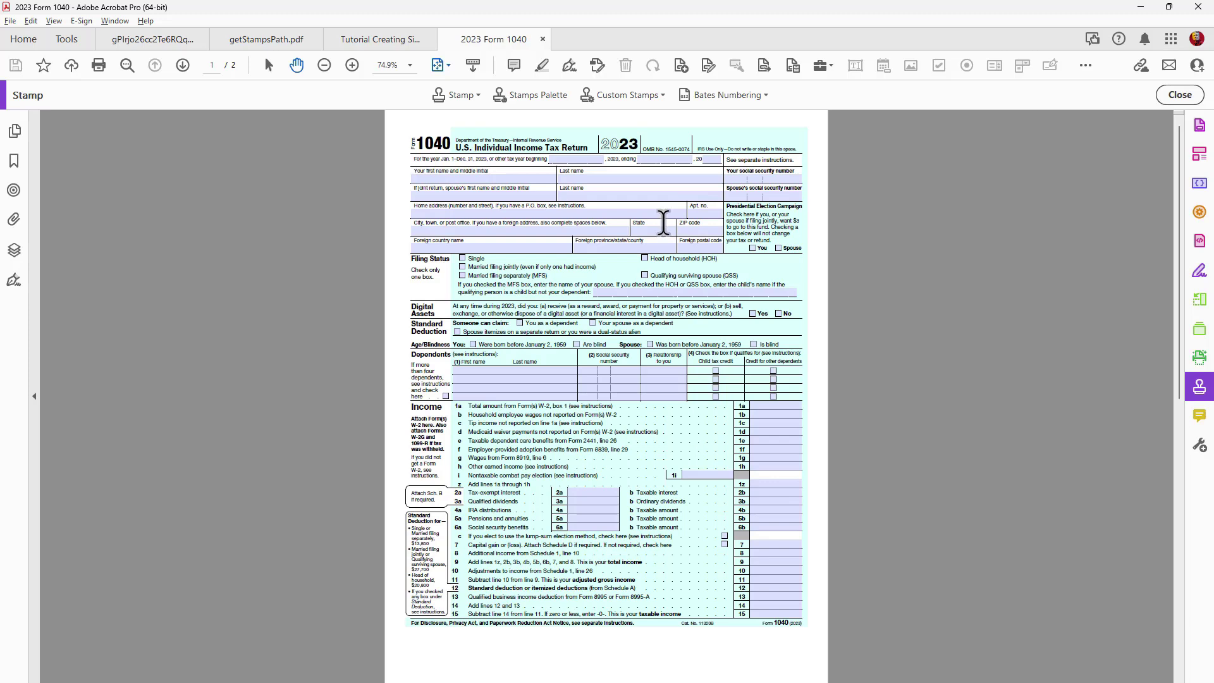
In the signature stamp tutorial PDF, open the form fields for editing and copy the sigDate JavaScript date field
click(372, 42)
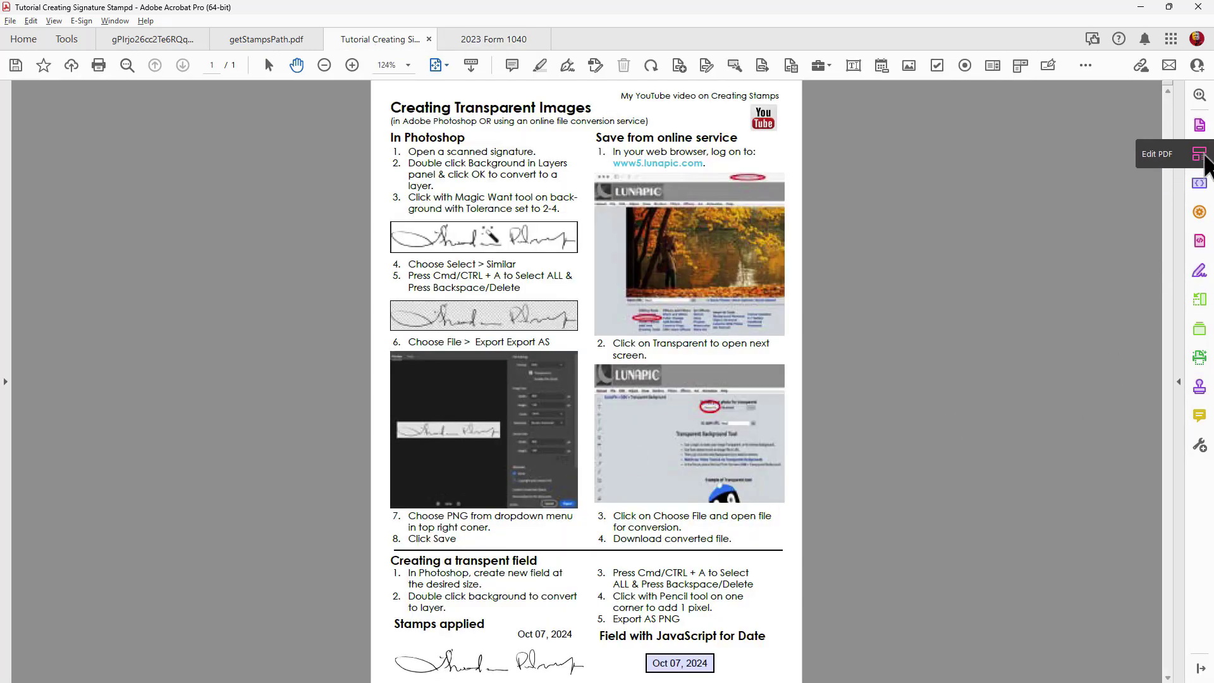
click(1200, 125)
click(594, 670)
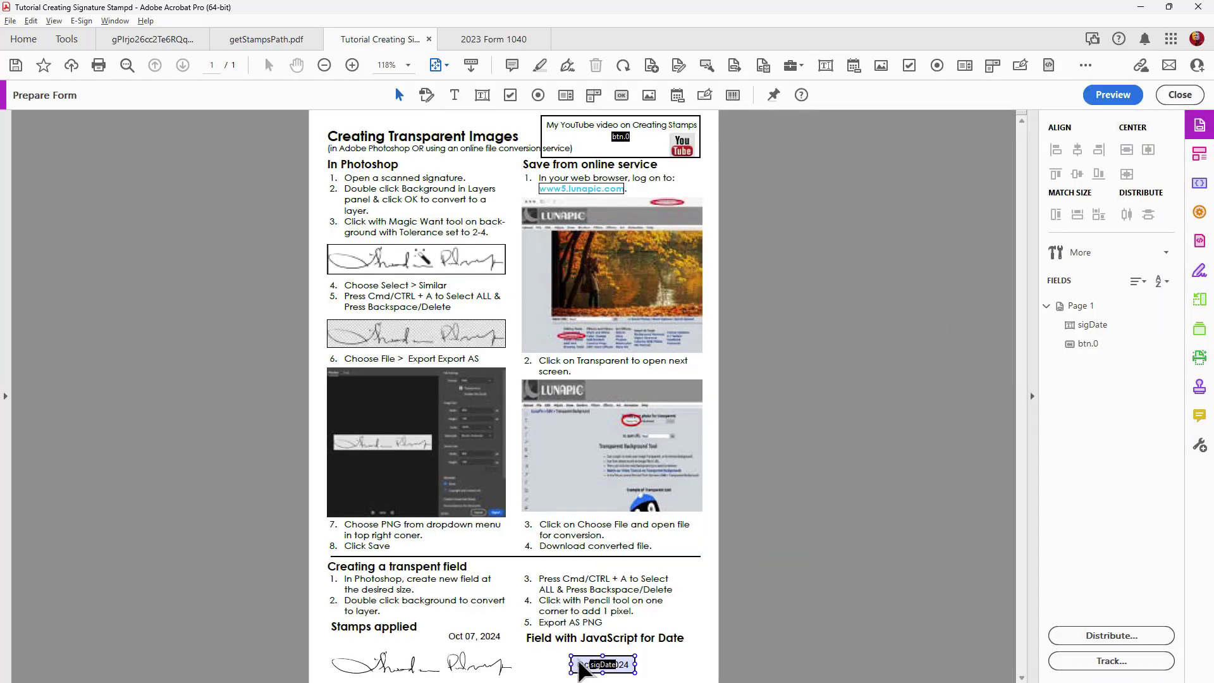
click(580, 669)
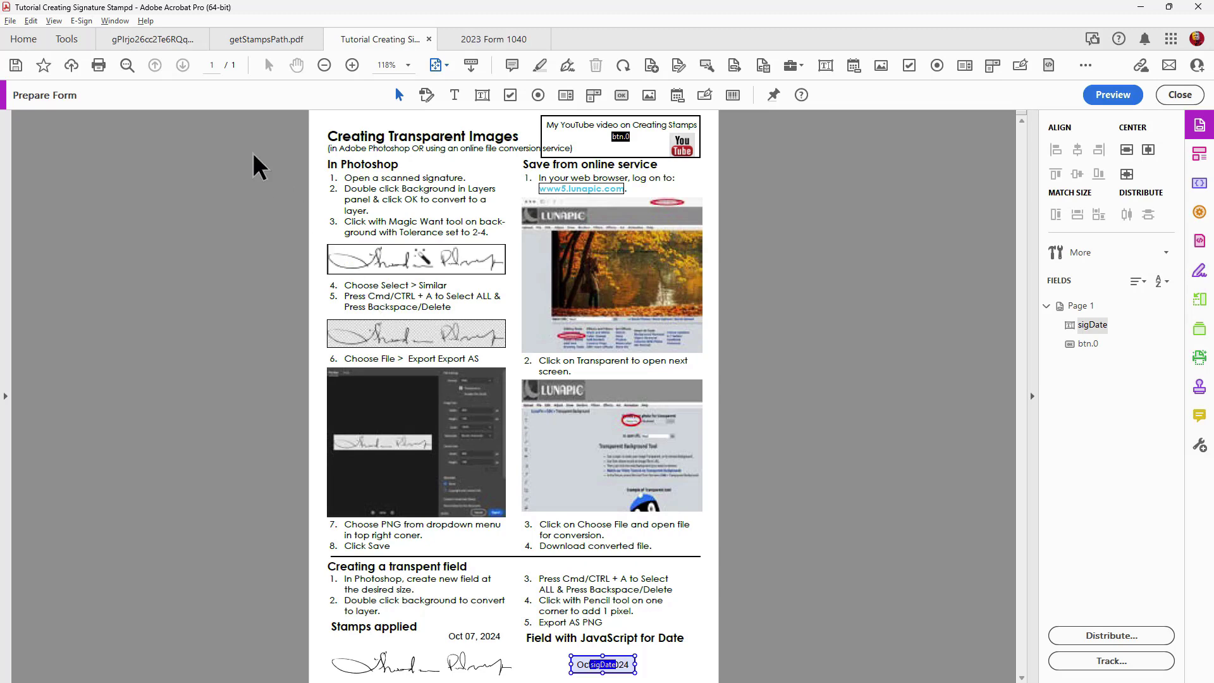
Paste the copied date field onto page 6 of the stamps PDF, the blank date stamp page
click(150, 35)
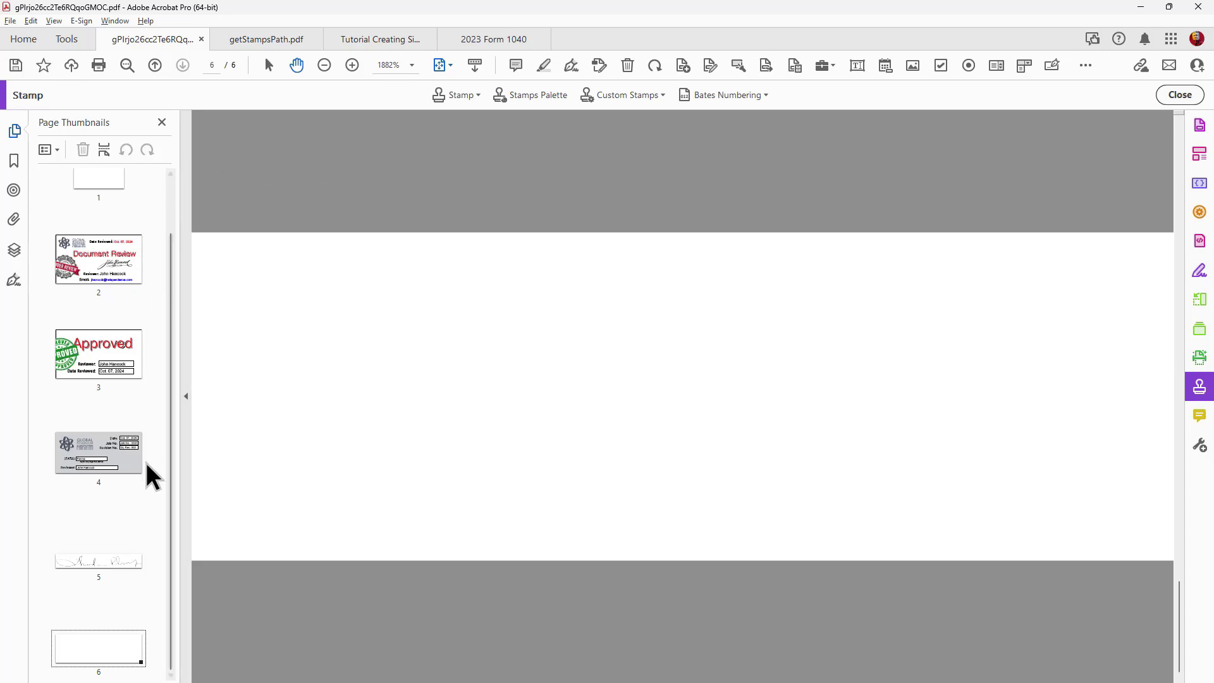
drag(148, 468, 120, 643)
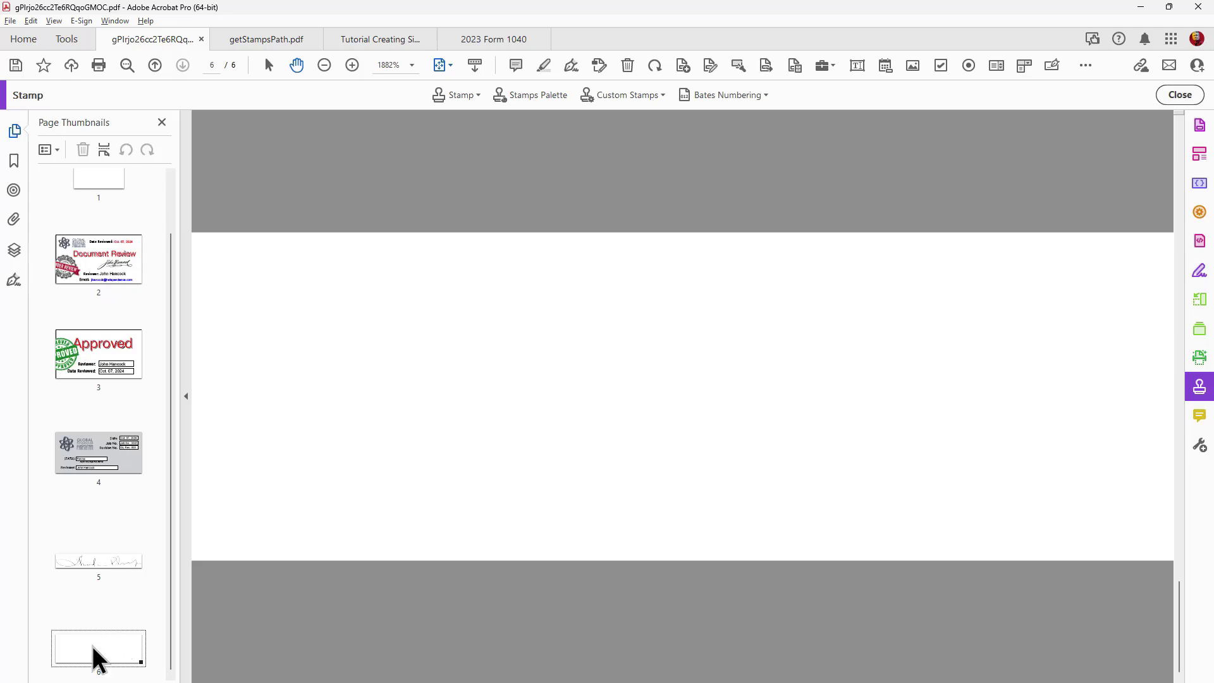
click(95, 656)
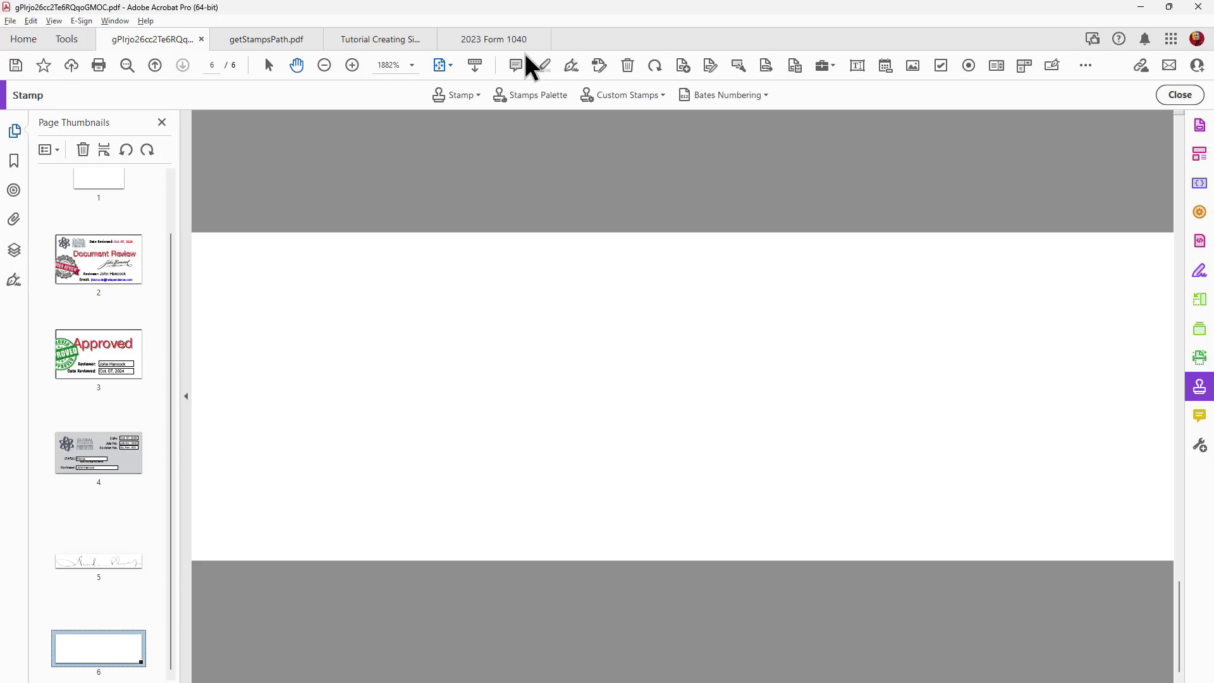
click(39, 20)
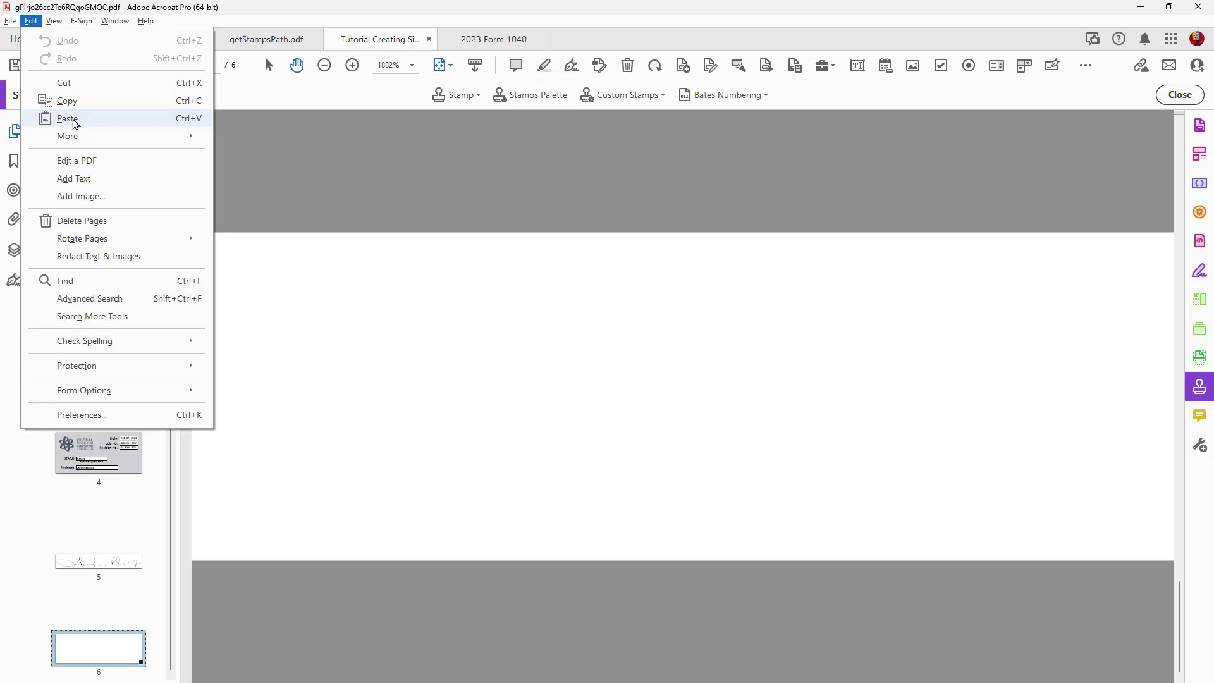
click(66, 118)
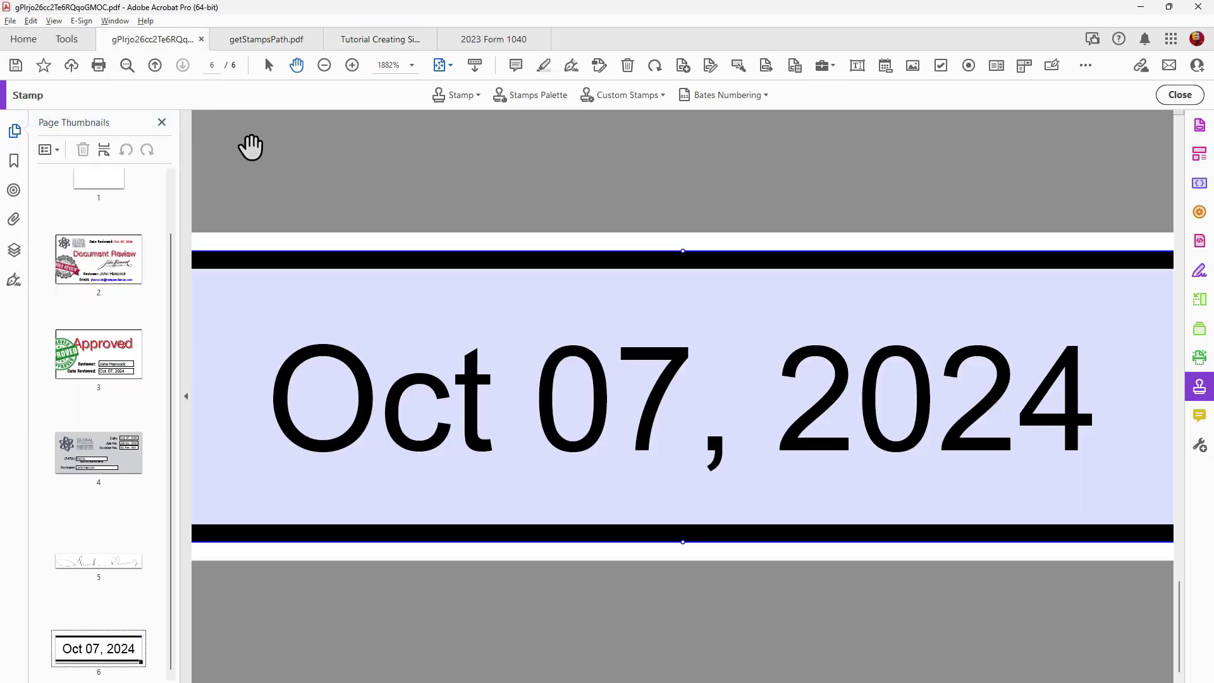
Set the border color of the sigDate field on page 6 to No Color and check the field in preview
key(ctrl+minus)
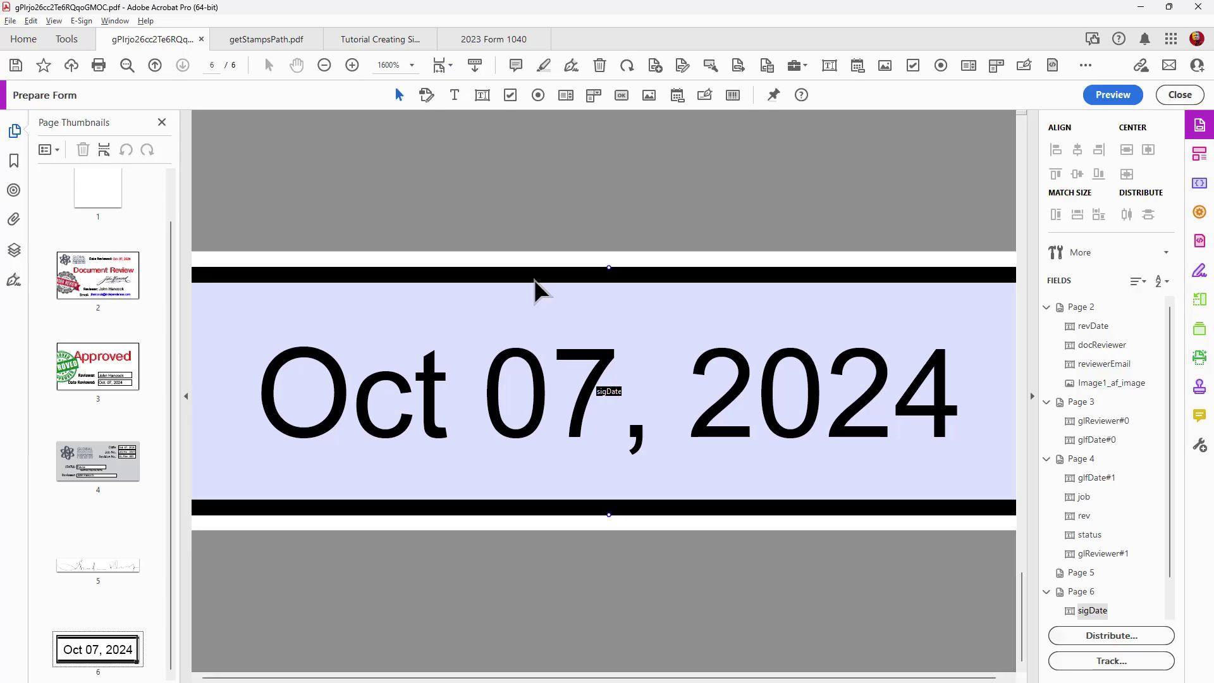
click(538, 279)
double_click(538, 280)
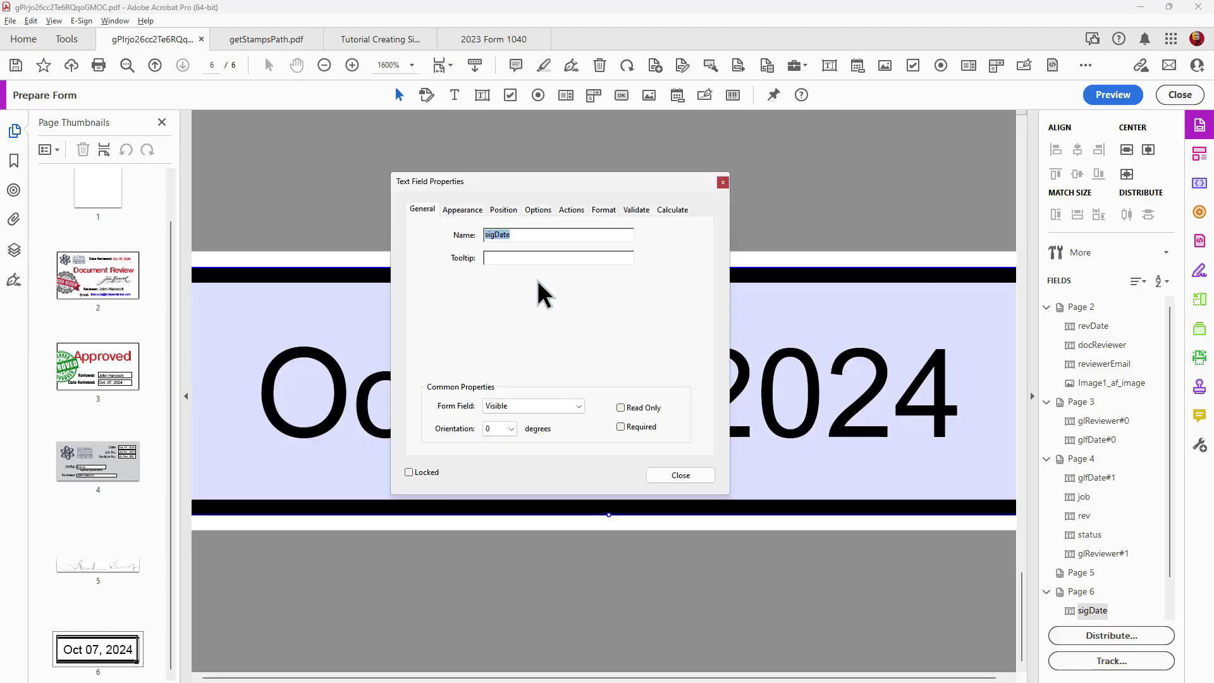
click(470, 215)
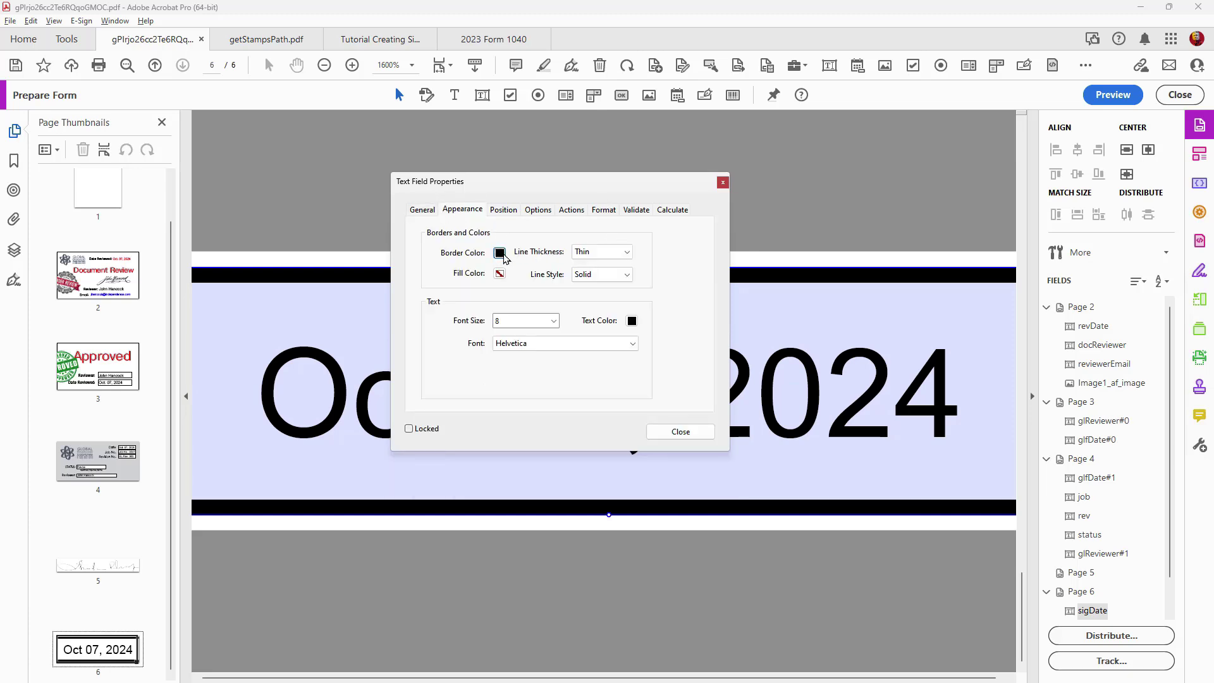
click(500, 253)
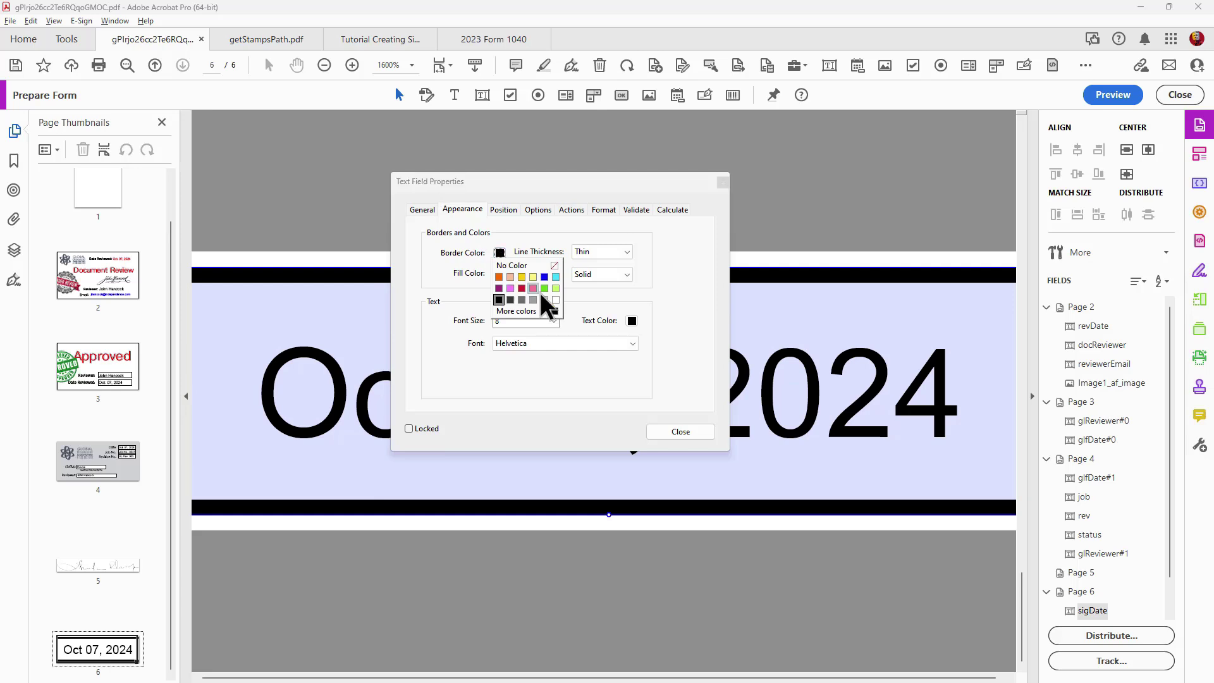
click(554, 265)
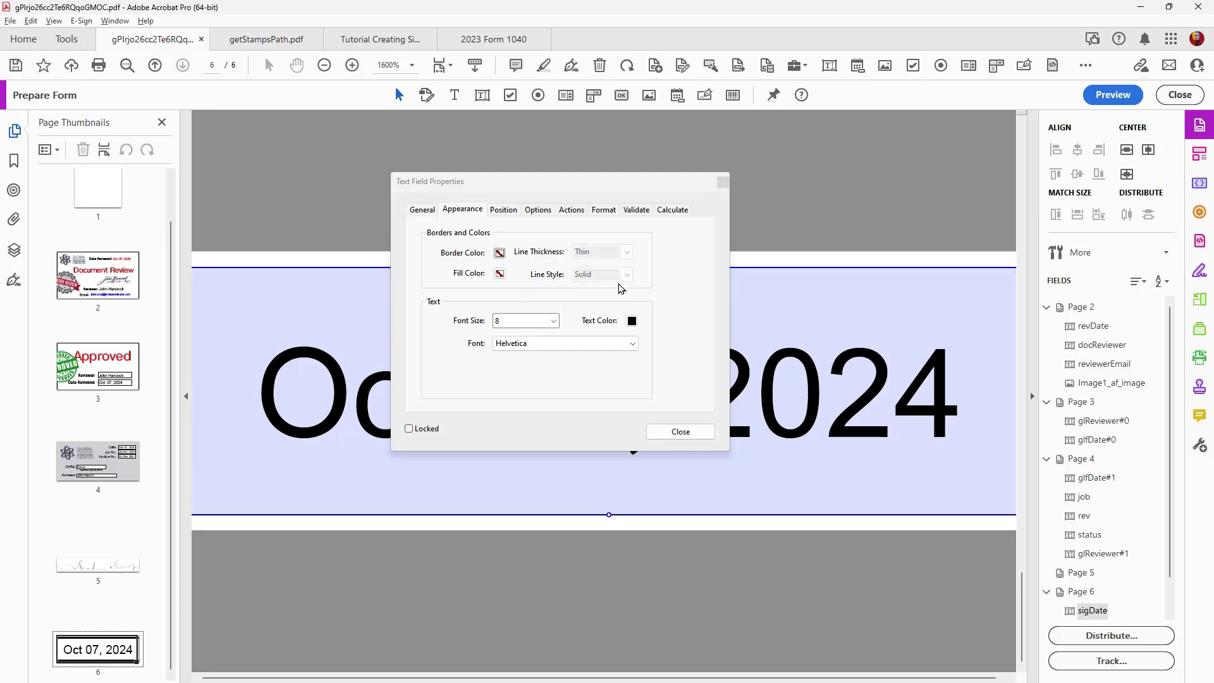
click(678, 435)
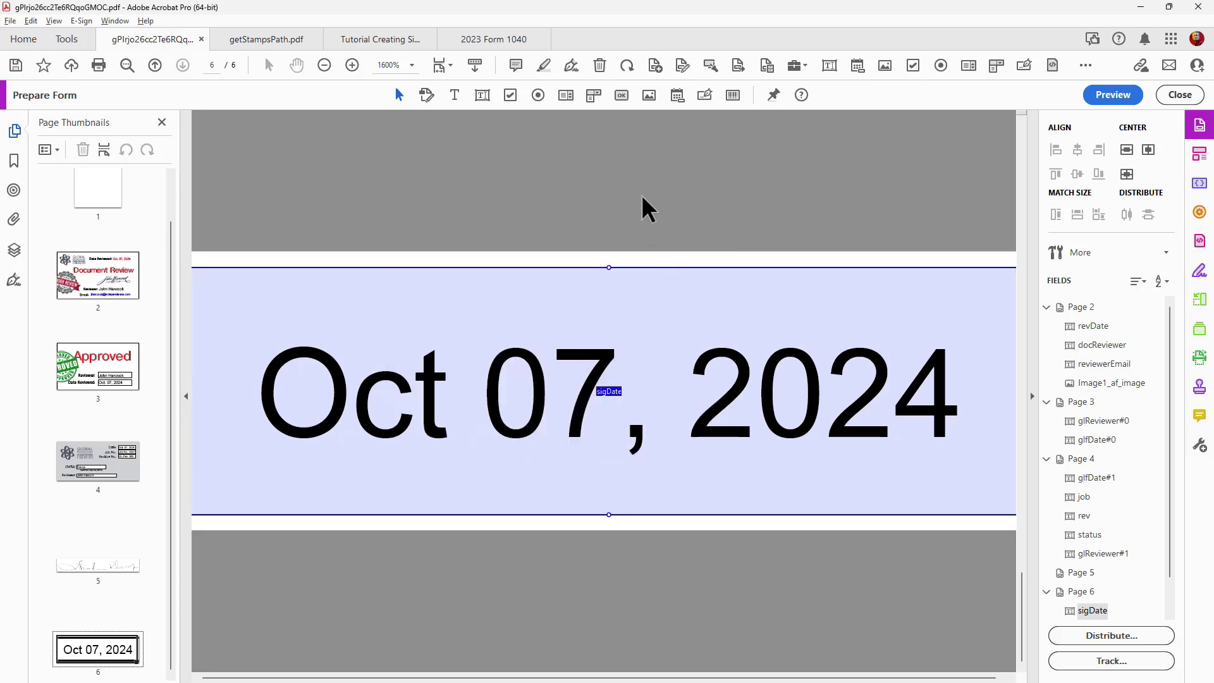
click(1118, 96)
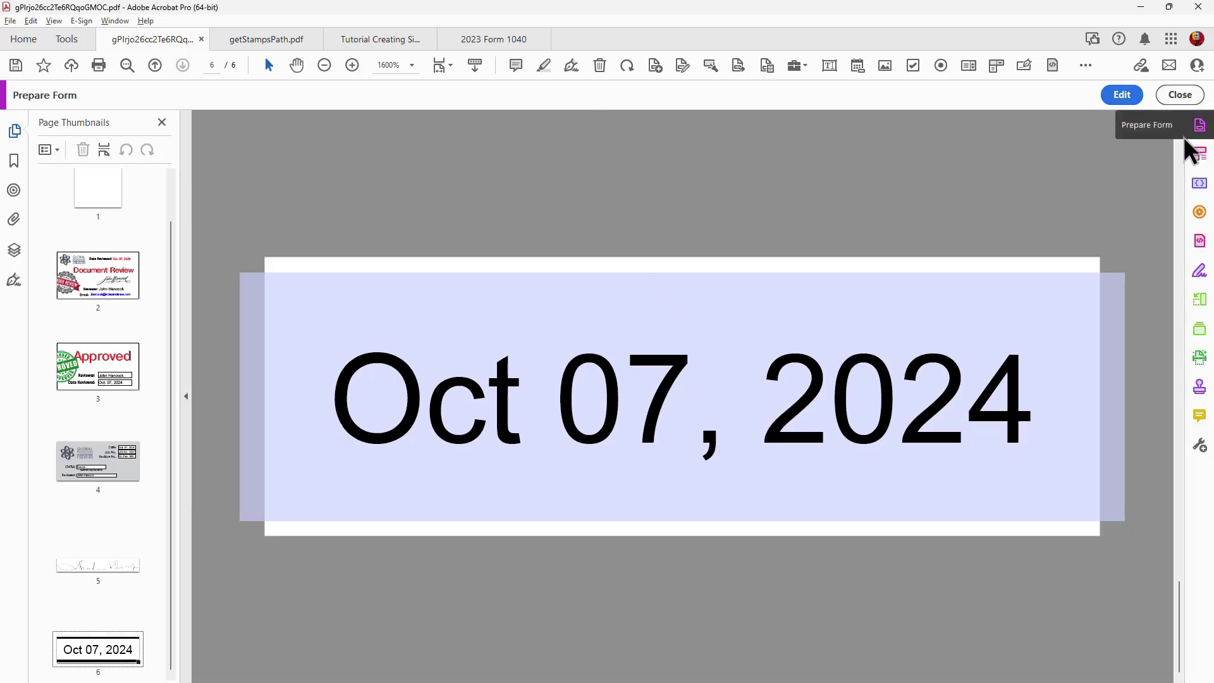
click(1040, 342)
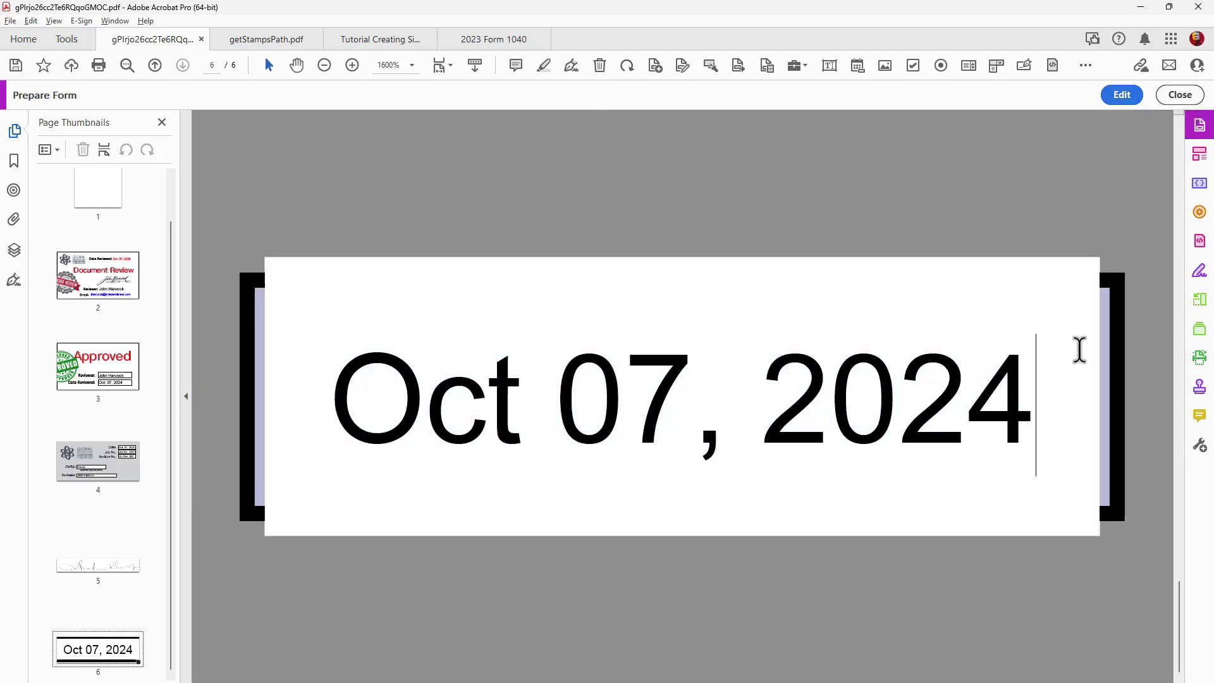
click(1131, 96)
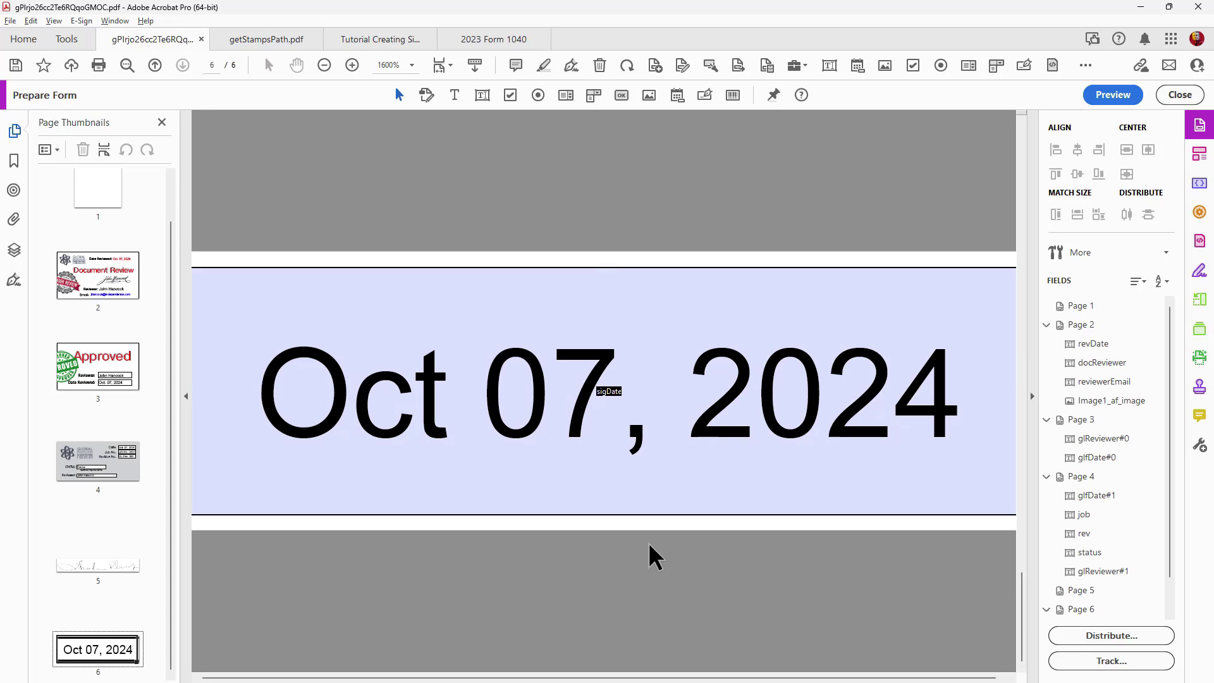
Narrow the sigDate field at its sides so it fits within the width of the stamp page
scroll(648, 542, down, 1)
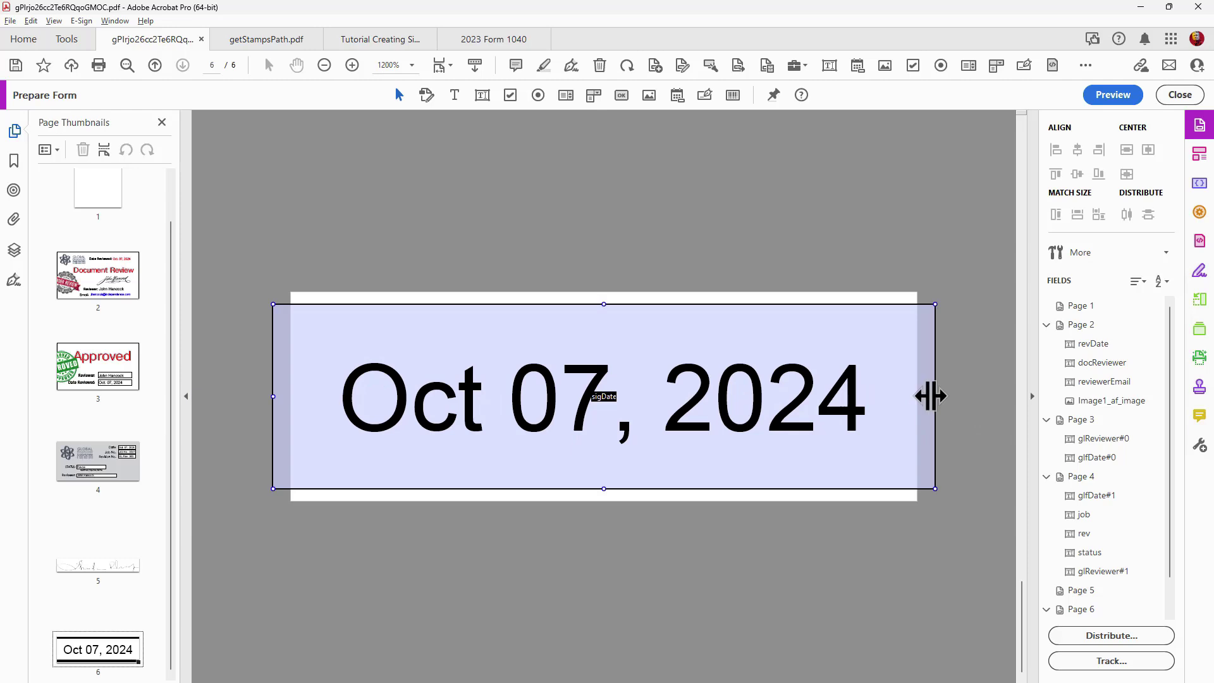
drag(930, 393, 909, 390)
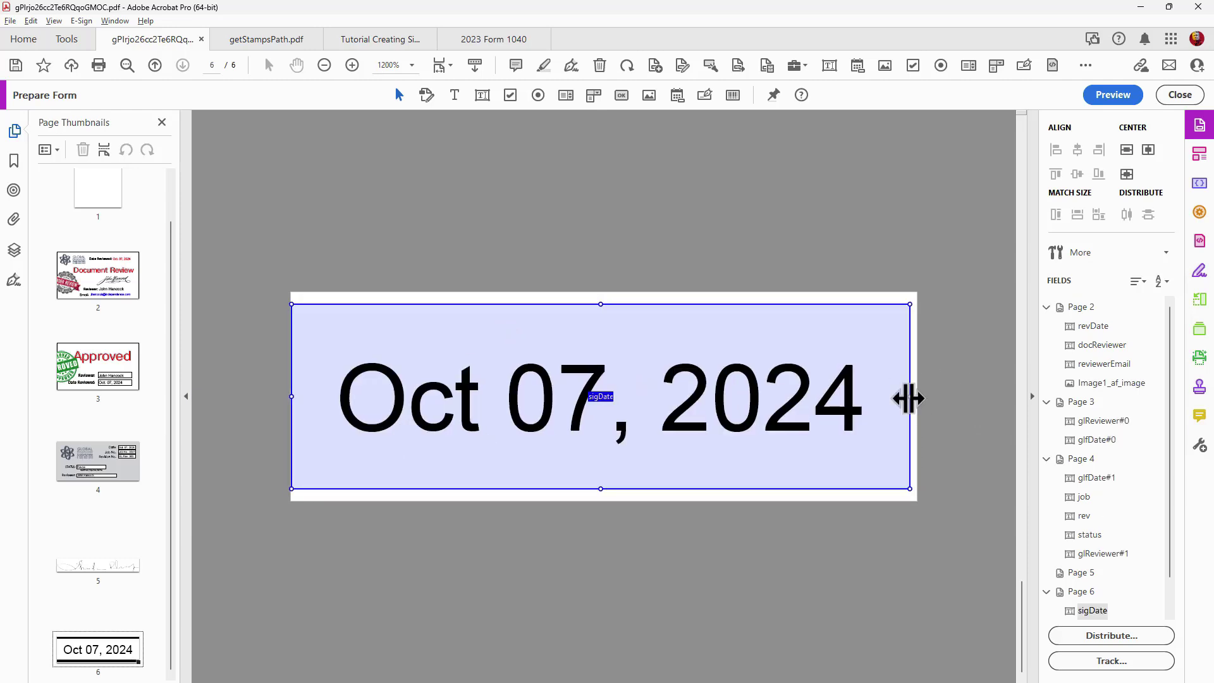
drag(908, 399, 915, 391)
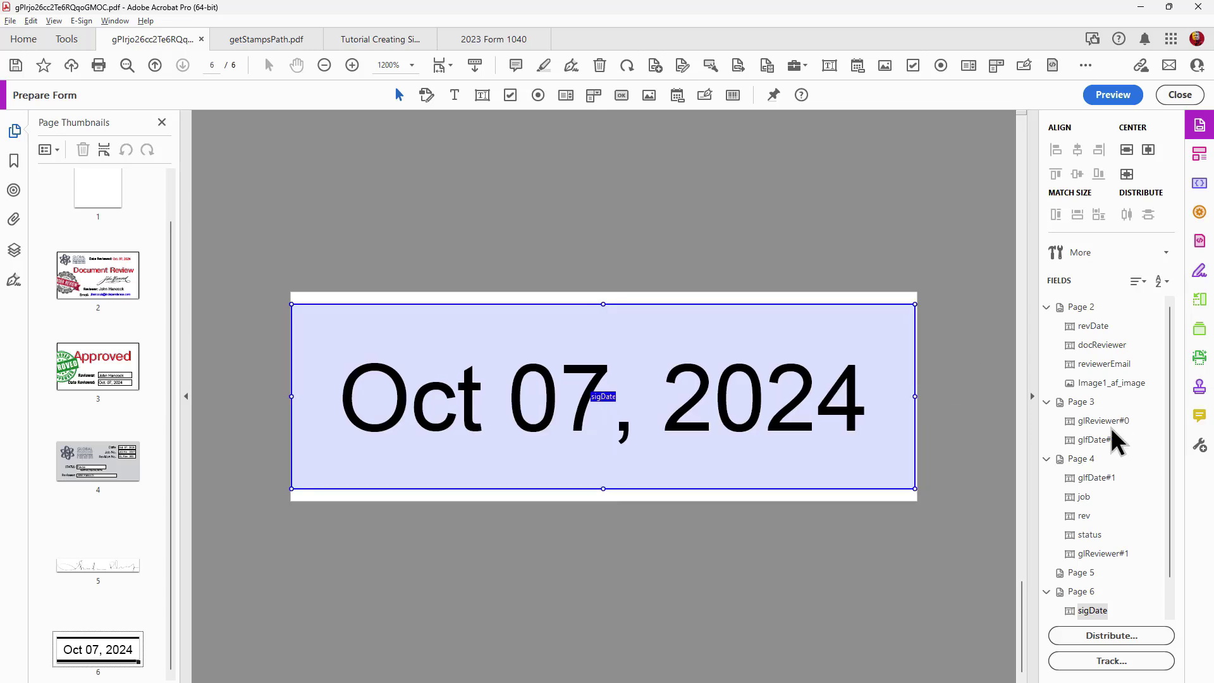
Preview the resized date field, close form editing, and return to the 2023 Form 1040
click(1110, 96)
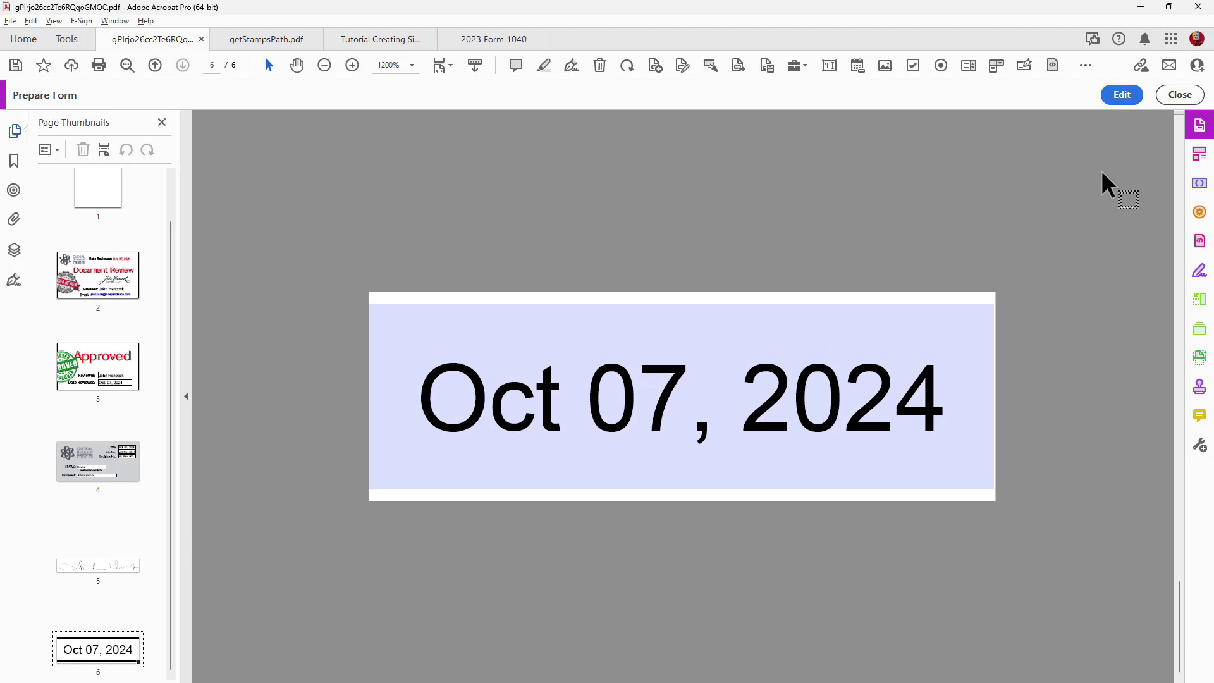
click(1198, 96)
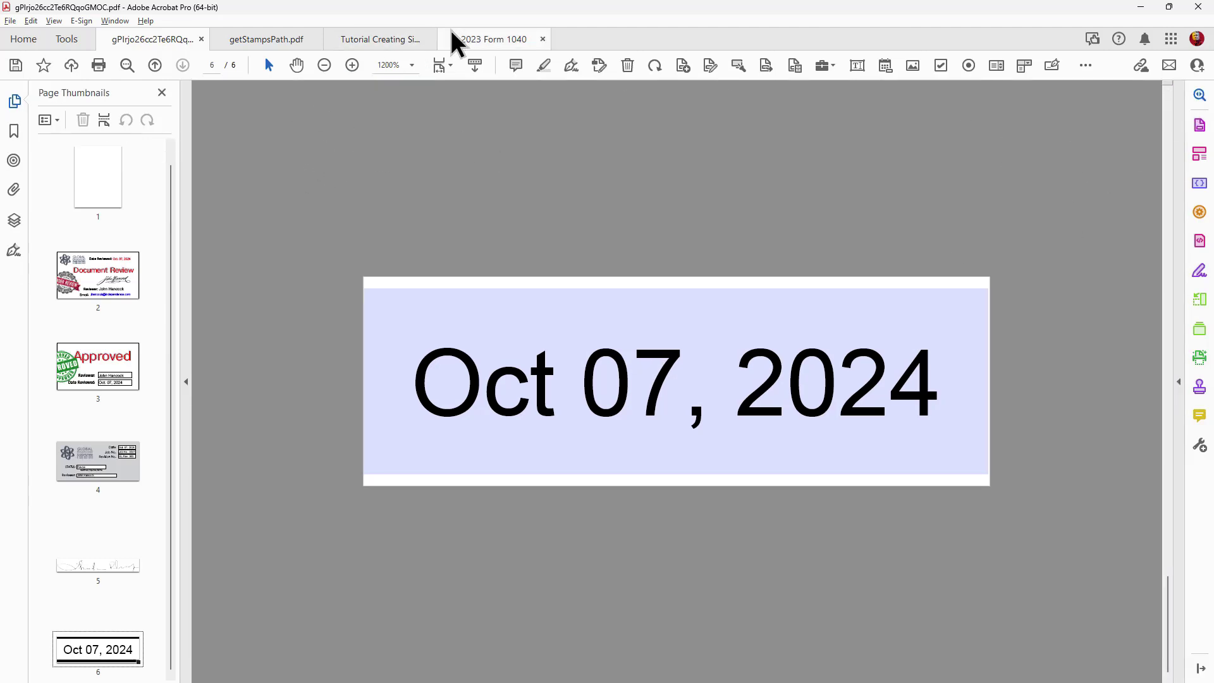
click(481, 40)
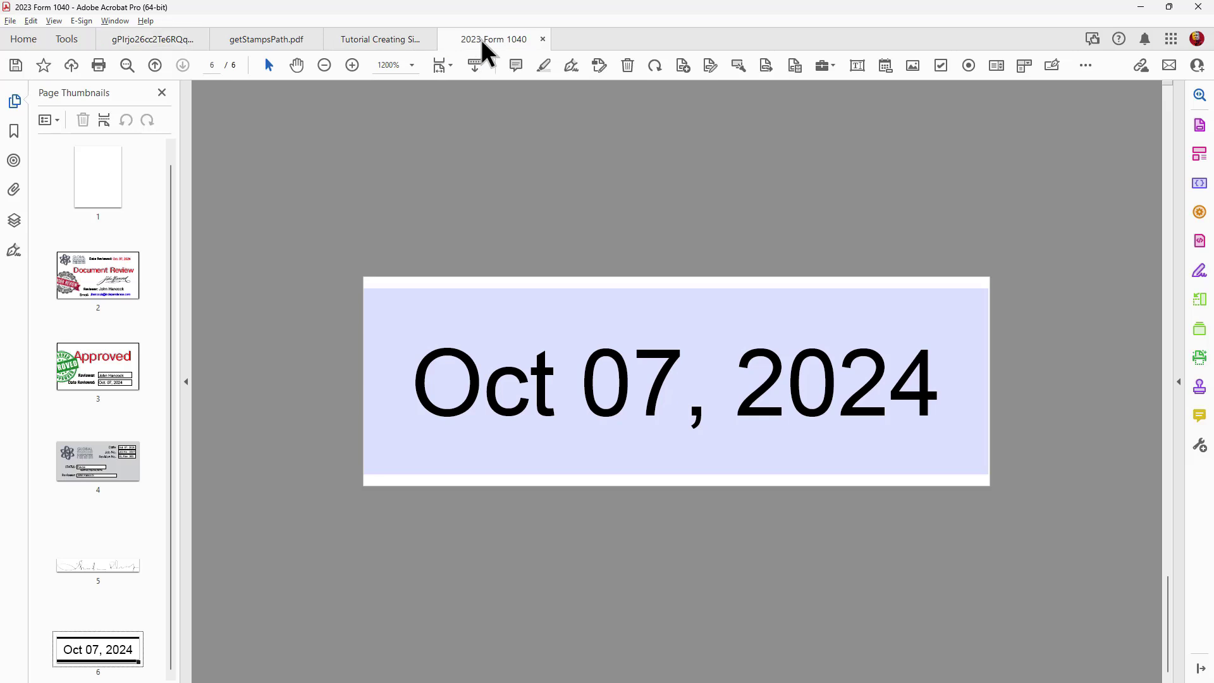
Delete the existing date stamp from the Date box beside Your signature on page 2 of Form 1040
scroll(579, 109, down, 2)
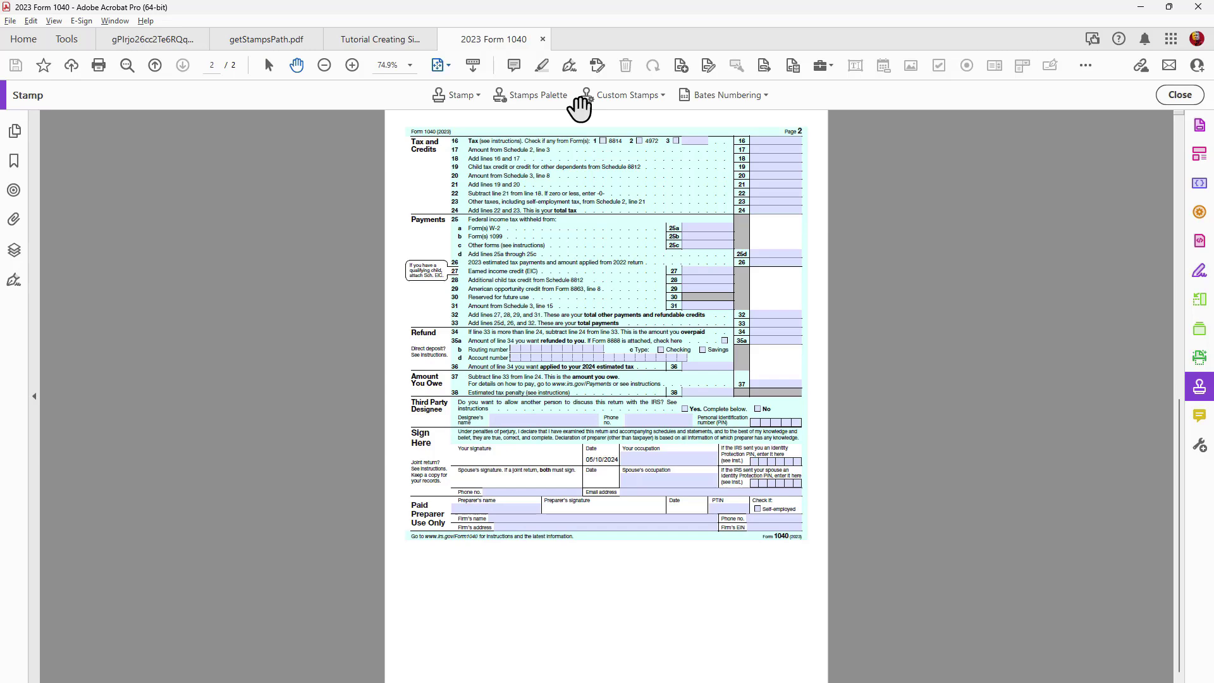
scroll(579, 109, up, 2)
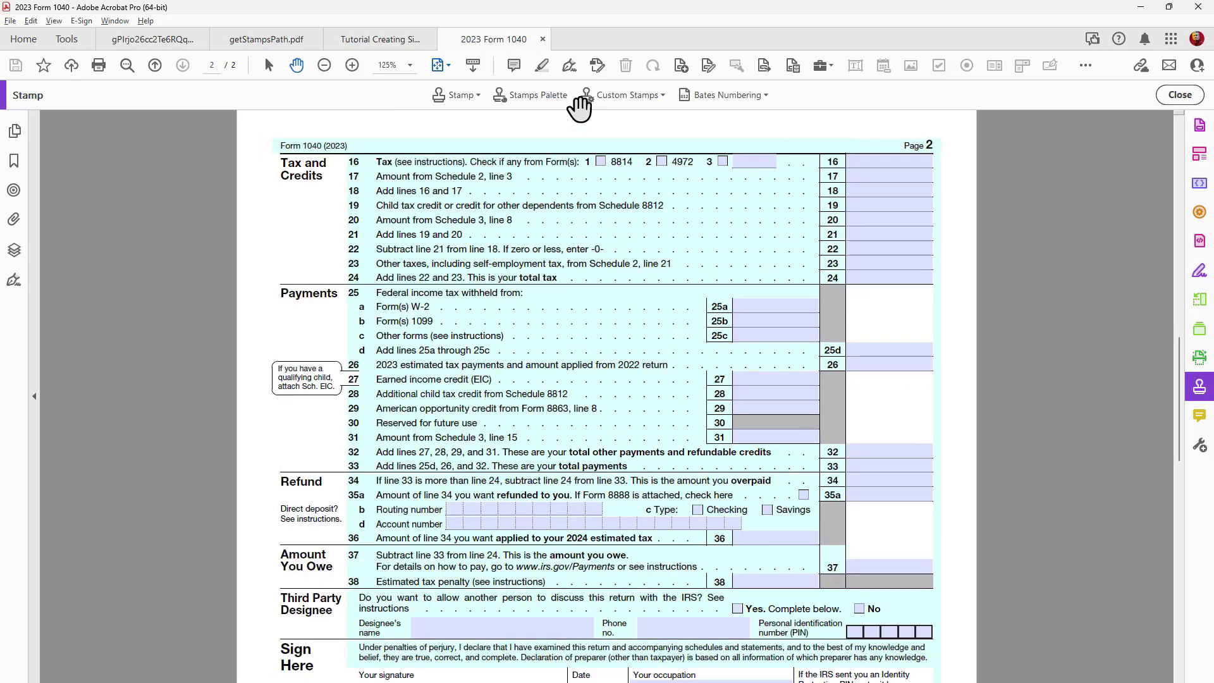
scroll(585, 352, down, 5)
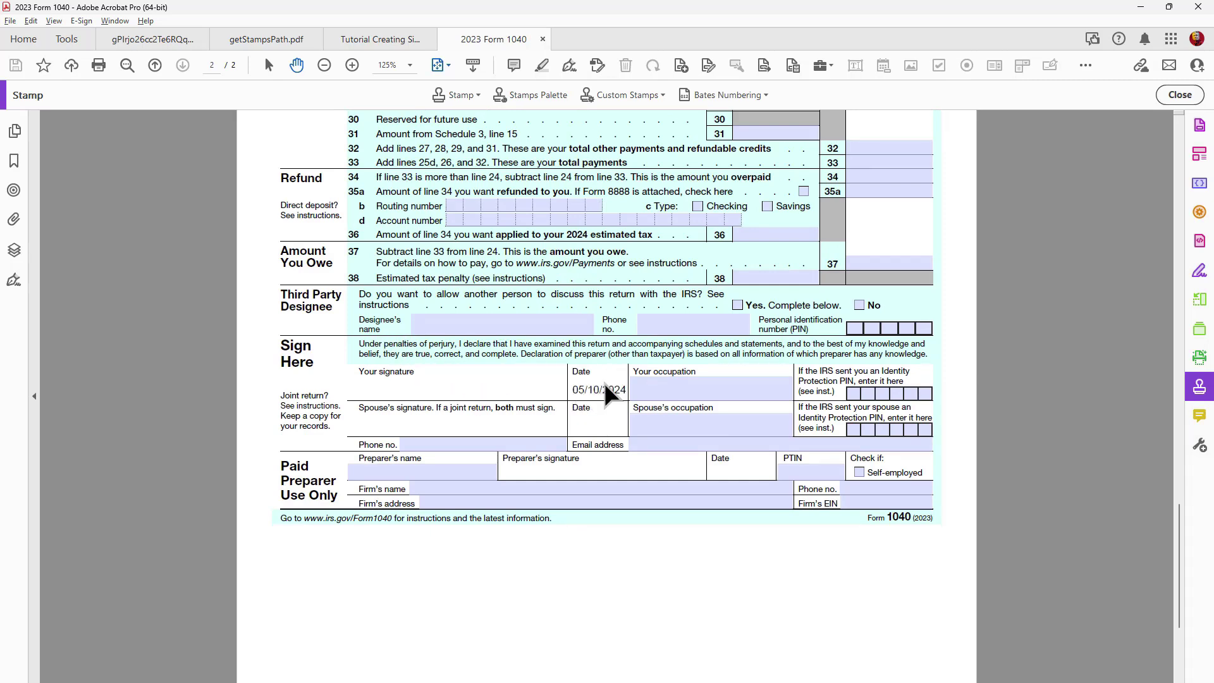
click(593, 392)
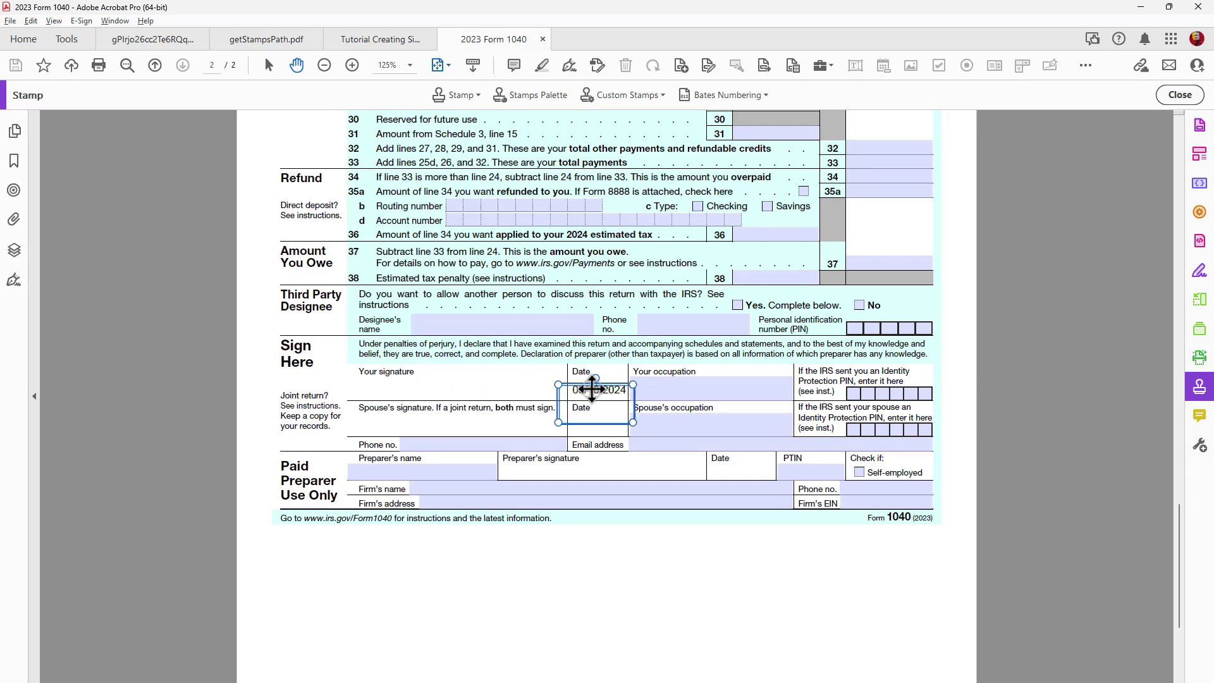
key(Delete)
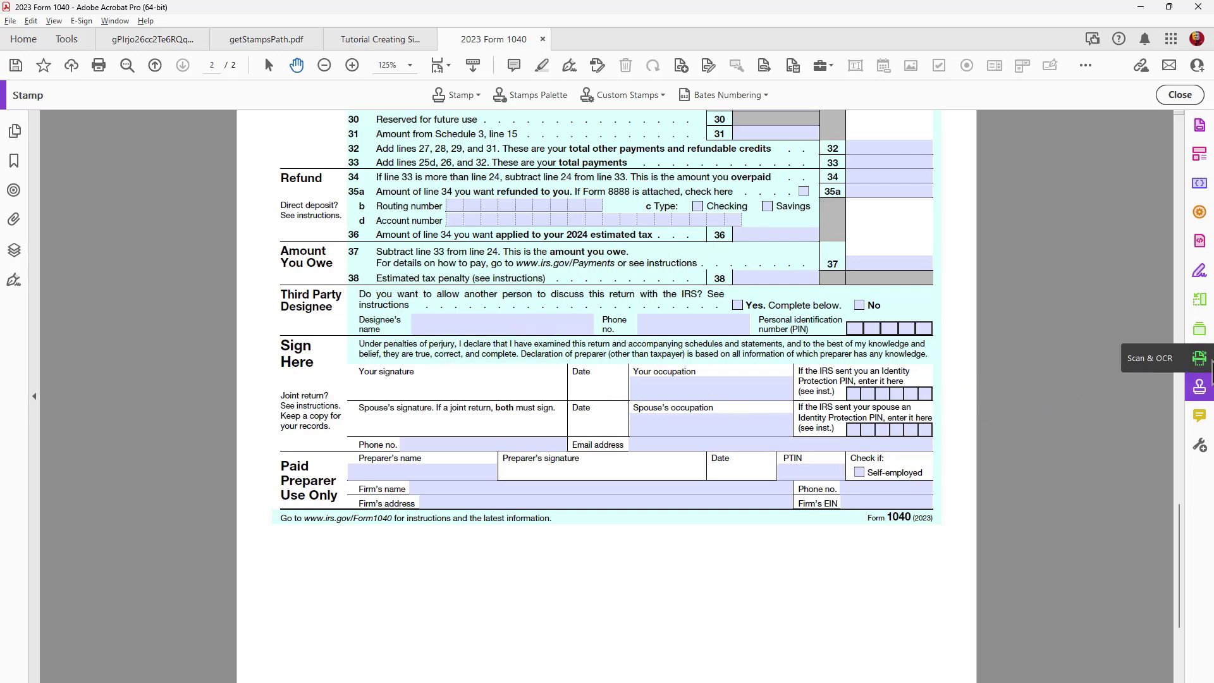
Place the sigTrans stamp from MyStamps on the Your signature line and shrink it to fit beside the Date box
click(477, 95)
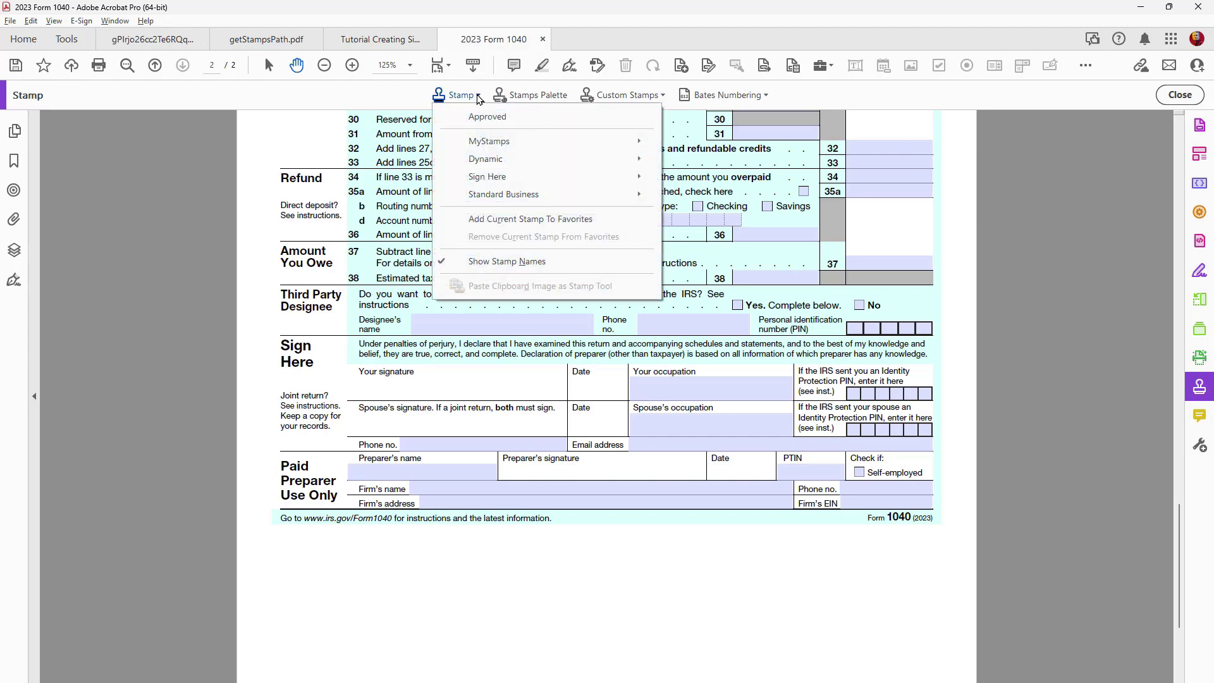
mouse_move(487, 142)
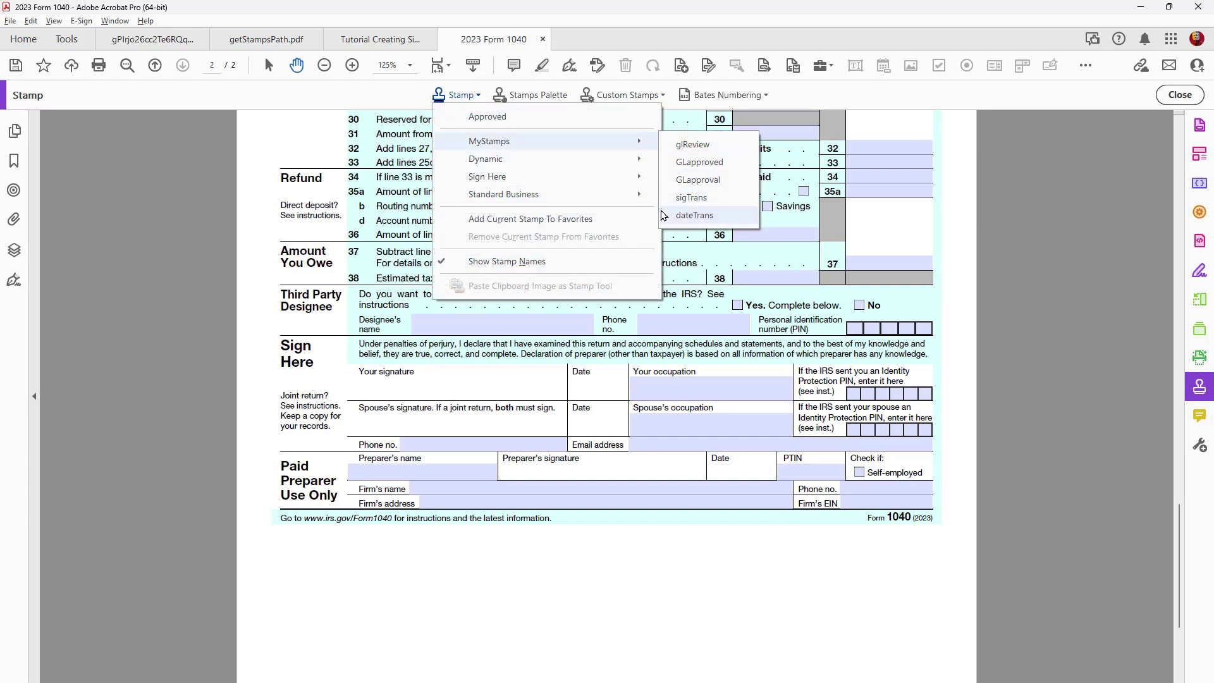
click(693, 197)
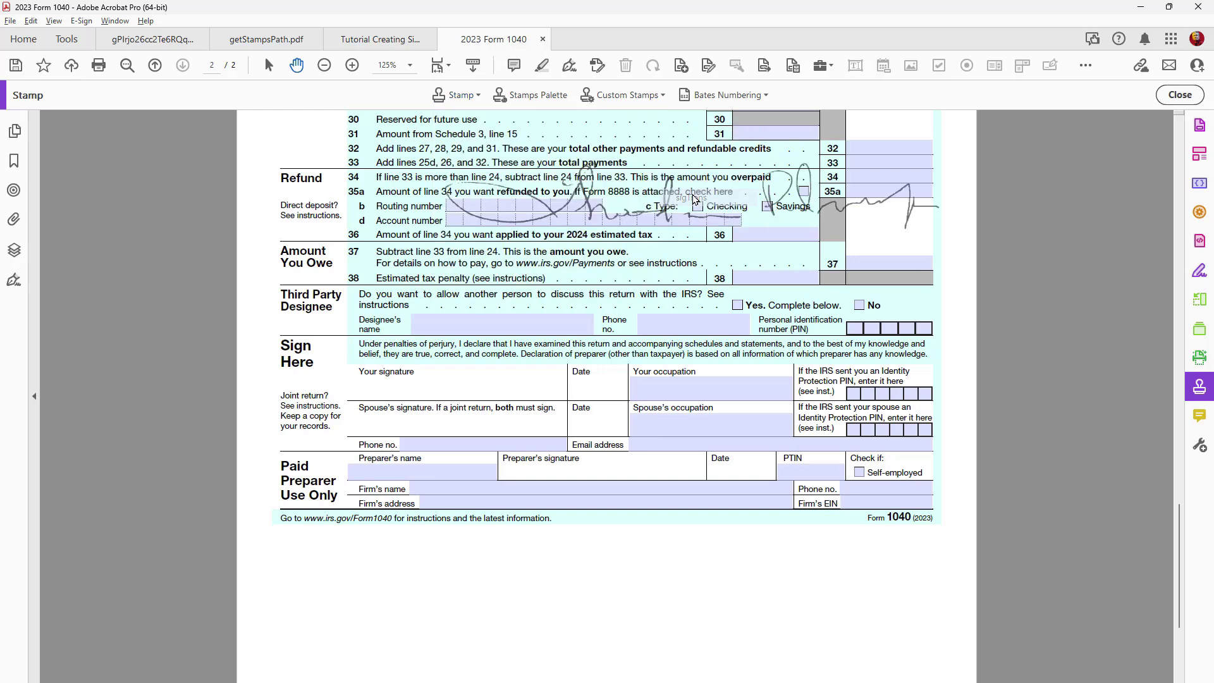
click(527, 383)
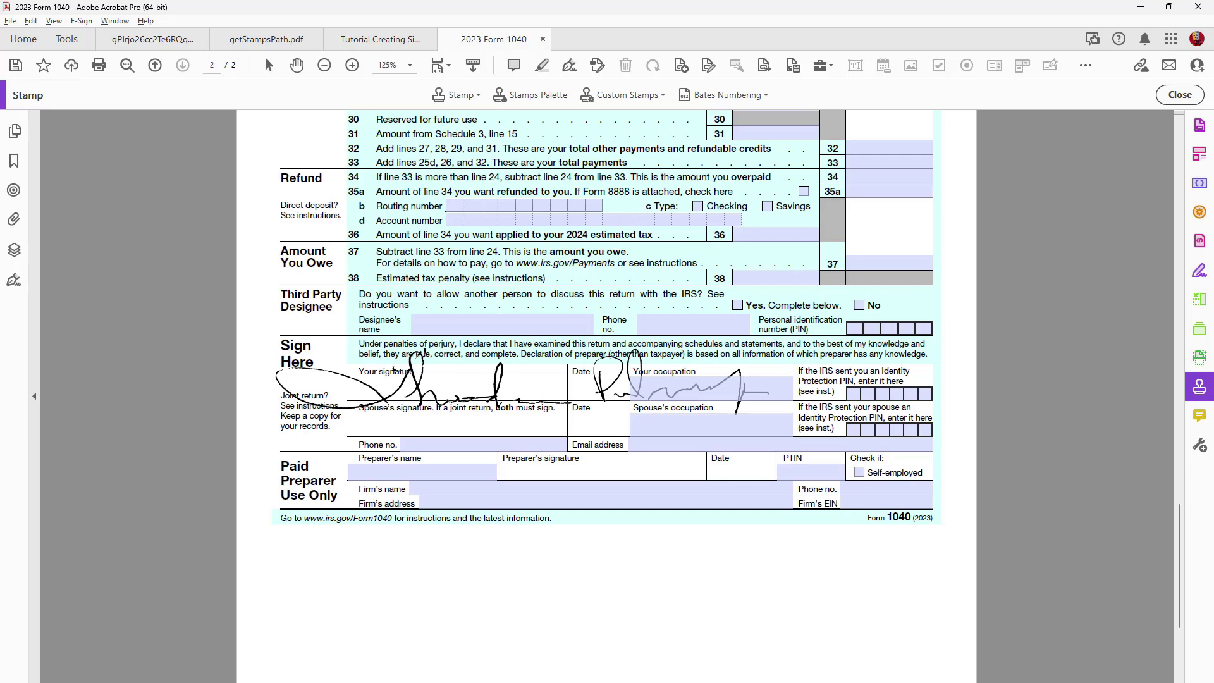
click(509, 384)
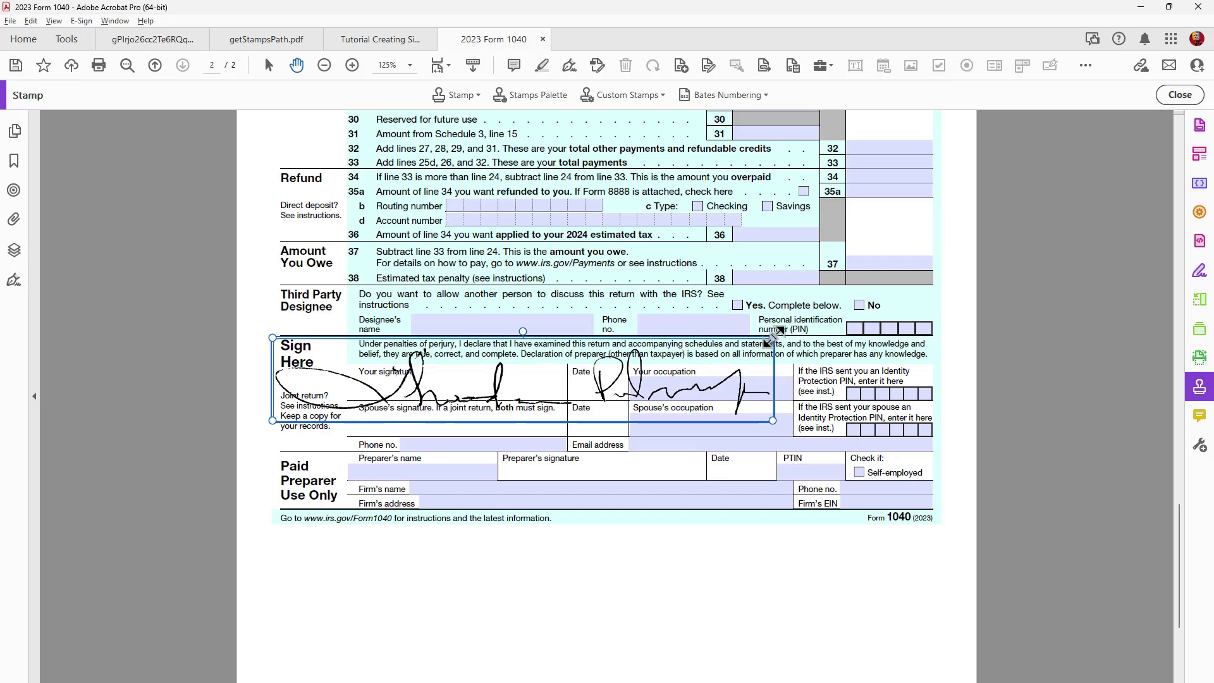
drag(773, 336, 568, 371)
drag(483, 390, 492, 384)
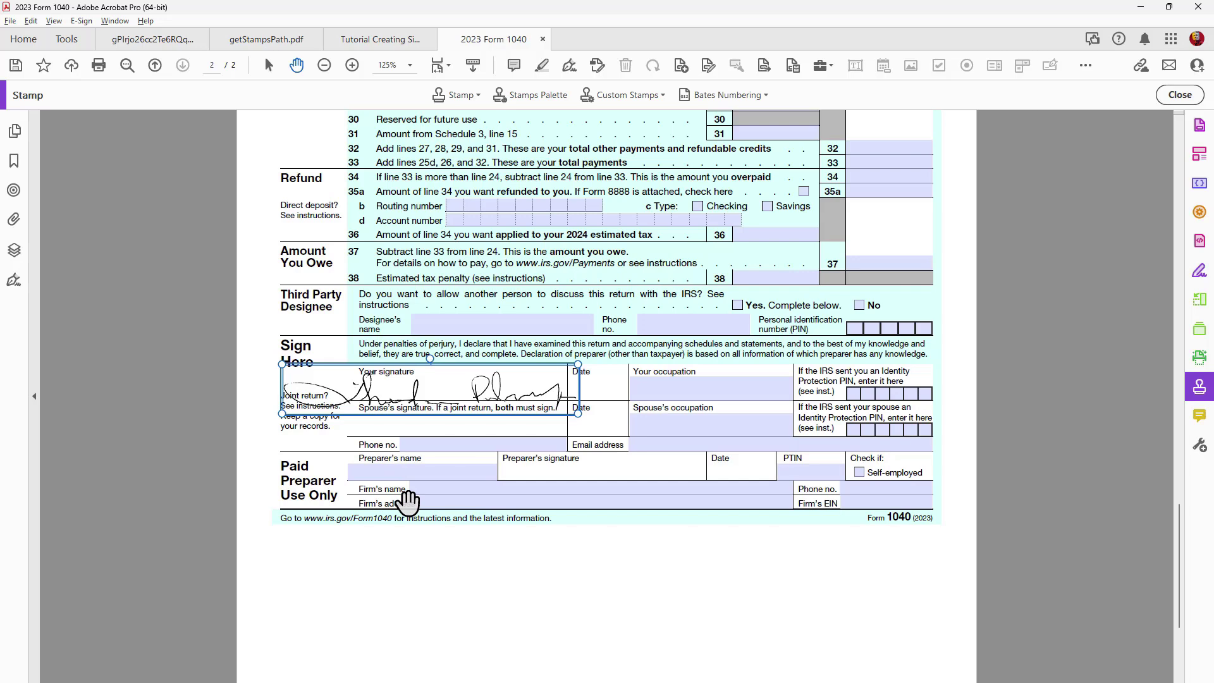
click(571, 617)
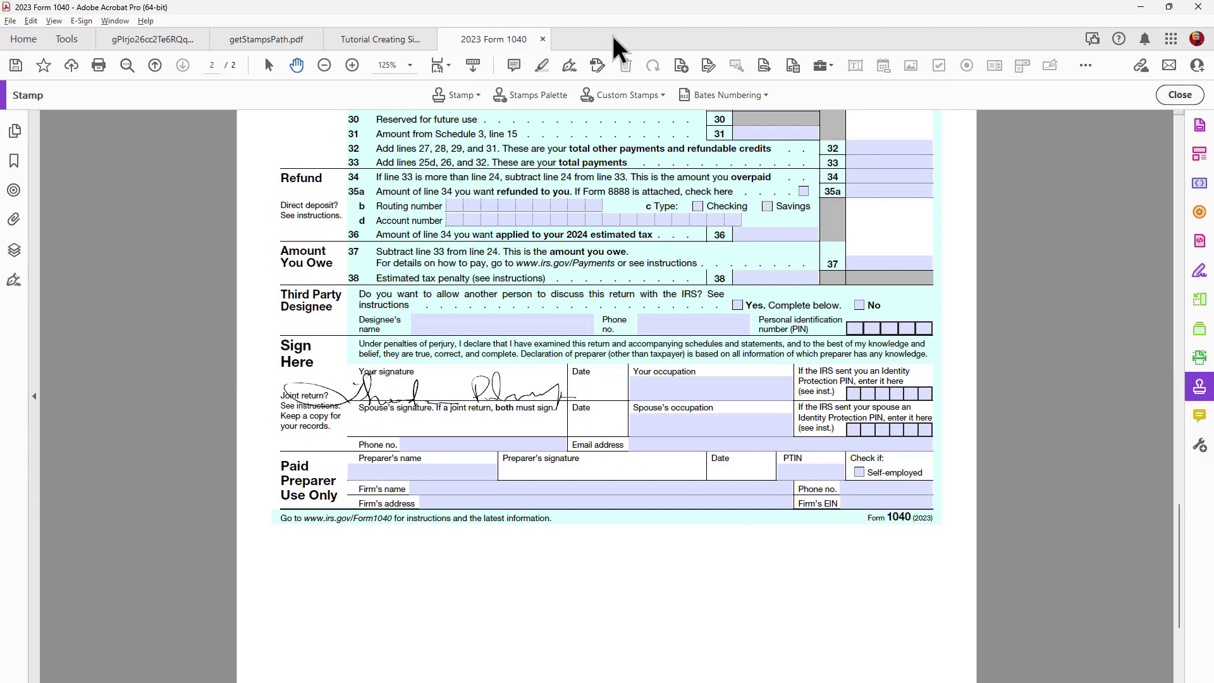
Place the dateTrans stamp from MyStamps and position it inside the Date box beside the signature
click(479, 94)
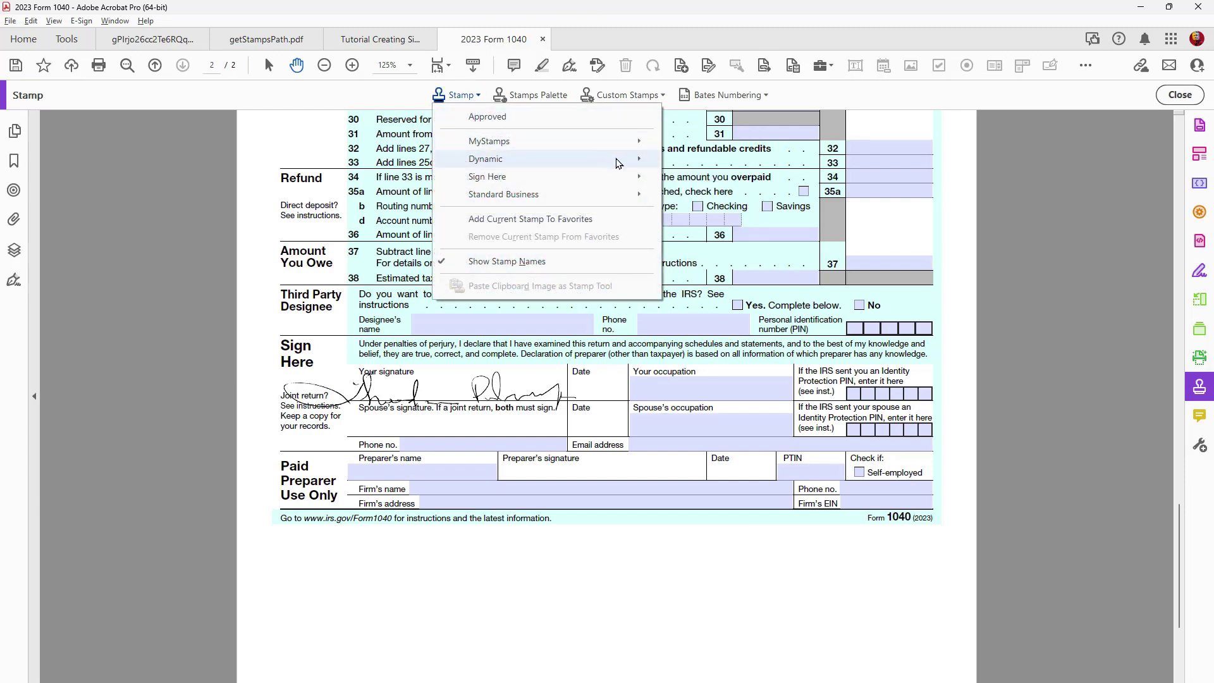
mouse_move(635, 141)
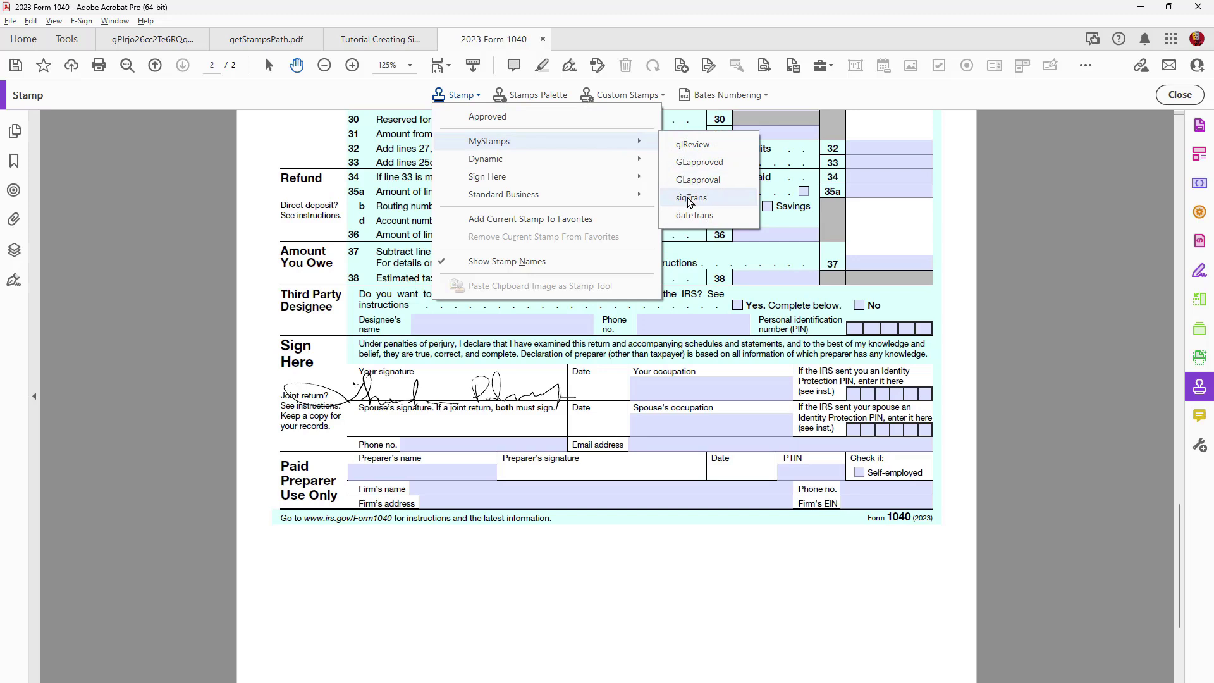
click(694, 215)
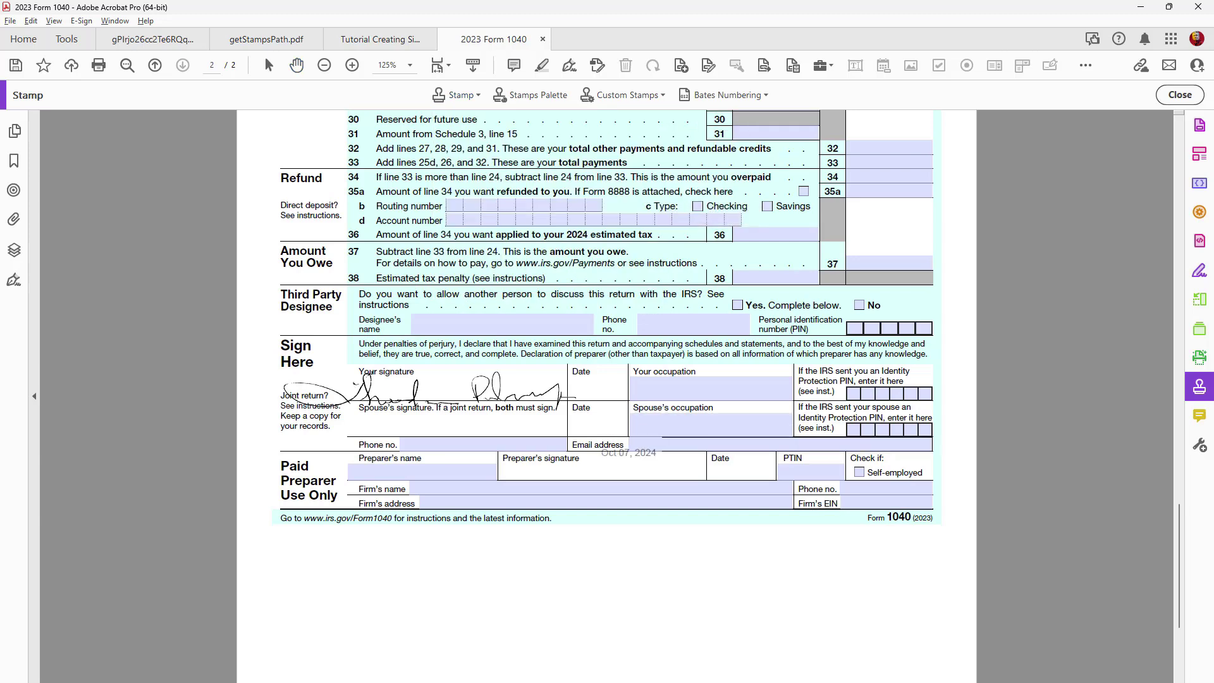
click(601, 387)
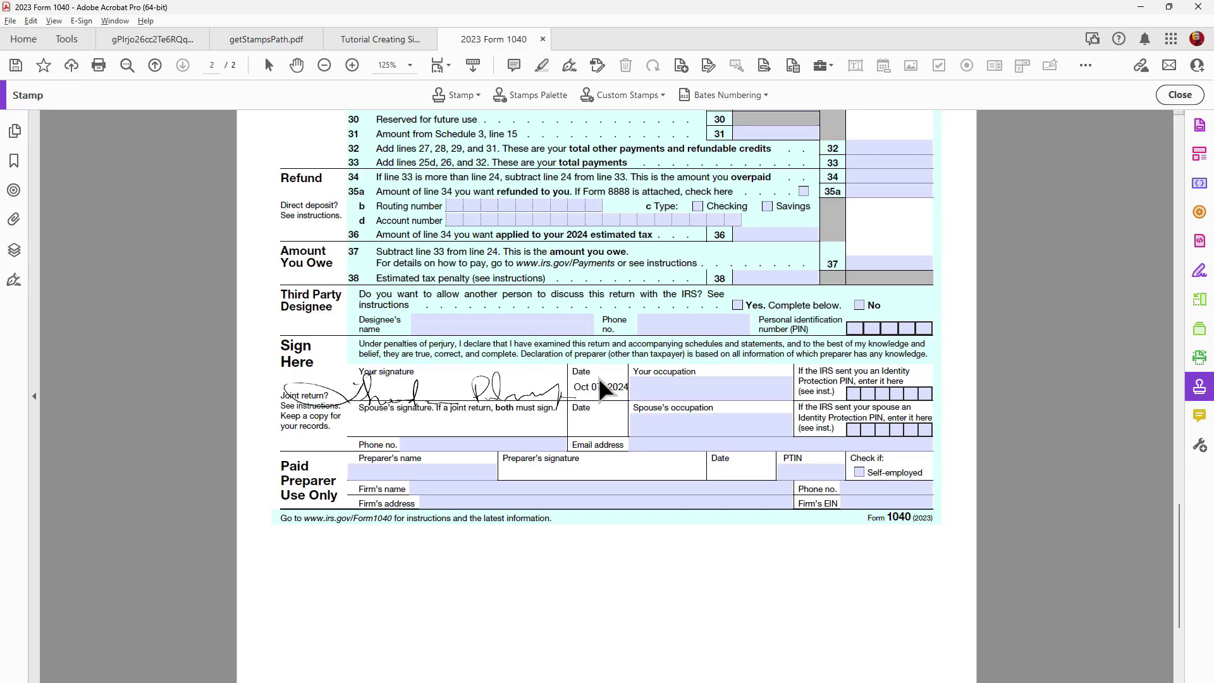
drag(605, 366, 605, 351)
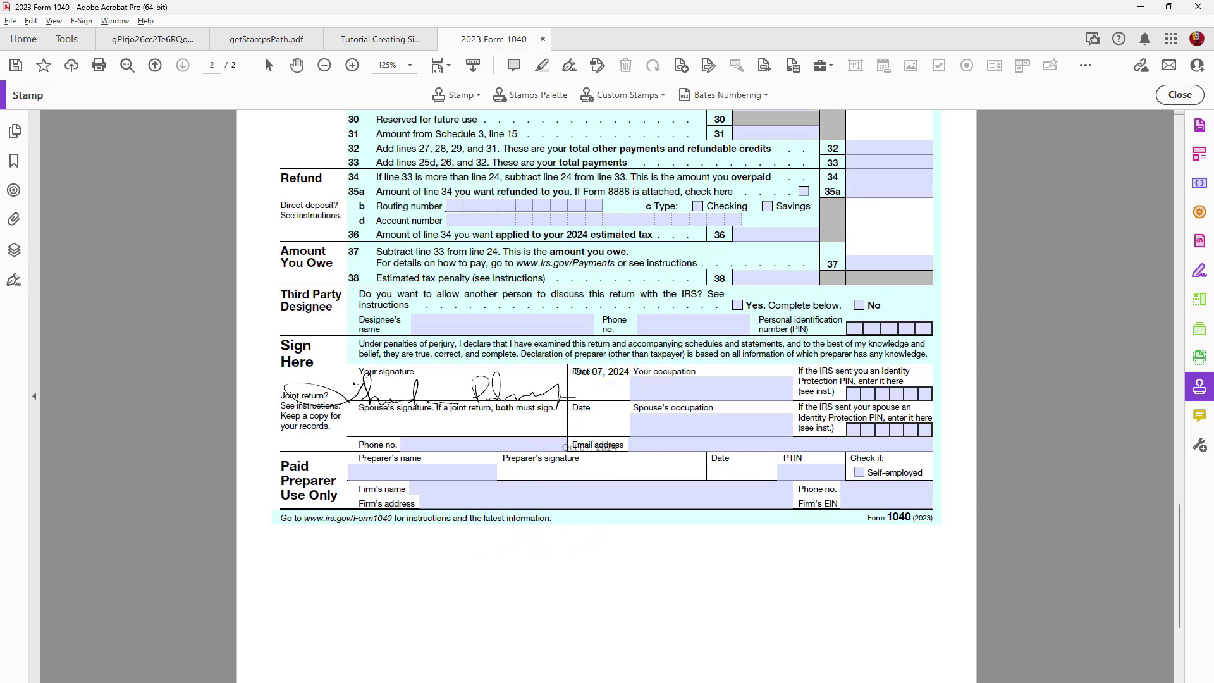
key(Escape)
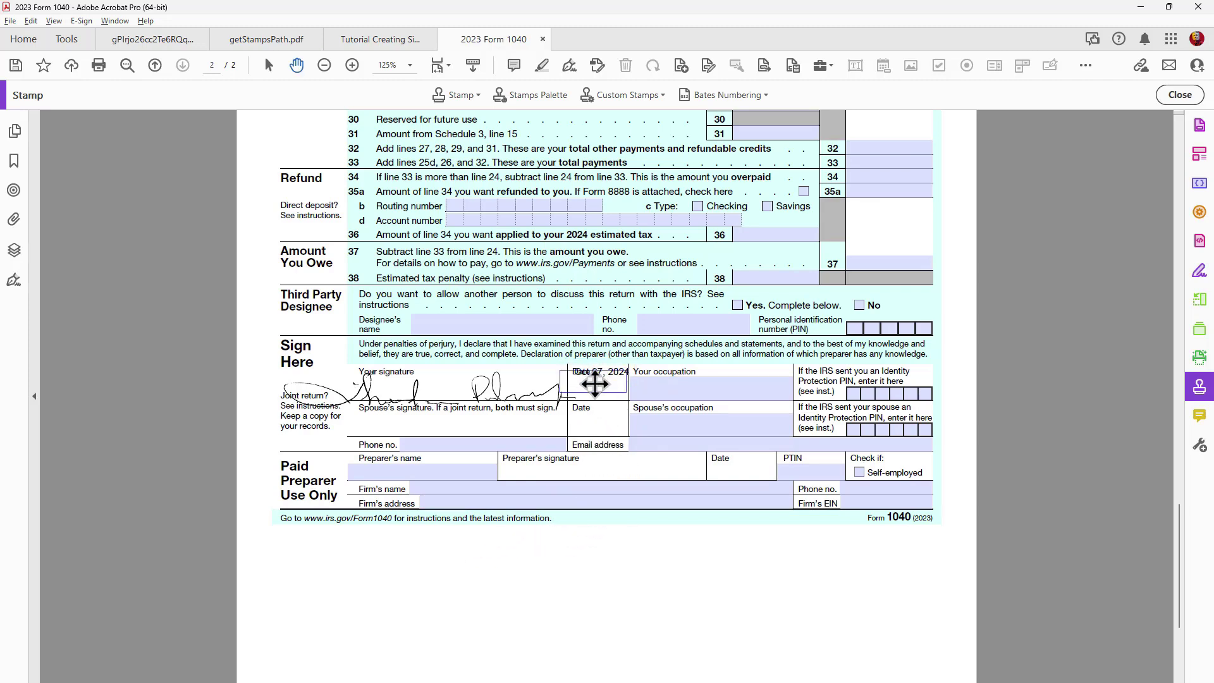
drag(600, 397, 596, 416)
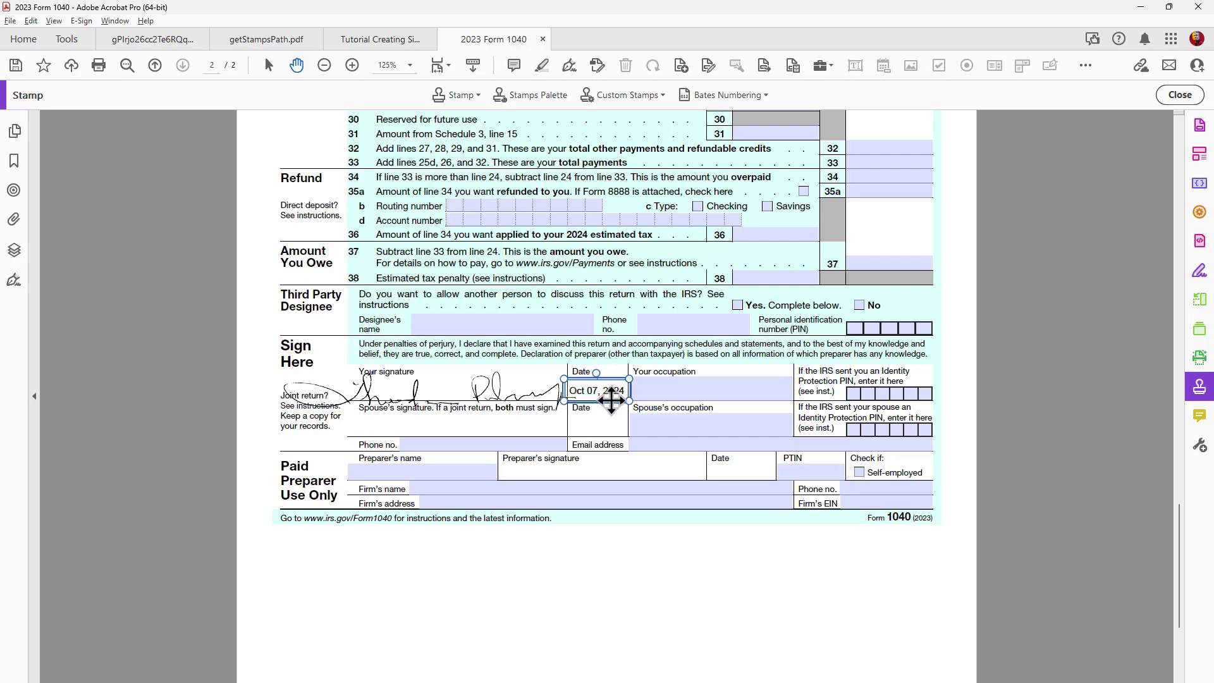
click(566, 545)
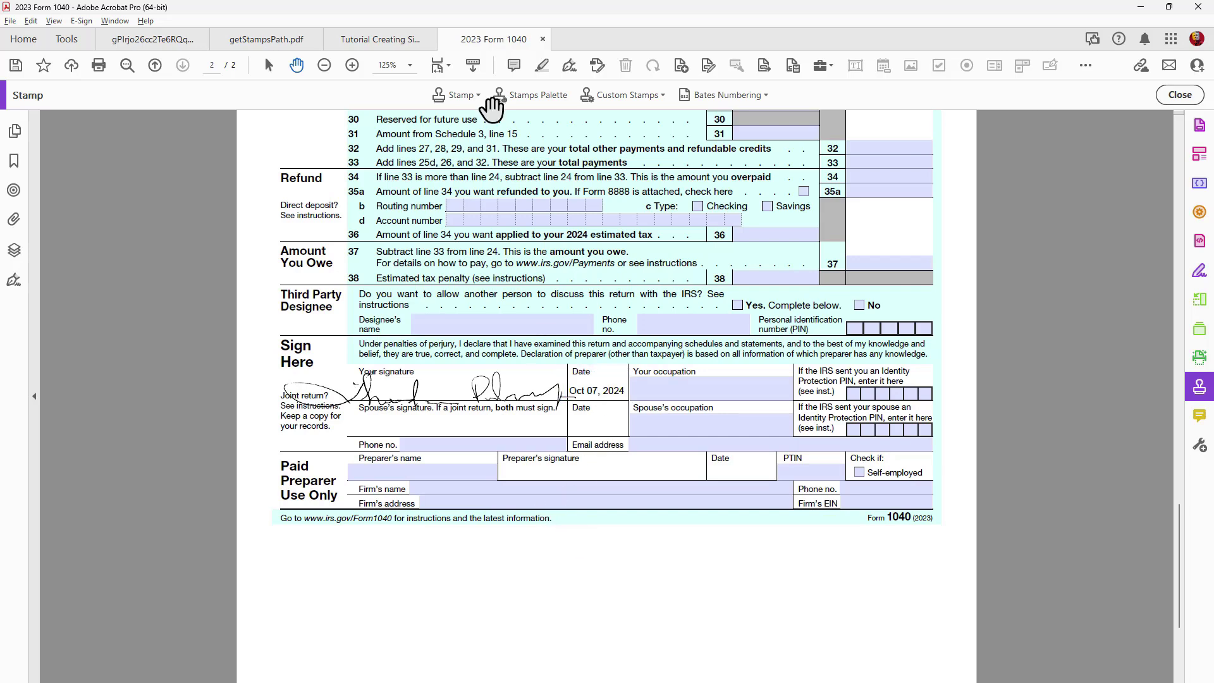
Enter the designee's full name in the Third Party Designee section
click(446, 324)
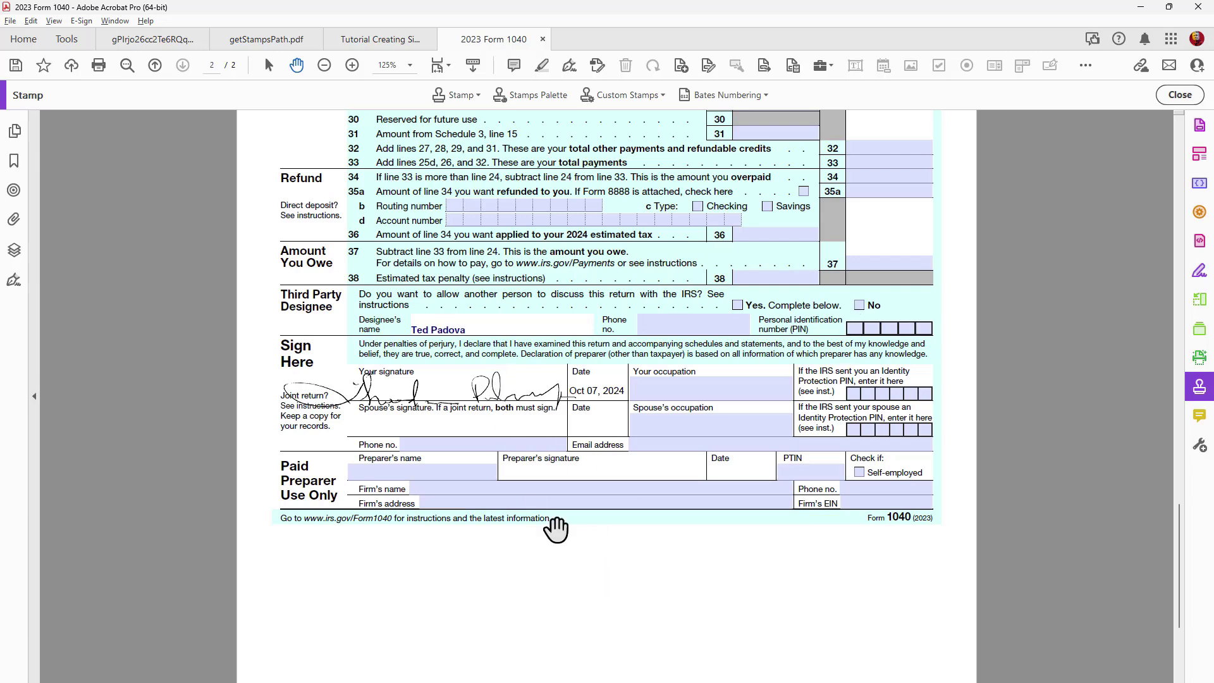
click(511, 541)
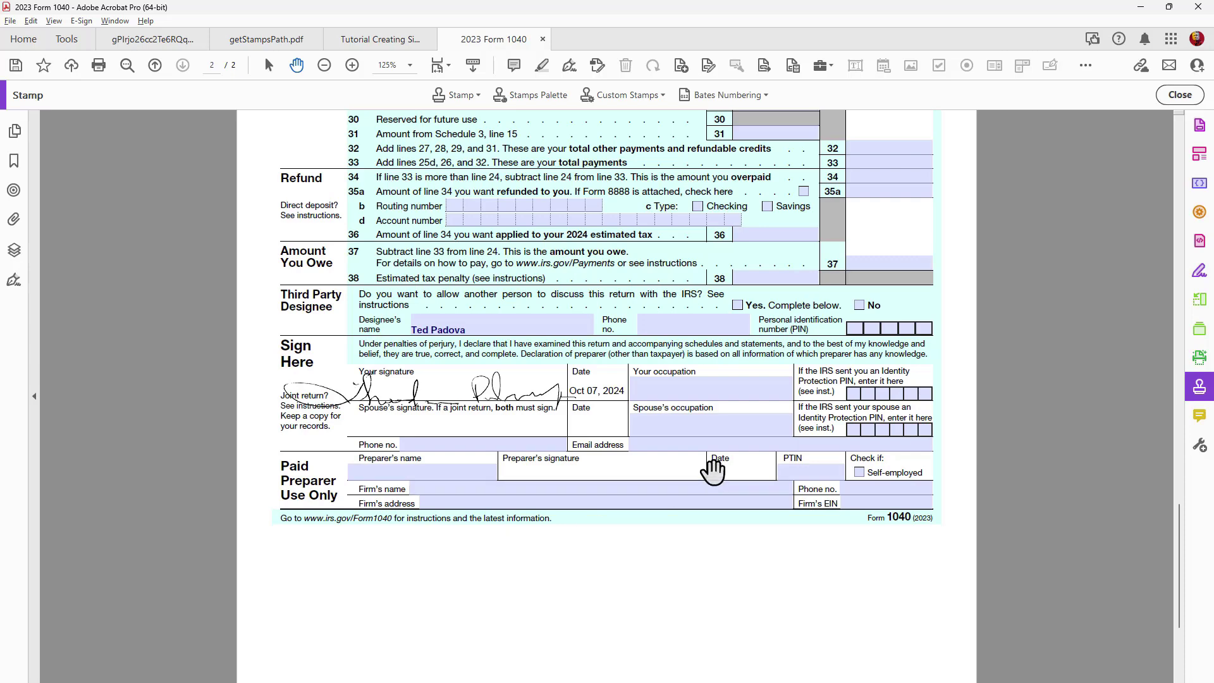
Find the Preflight fixups matching "Flatten" in Print Production and run Flatten annotations and form fields on the form
click(1199, 446)
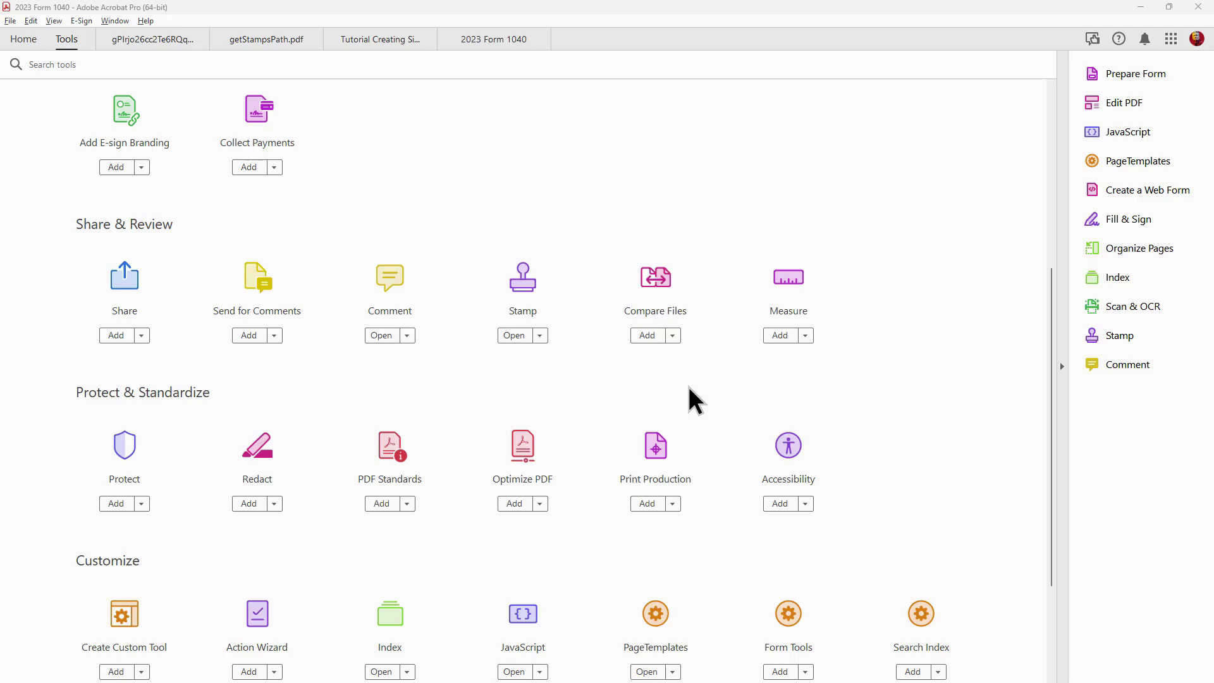
click(652, 464)
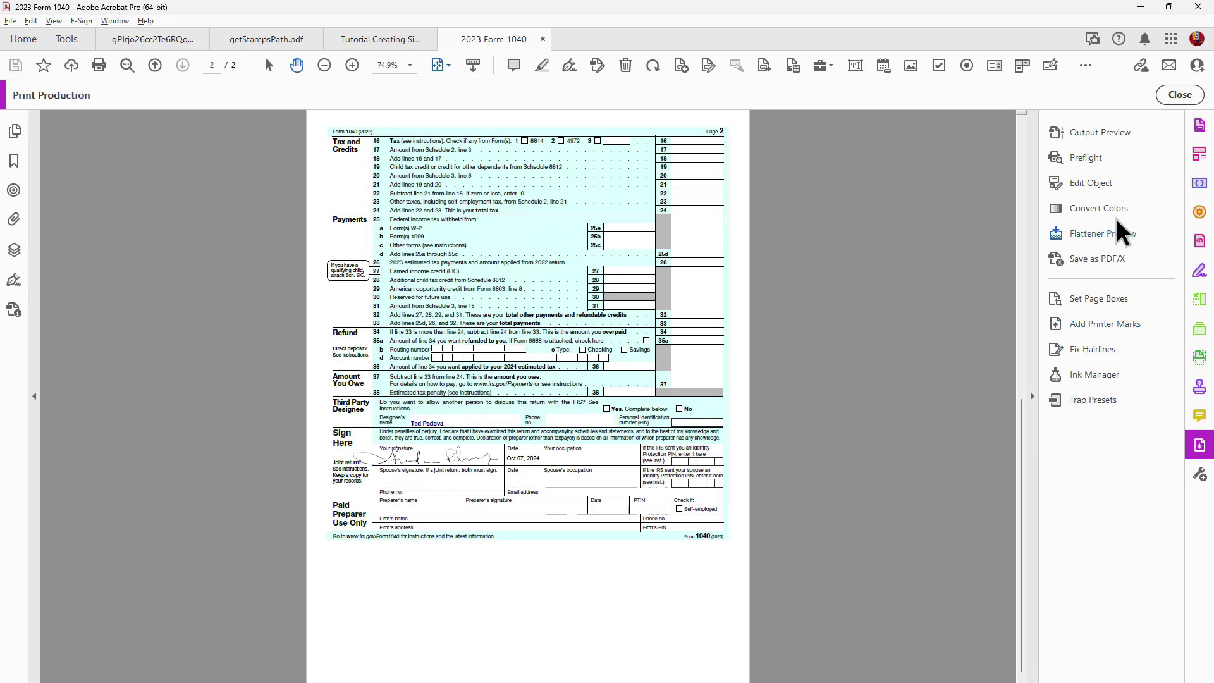
click(1081, 158)
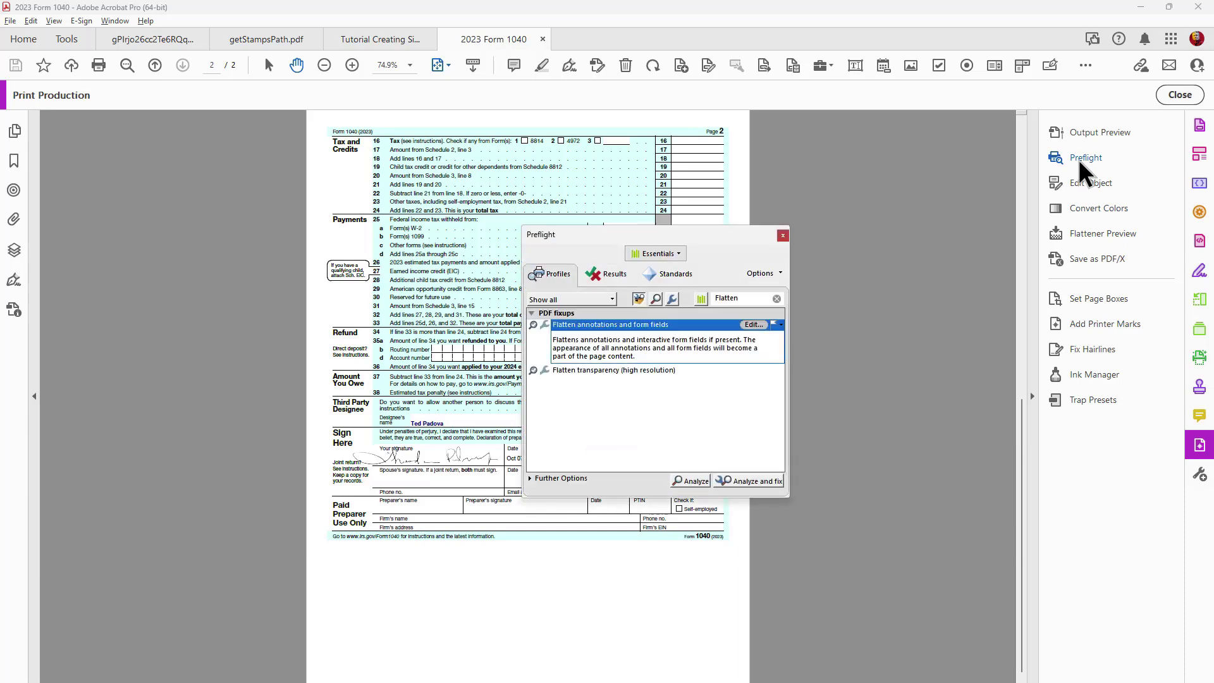
click(776, 298)
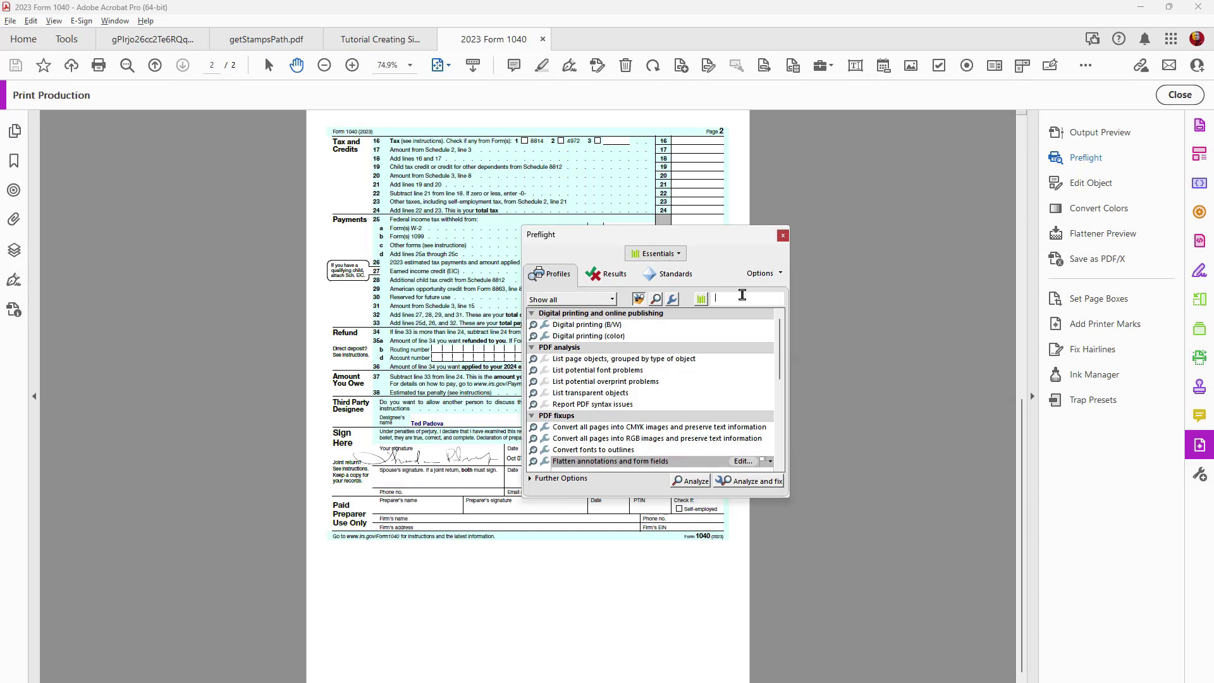
text(F)
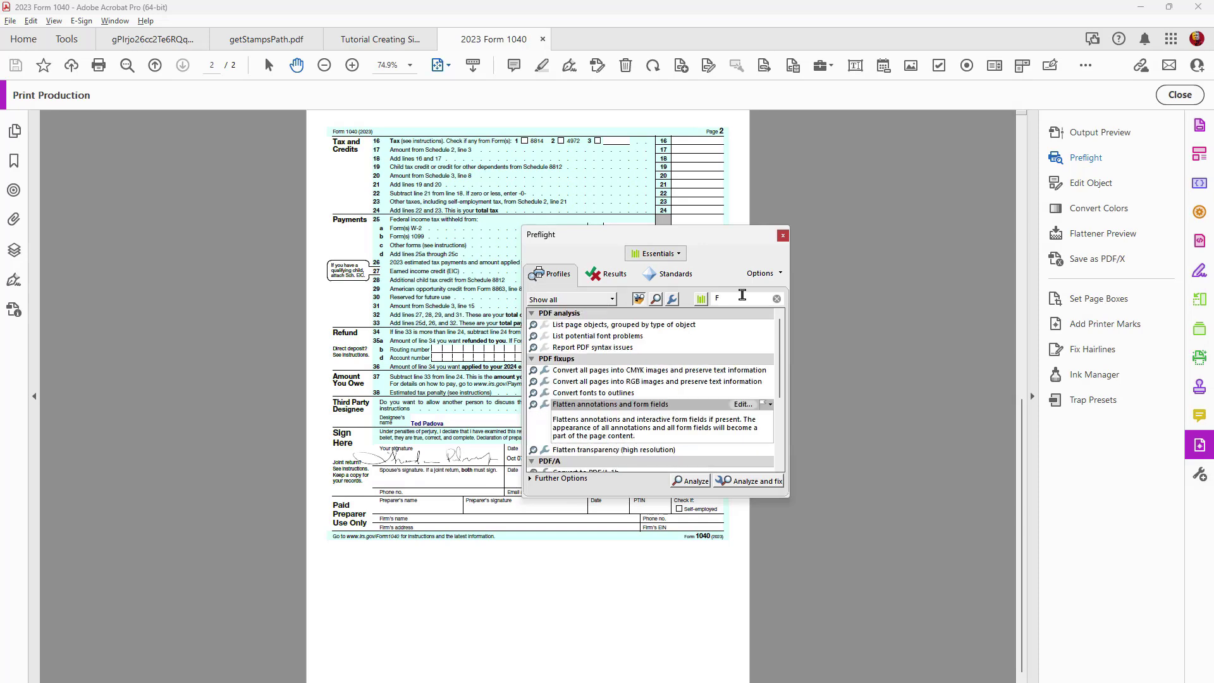
text(l)
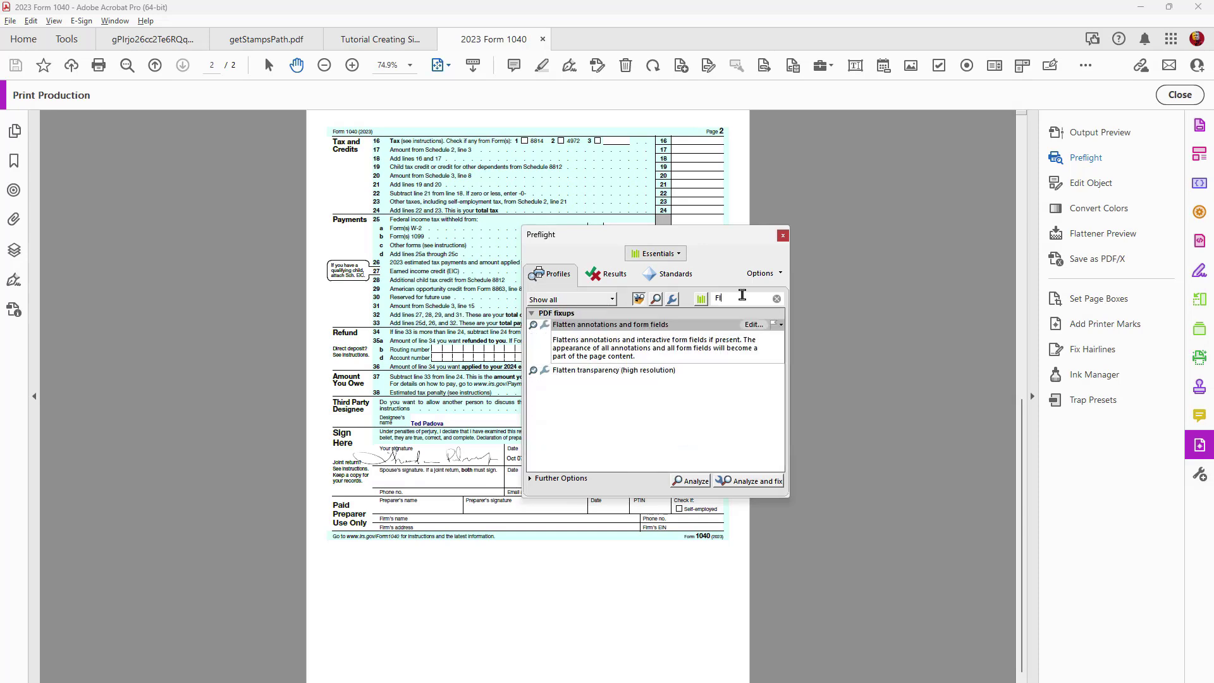
text(atten)
double_click(605, 326)
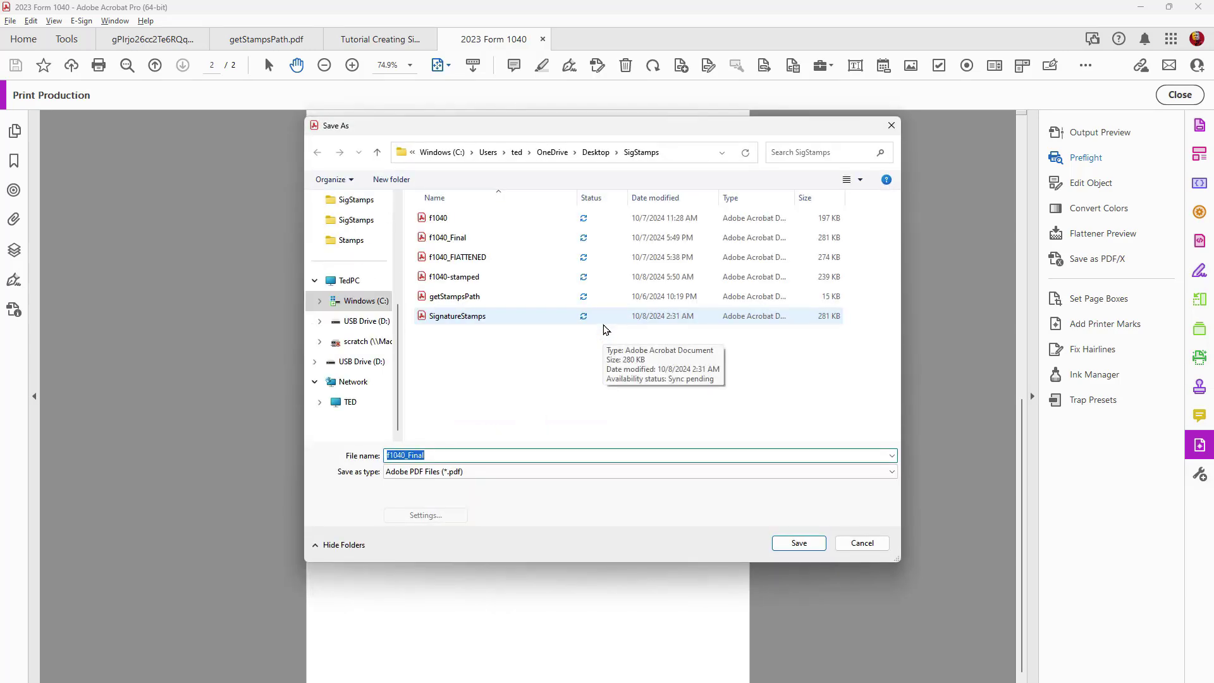
Save the flattened form as f1040_FinalTrans and return to the Stamp tools
click(436, 454)
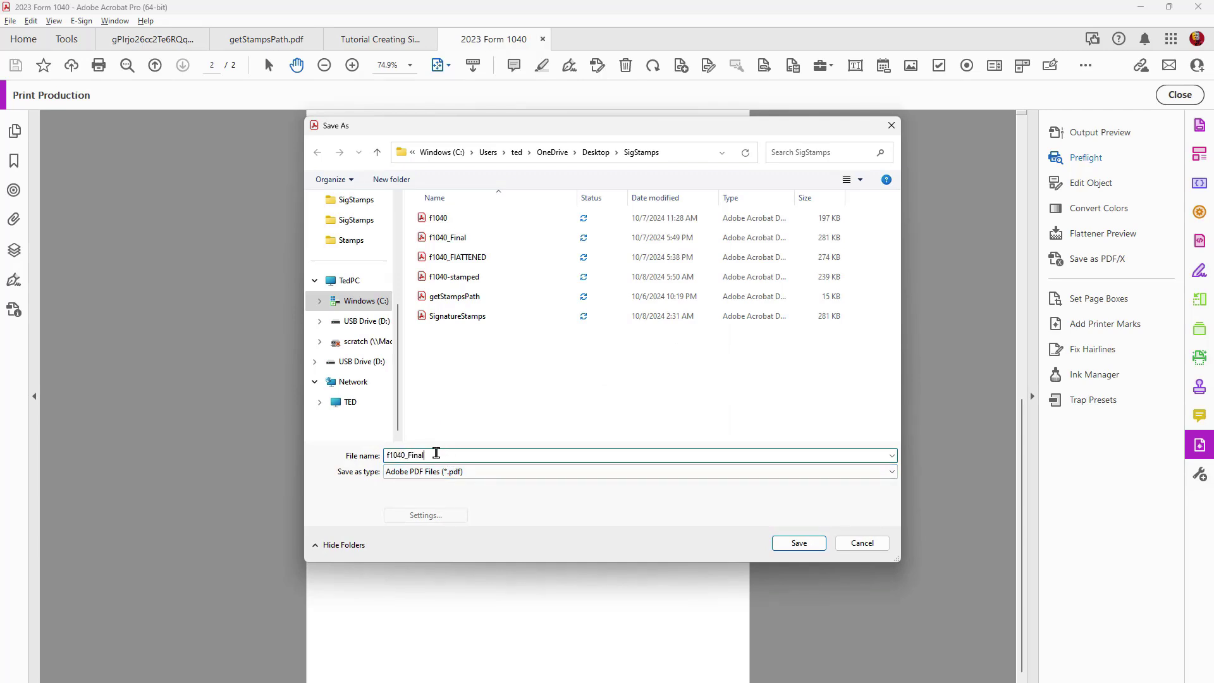
text(Trans)
click(798, 543)
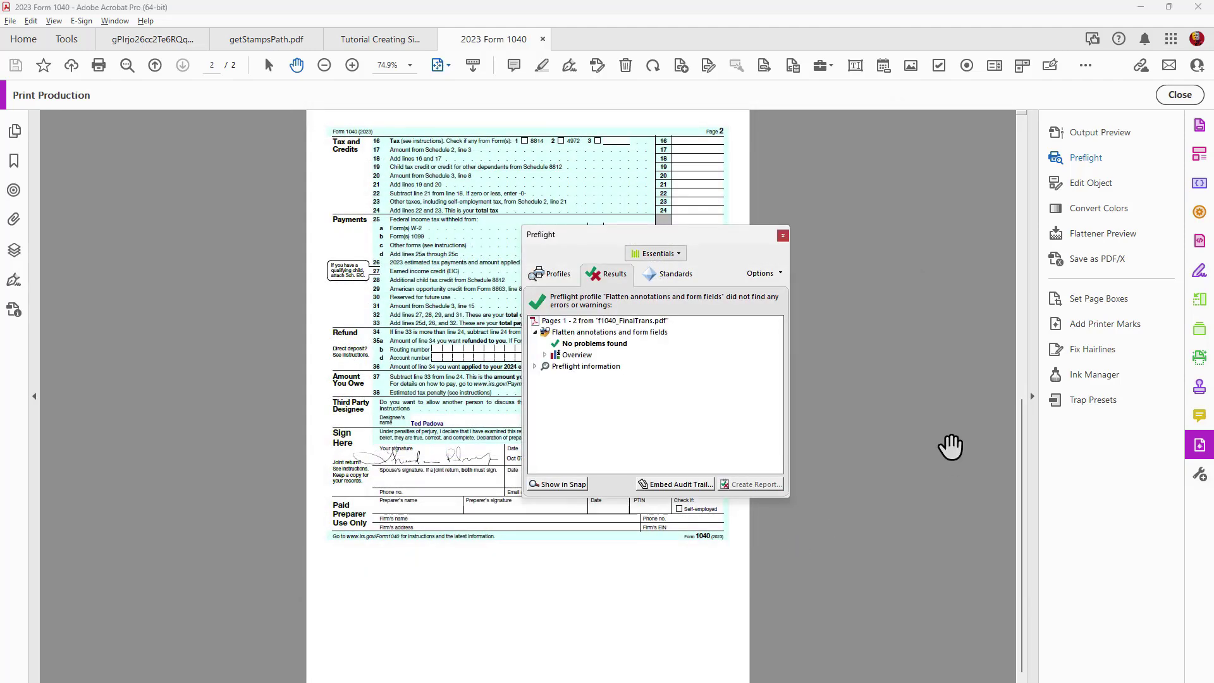
click(782, 234)
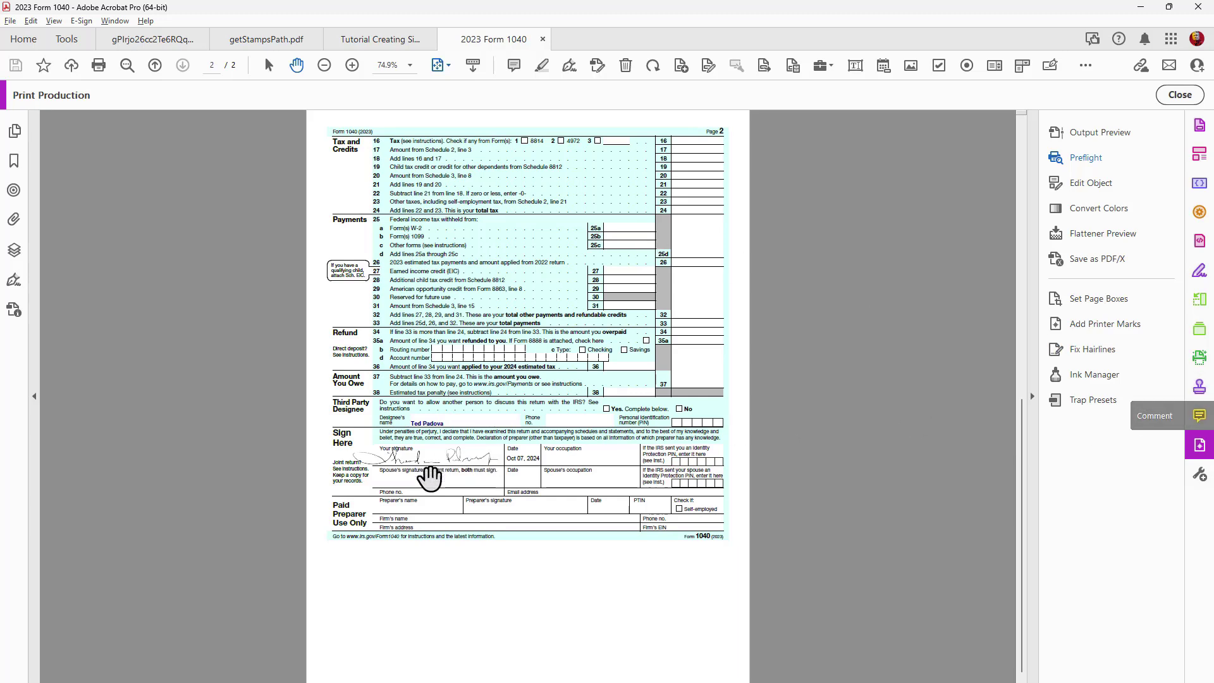
click(1199, 388)
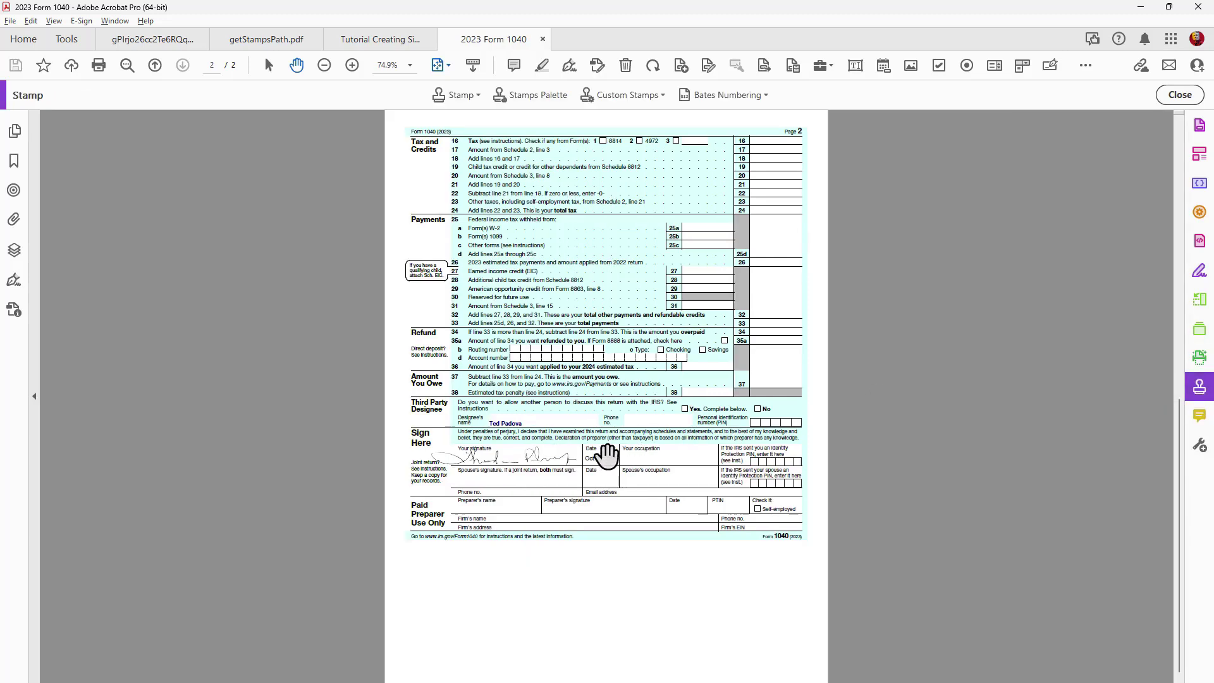